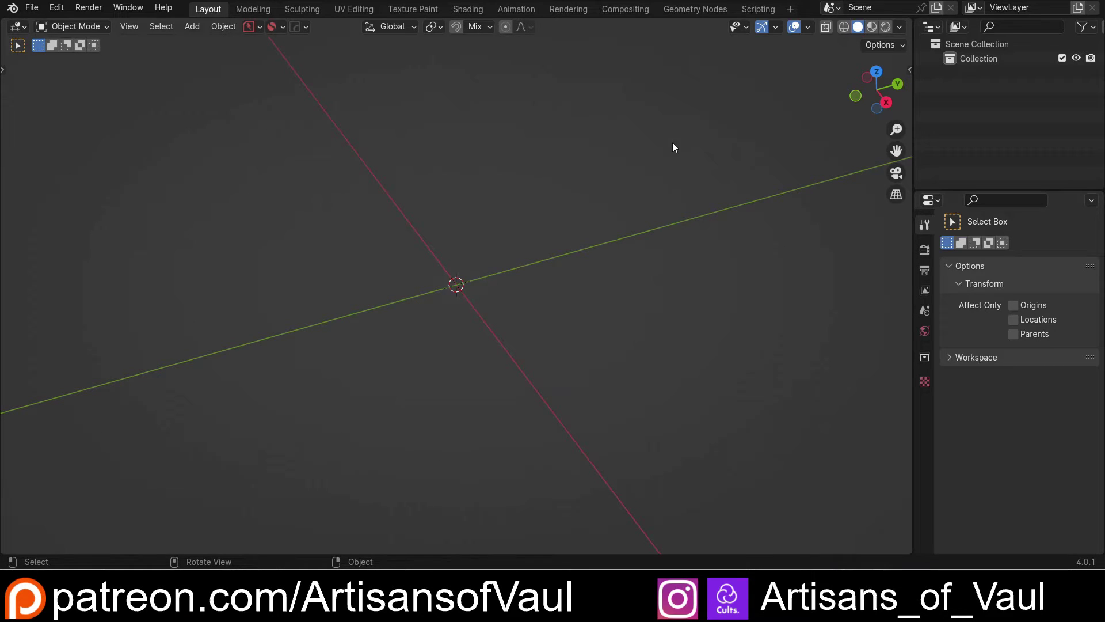
Step: In top view, draw a 15-segment Construction Lines arc from the origin to 7 units along positive Y, bulging about 2.2 units toward positive X
{"action": "left_click", "coordinate": [878, 74]}
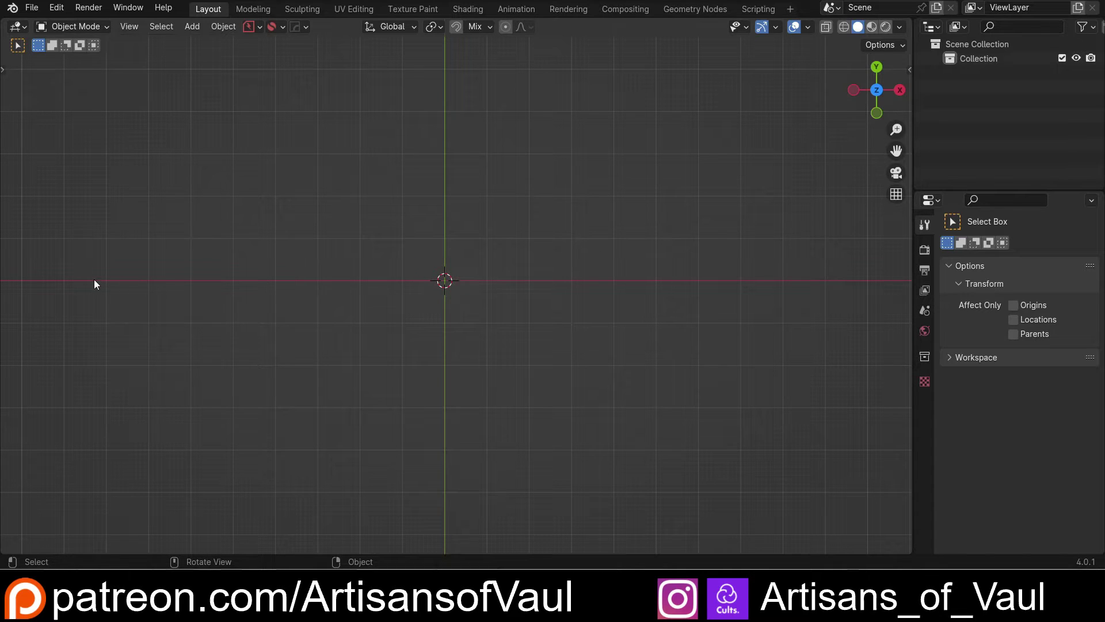
{"action": "key", "text": "t"}
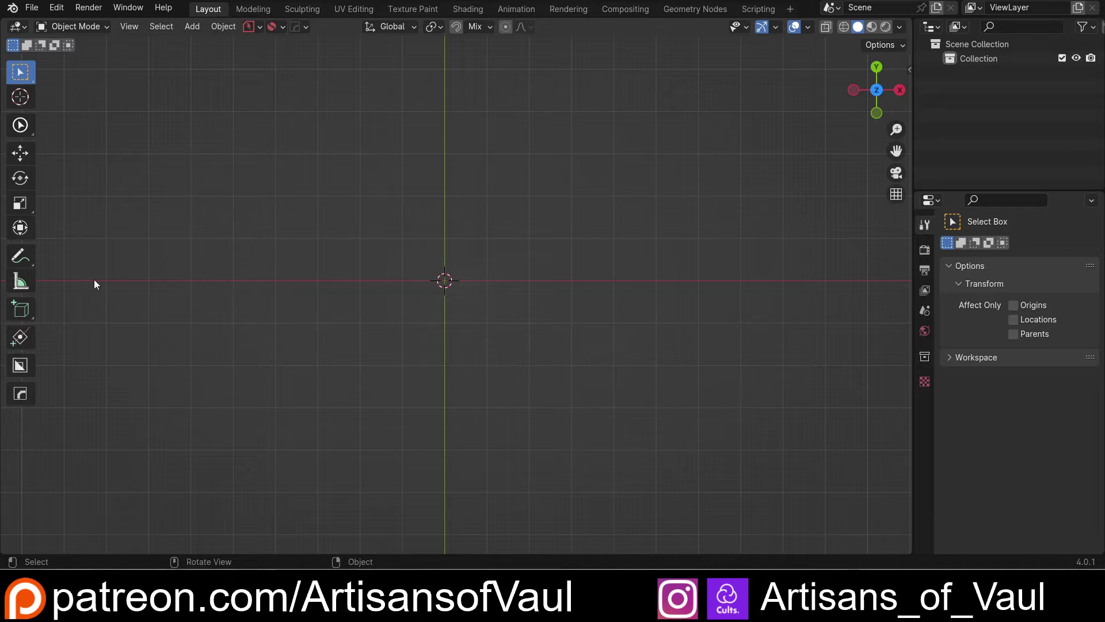
{"action": "left_click", "coordinate": [26, 339]}
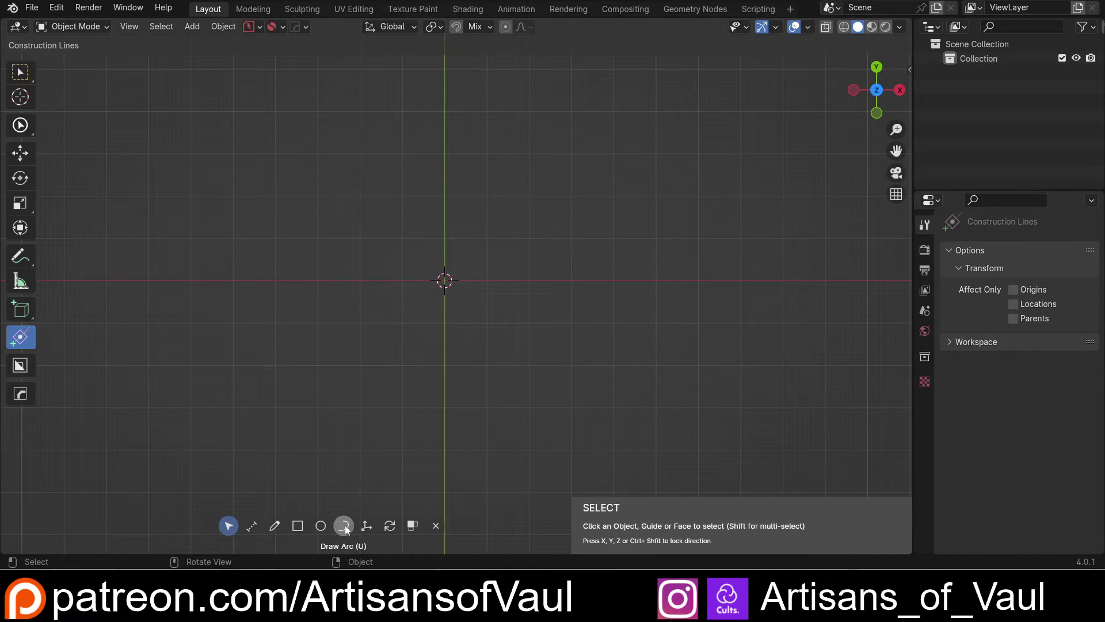
{"action": "left_click", "coordinate": [344, 527]}
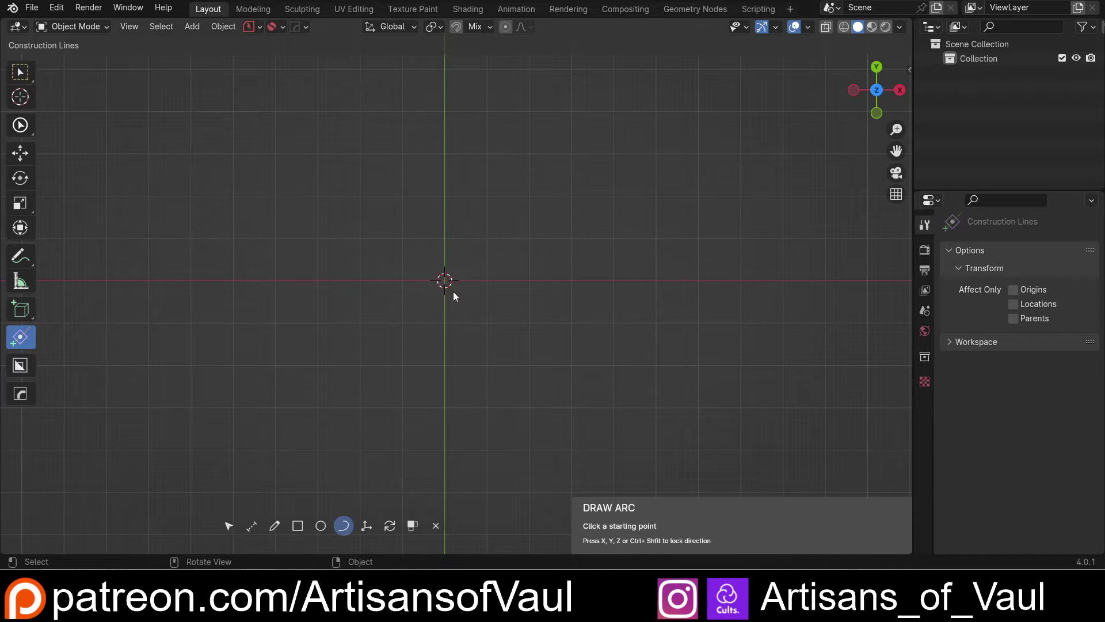
{"action": "middle_click_drag", "start_coordinate": [447, 281], "coordinate": [435, 388], "text": "shift"}
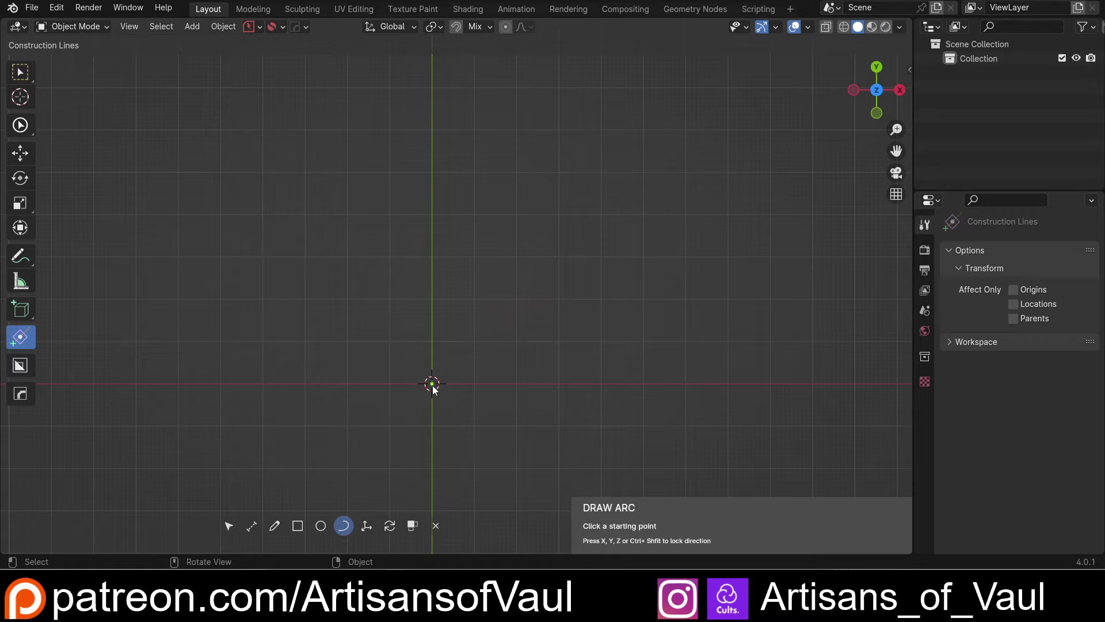
{"action": "left_click", "coordinate": [432, 384]}
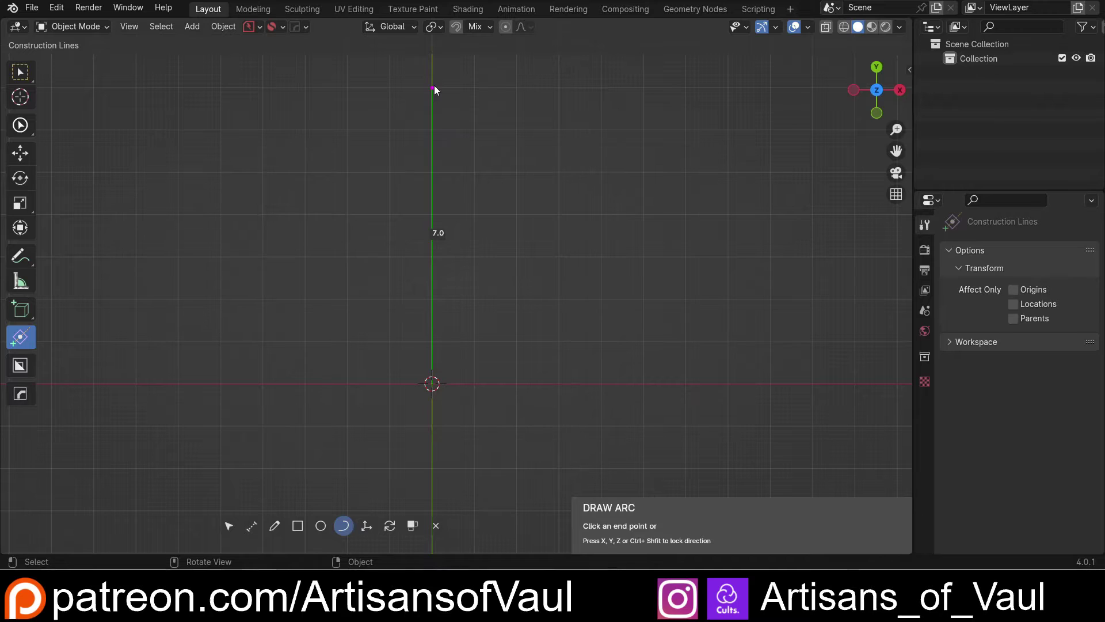
{"action": "left_click", "coordinate": [434, 87]}
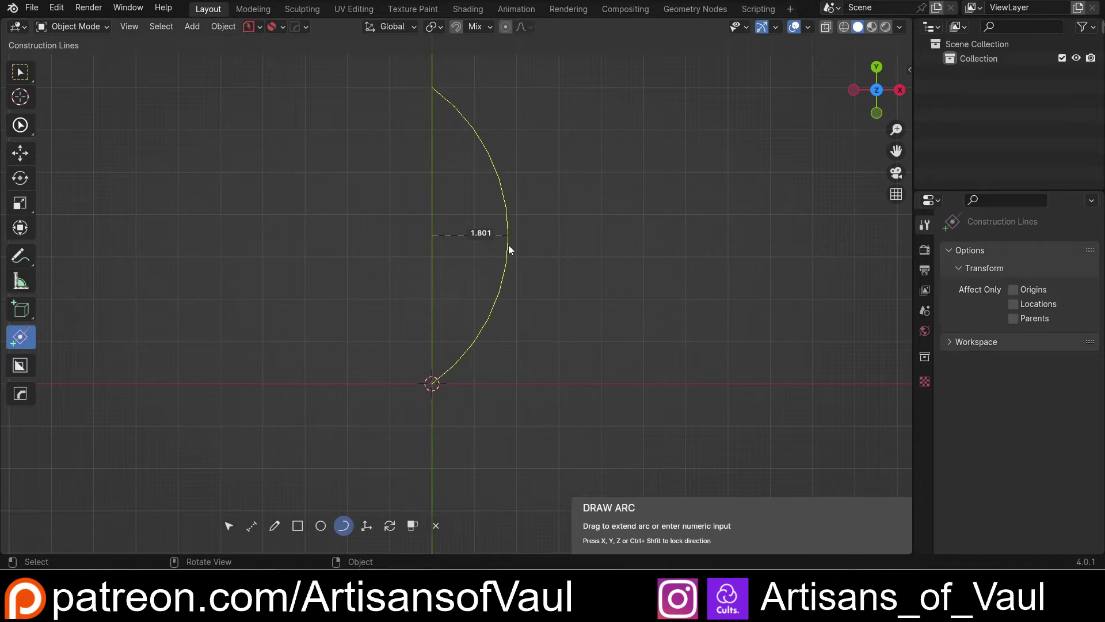
{"action": "scroll", "coordinate": [509, 246], "scroll_direction": "up", "scroll_amount": 2, "text": "ctrl"}
{"action": "scroll", "coordinate": [509, 244], "scroll_direction": "up", "scroll_amount": 1}
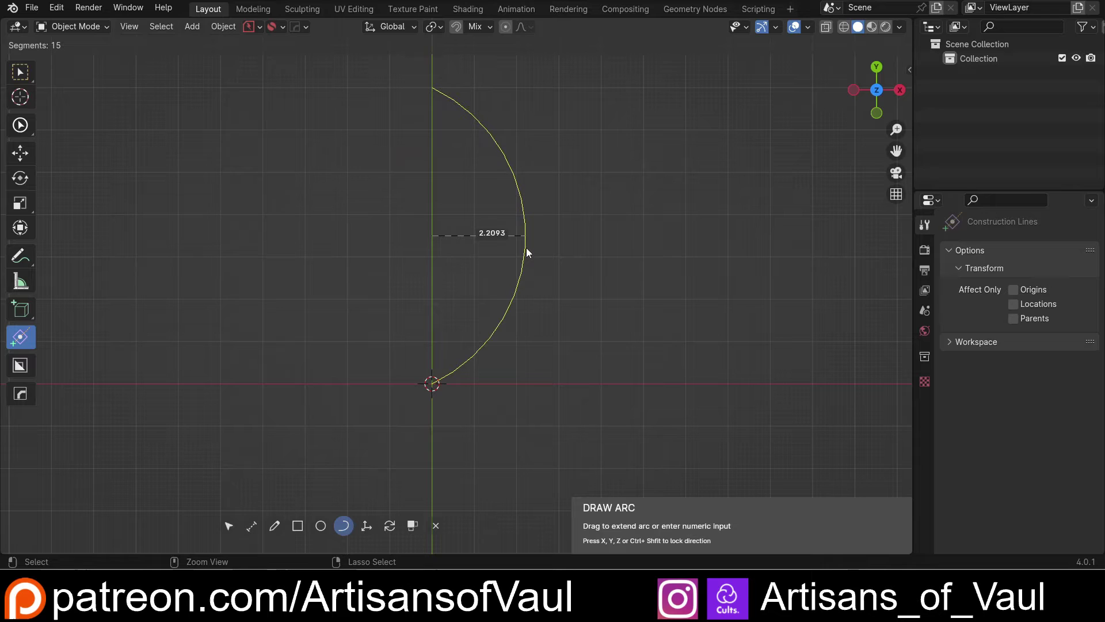
{"action": "left_click", "coordinate": [527, 252]}
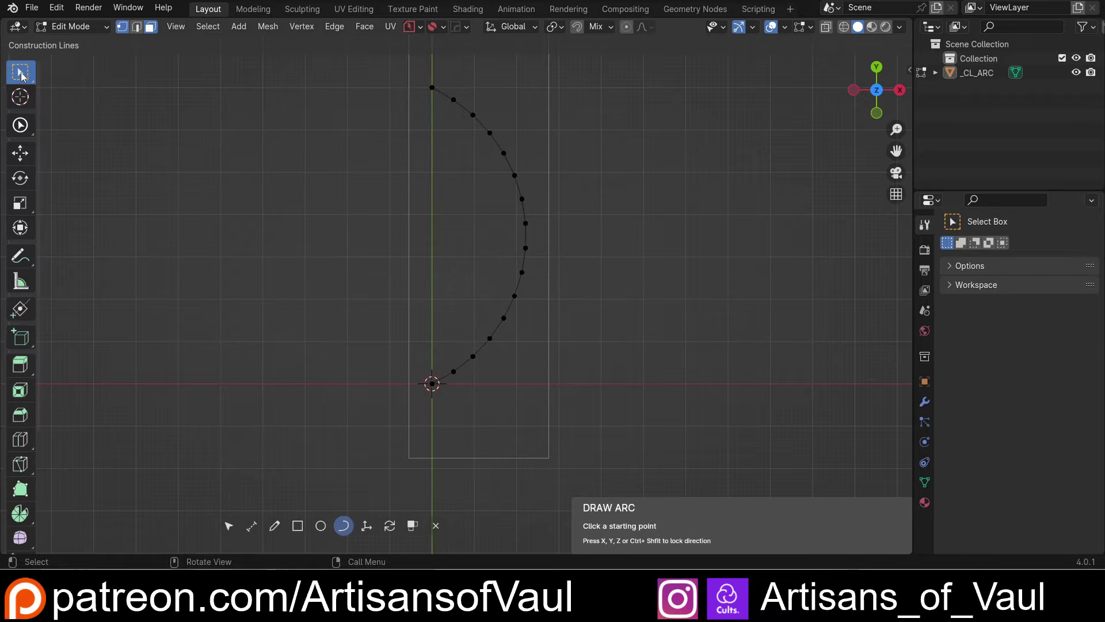
Step: Symmetrize the arc across the Y axis onto the negative X side to form a closed petal outline
{"action": "key", "text": "Escape"}
{"action": "key", "text": "alt+x"}
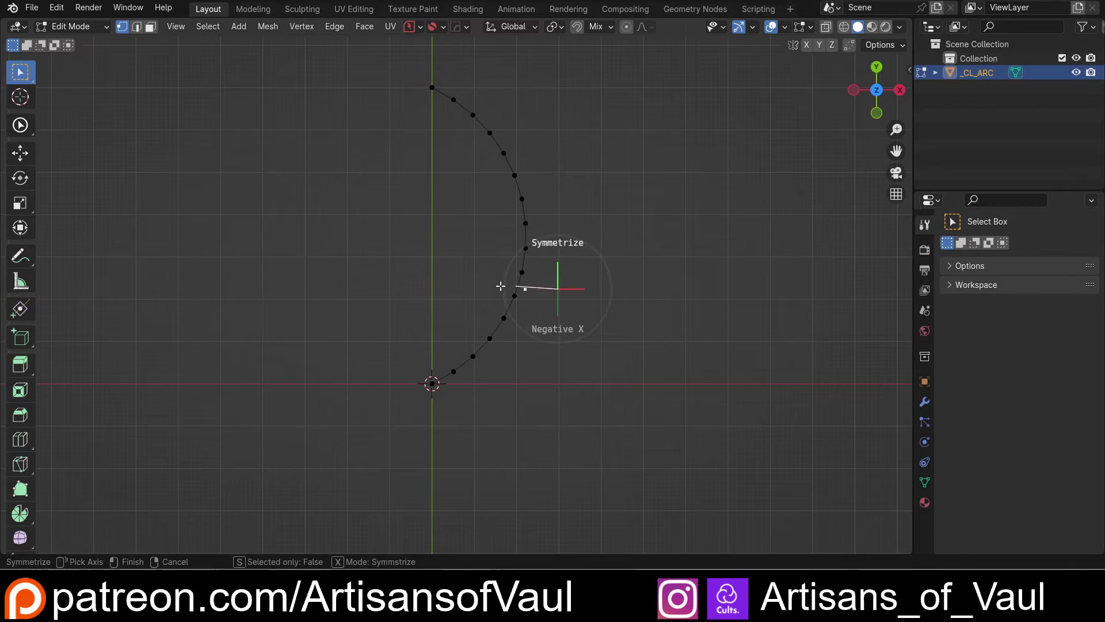
{"action": "left_click", "coordinate": [449, 254]}
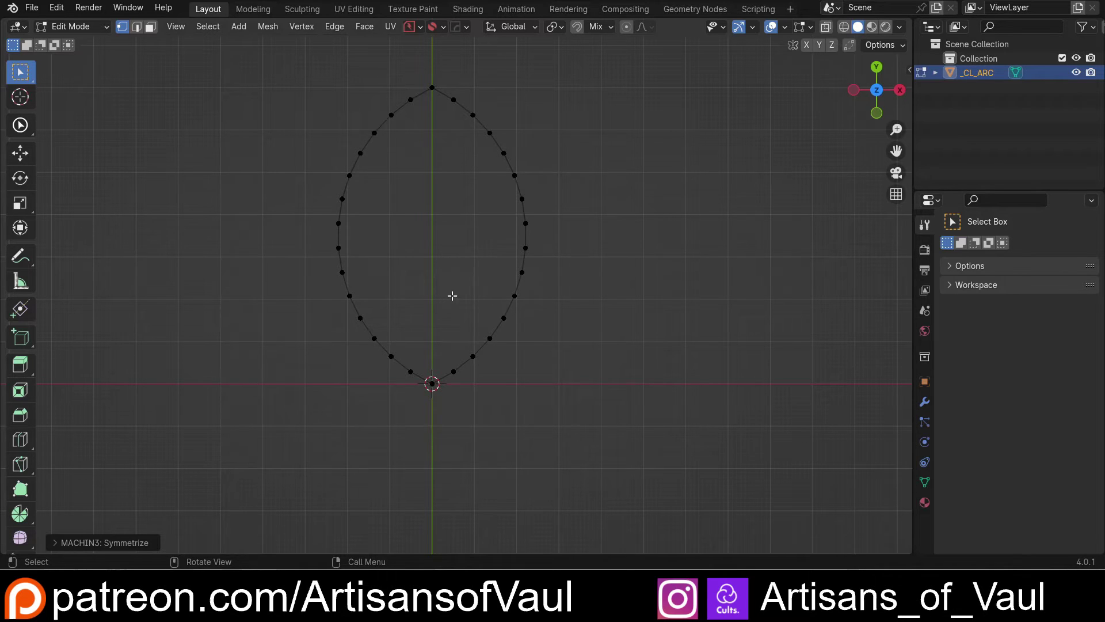
{"action": "scroll", "coordinate": [452, 295], "scroll_direction": "down", "scroll_amount": 1}
{"action": "middle_click_drag", "start_coordinate": [458, 159], "coordinate": [448, 200], "text": "shift"}
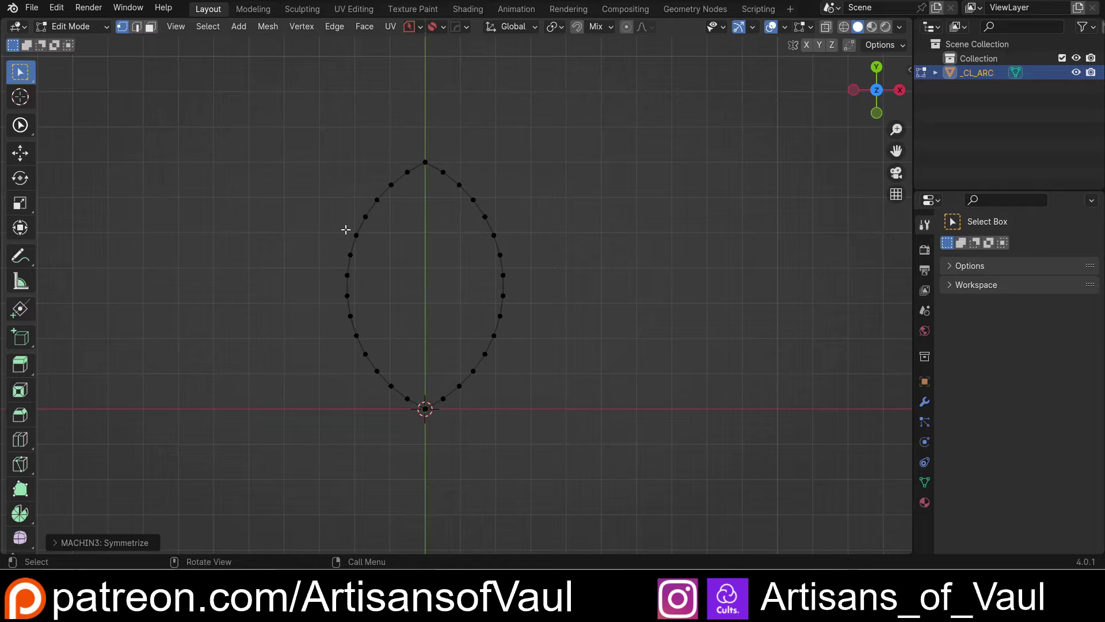
Step: Fill the whole petal outline with a single face and select the filled petal in Object Mode
{"action": "key", "text": "a"}
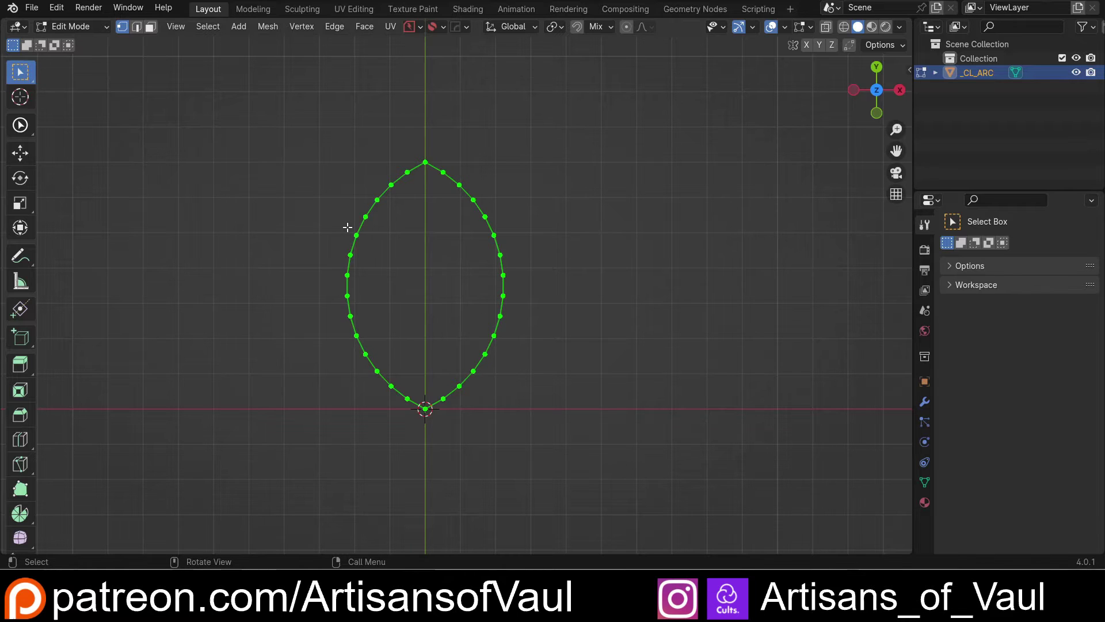
{"action": "key", "text": "f"}
{"action": "key", "text": "Tab"}
{"action": "left_click", "coordinate": [349, 153]}
{"action": "scroll", "coordinate": [418, 223], "scroll_direction": "down", "scroll_amount": 4}
{"action": "left_click", "coordinate": [427, 228]}
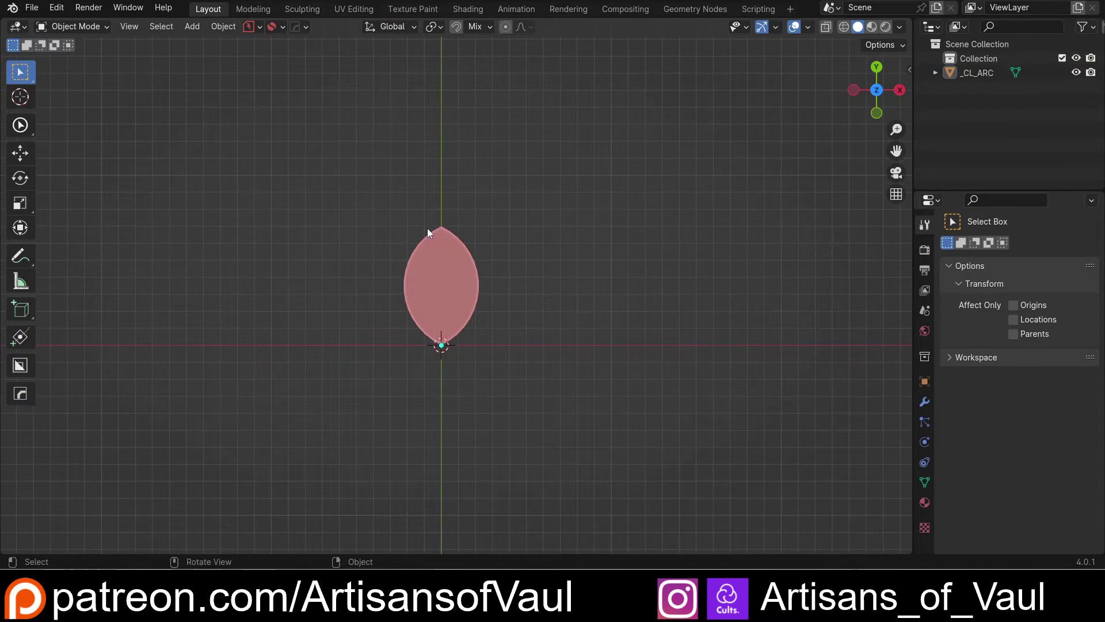
{"action": "scroll", "coordinate": [495, 260], "scroll_direction": "up", "scroll_amount": 2}
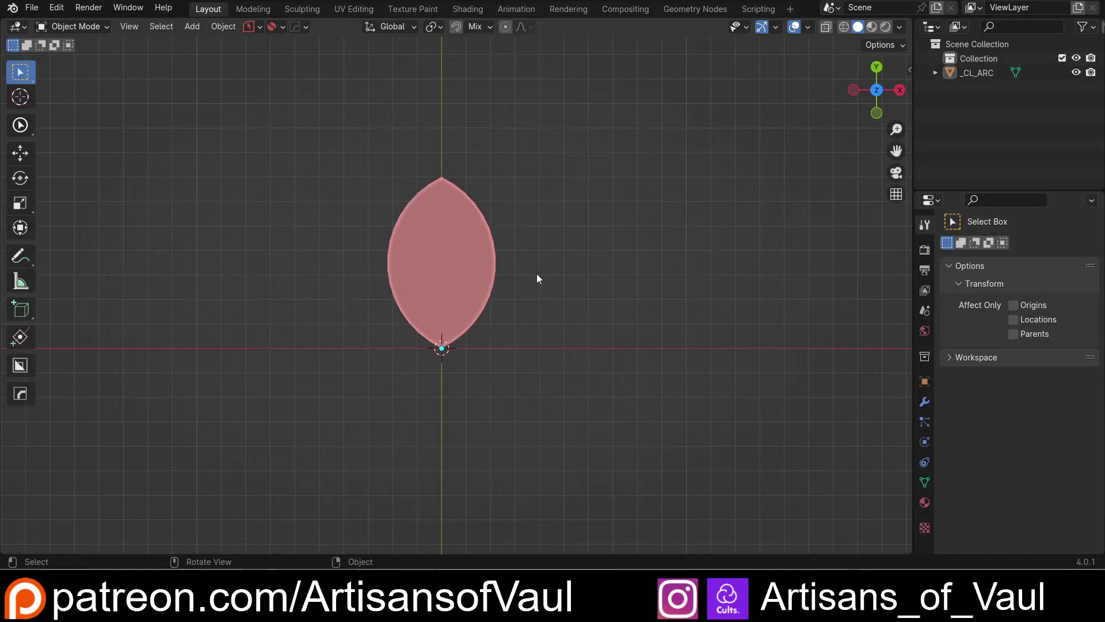
{"action": "left_click", "coordinate": [451, 263]}
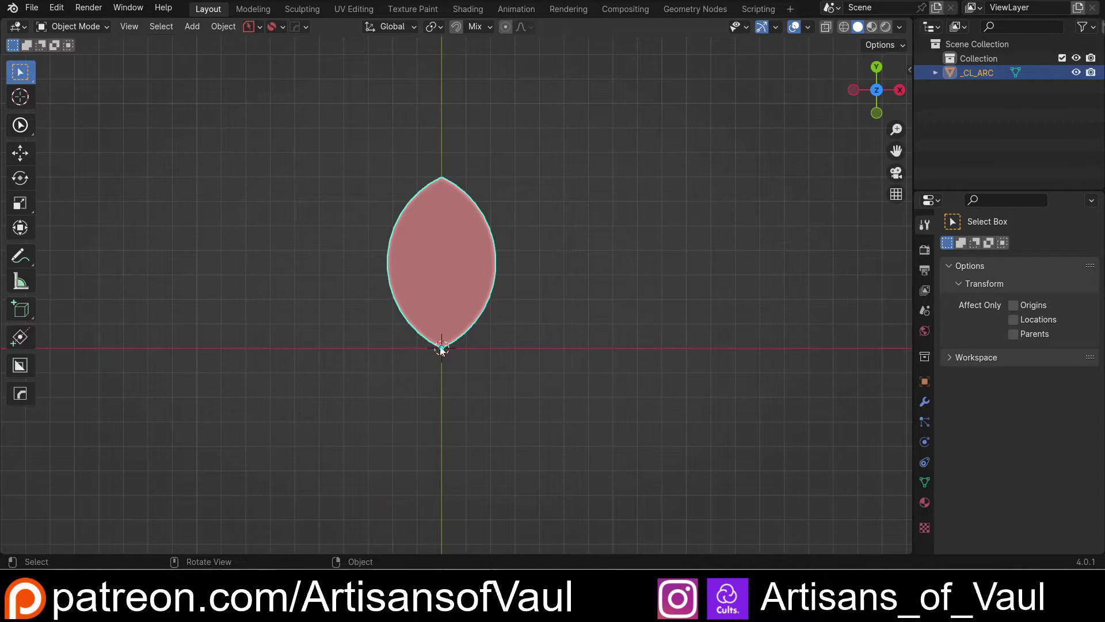
{"action": "middle_click_drag", "start_coordinate": [512, 344], "coordinate": [515, 301], "text": "shift"}
{"action": "key", "text": "q"}
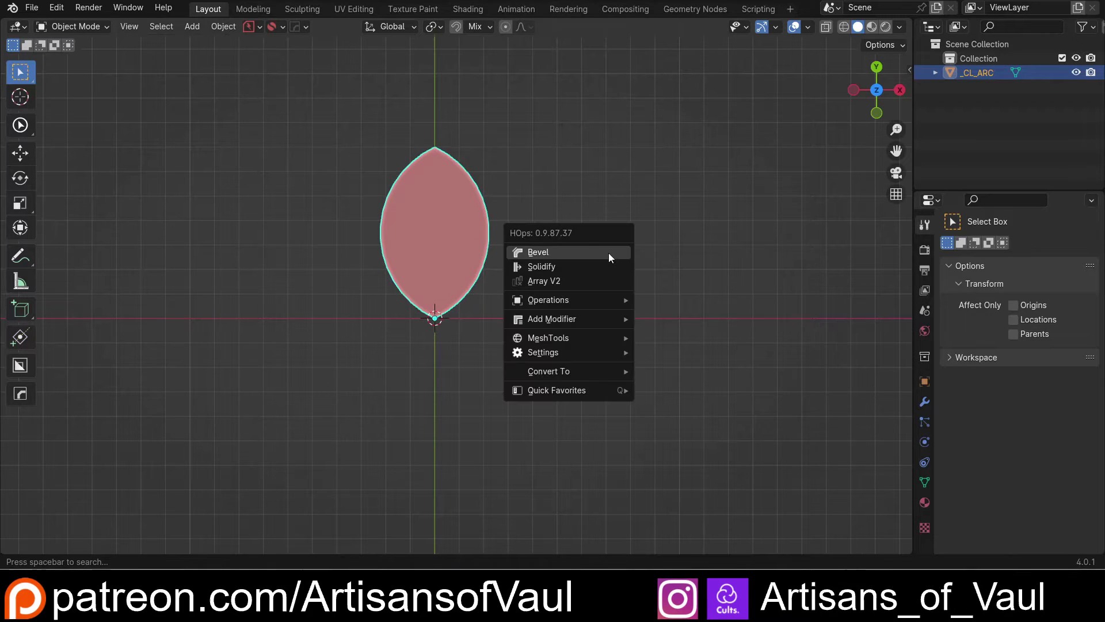
{"action": "mouse_move", "coordinate": [579, 338]}
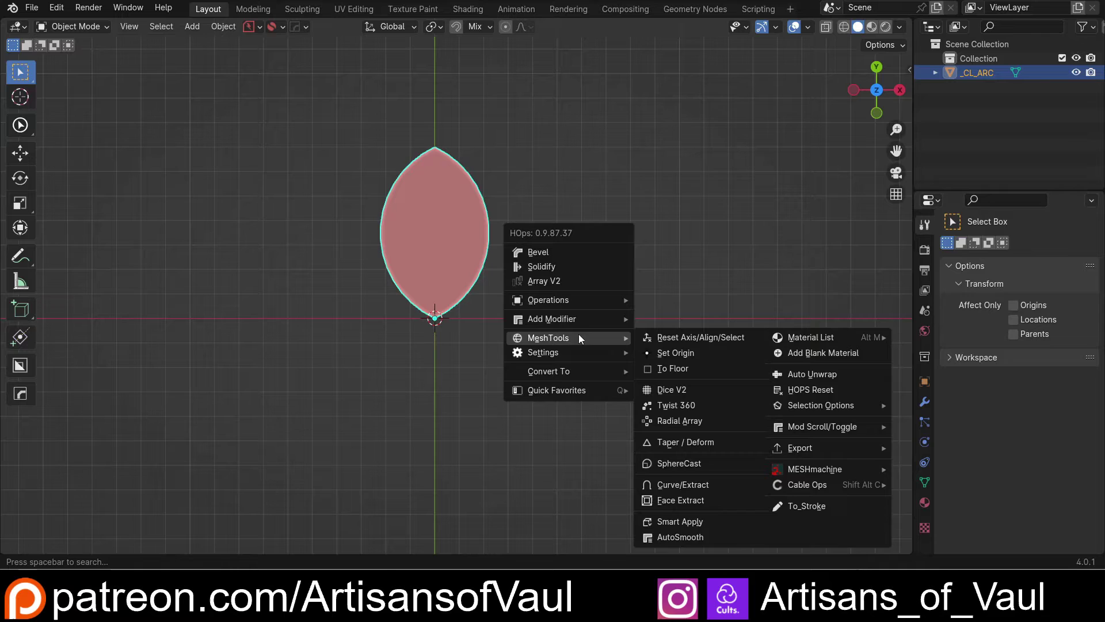
{"action": "key", "text": "Escape"}
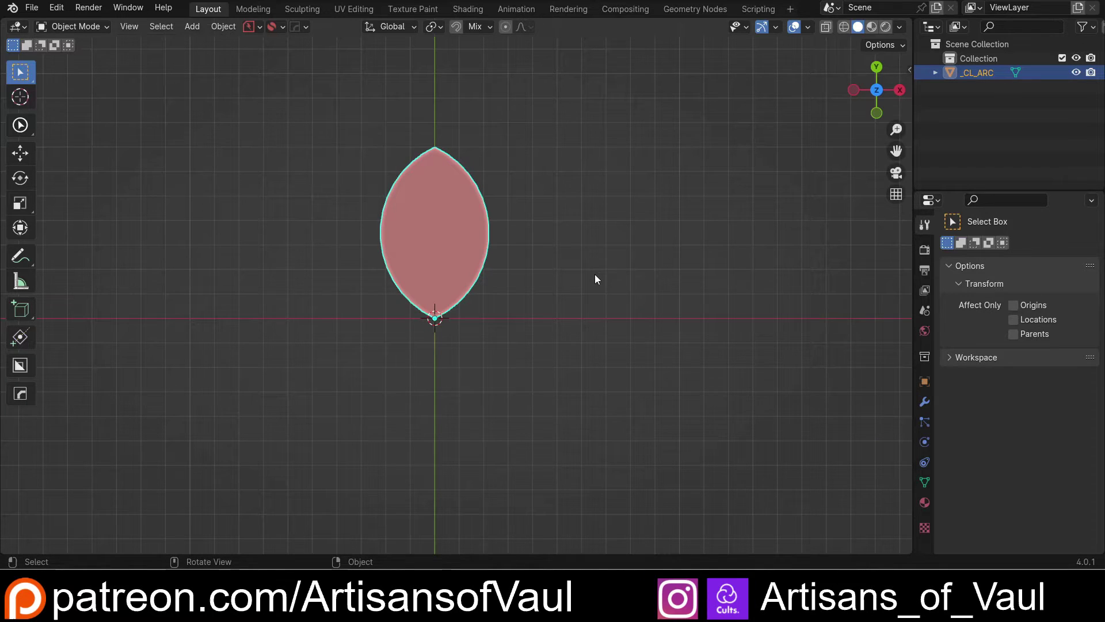
Step: Add a HOps Radial Array to the petal with 4 segments around Z and zero displacement
{"action": "key", "text": "q"}
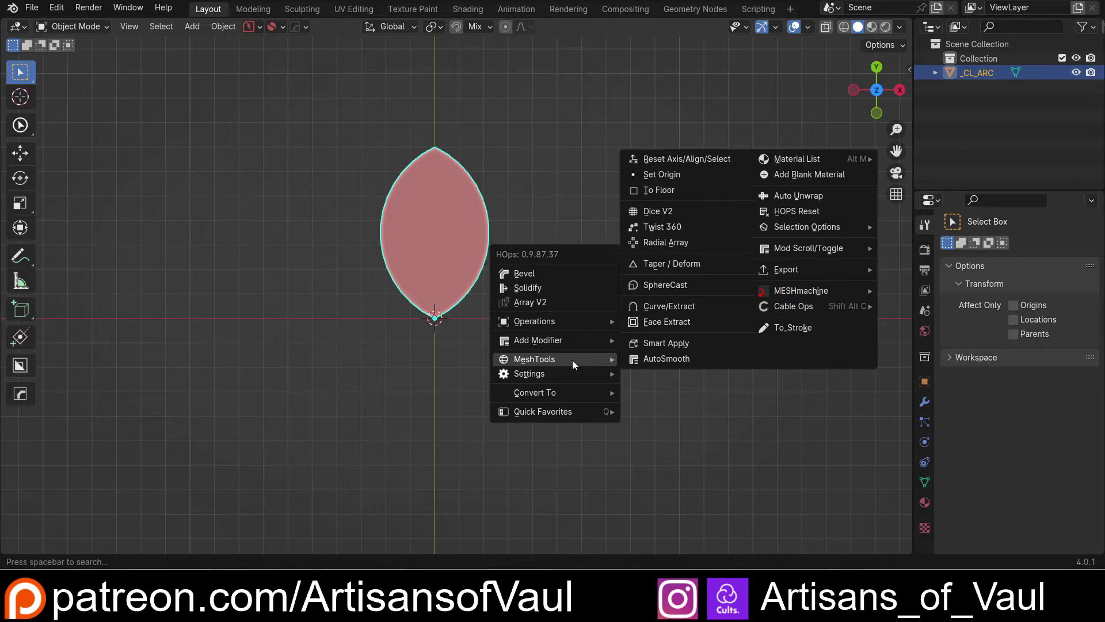
{"action": "left_click", "coordinate": [664, 244]}
{"action": "scroll", "coordinate": [665, 244], "scroll_direction": "down", "scroll_amount": 3}
{"action": "scroll", "coordinate": [664, 249], "scroll_direction": "down", "scroll_amount": 1}
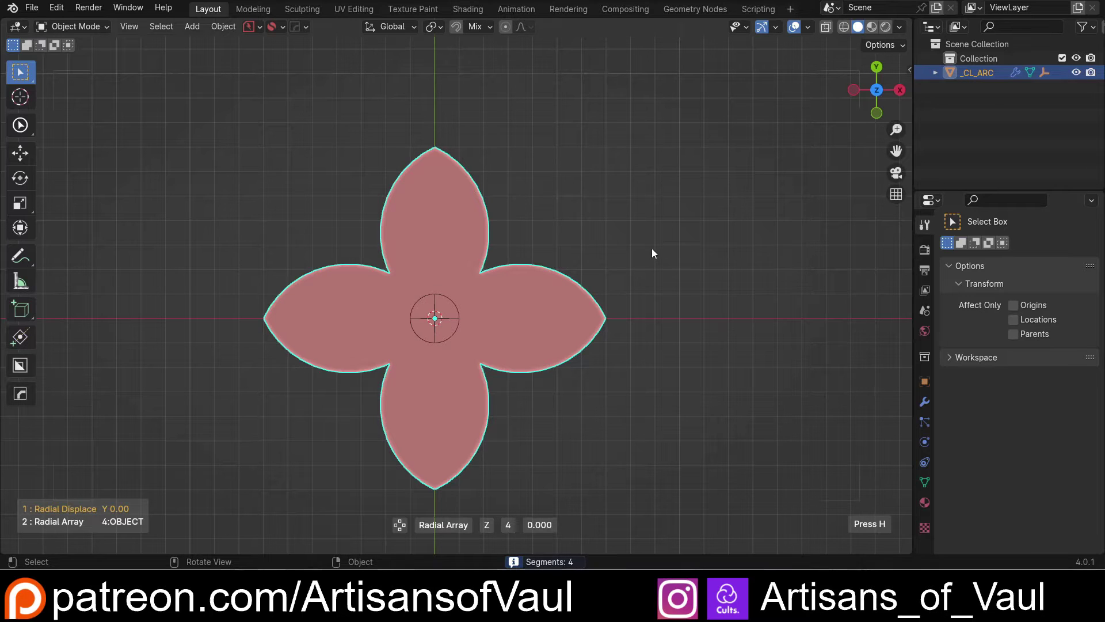
{"action": "left_click", "coordinate": [652, 253]}
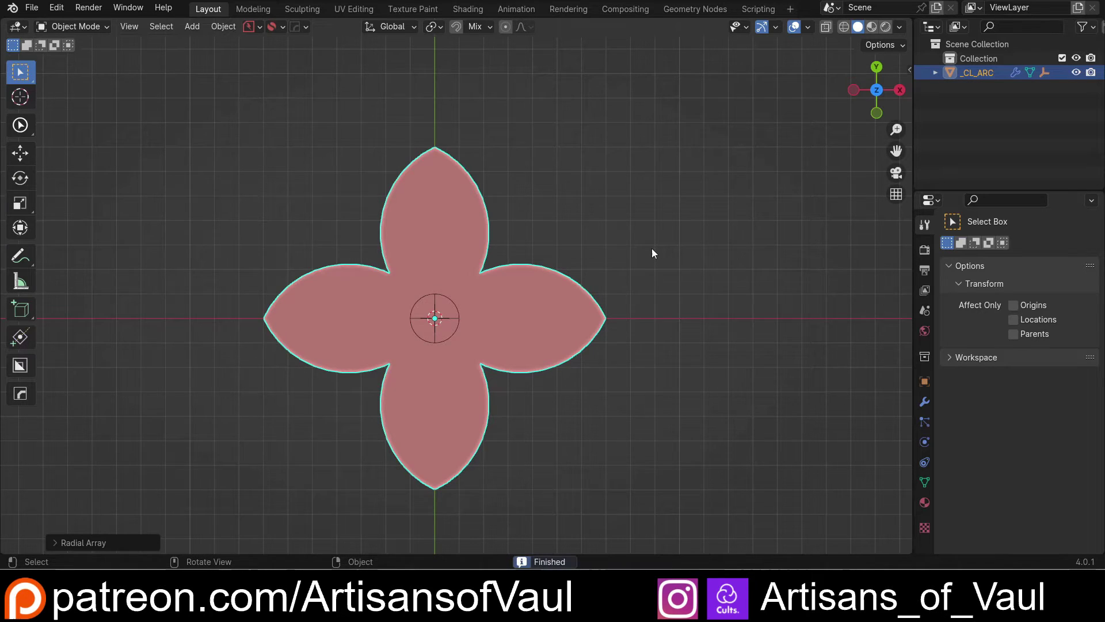
Step: Inset the original petal's face in Edit Mode to make an even border along its outline
{"action": "scroll", "coordinate": [453, 517], "scroll_direction": "down", "scroll_amount": 4}
{"action": "scroll", "coordinate": [344, 338], "scroll_direction": "down", "scroll_amount": 4}
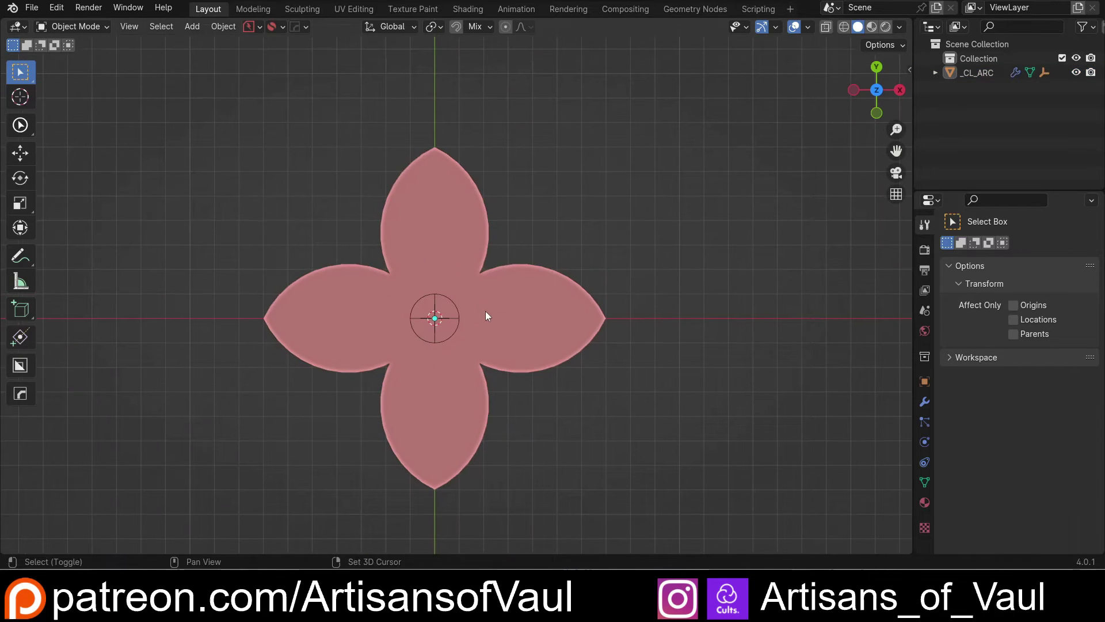
{"action": "middle_click_drag", "start_coordinate": [485, 310], "coordinate": [490, 312], "text": "shift"}
{"action": "left_click", "coordinate": [456, 242]}
{"action": "key", "text": "ctrl+Tab"}
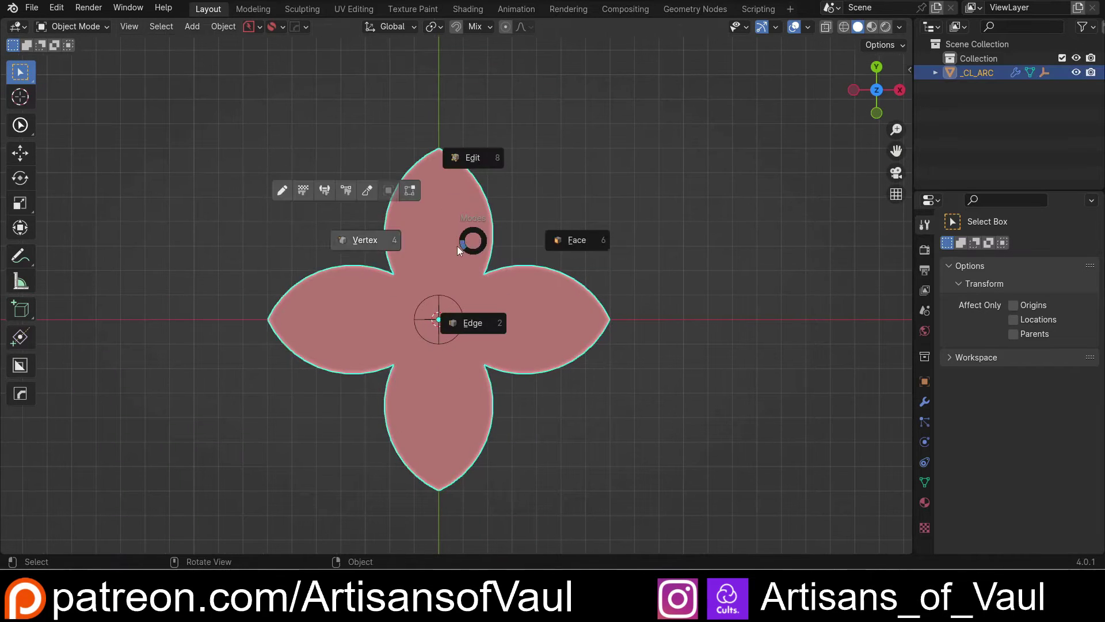
{"action": "left_click", "coordinate": [570, 239]}
{"action": "key", "text": "KP_Decimal"}
{"action": "key", "text": "i"}
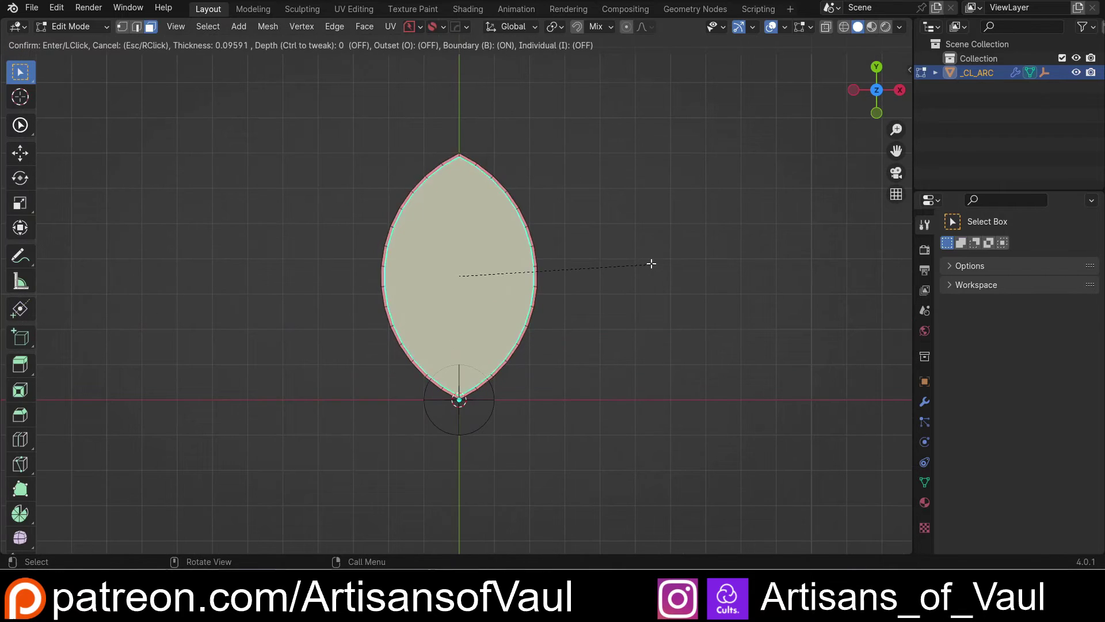
{"action": "left_click", "coordinate": [638, 267]}
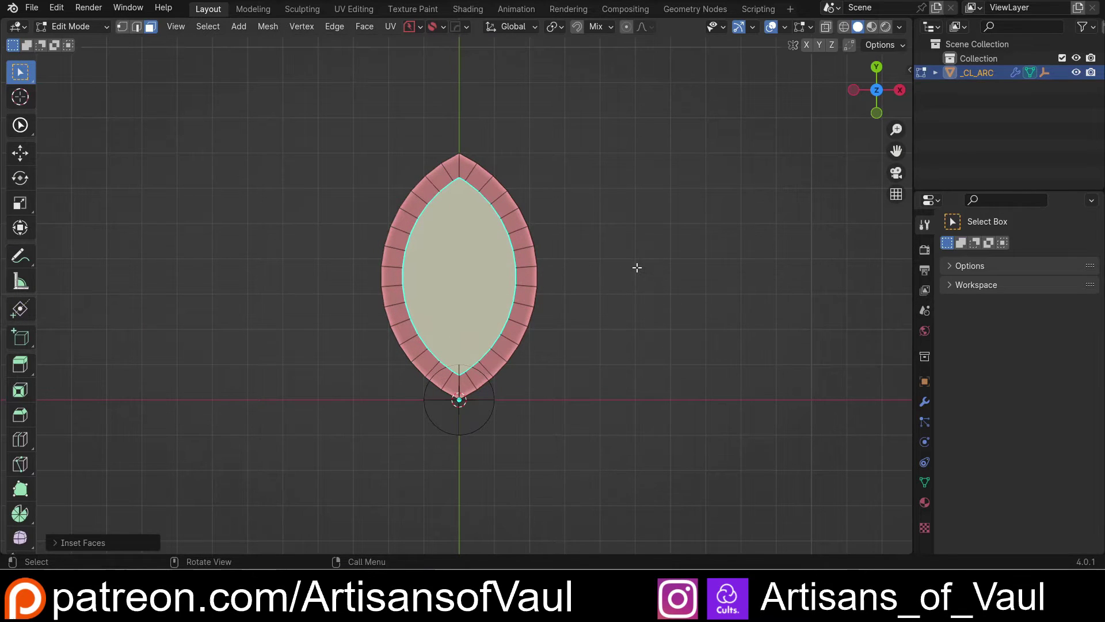
Step: Delete the petal's inner face, leaving only the border, and return to Object Mode
{"action": "key", "text": "x"}
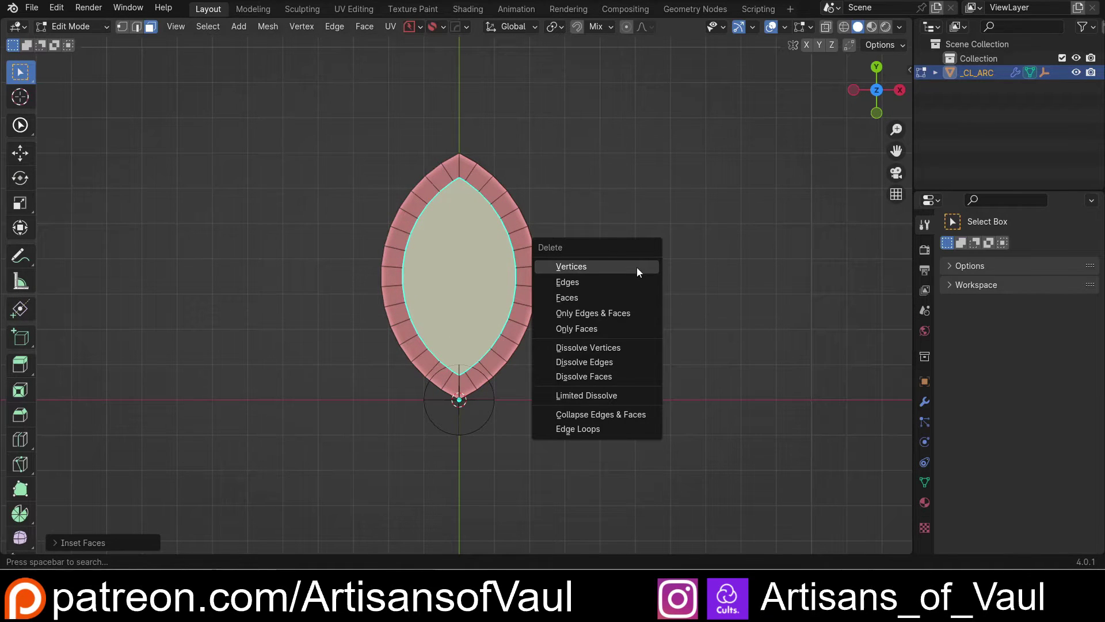
{"action": "left_click", "coordinate": [596, 297]}
{"action": "key", "text": "Tab"}
{"action": "left_click", "coordinate": [583, 184]}
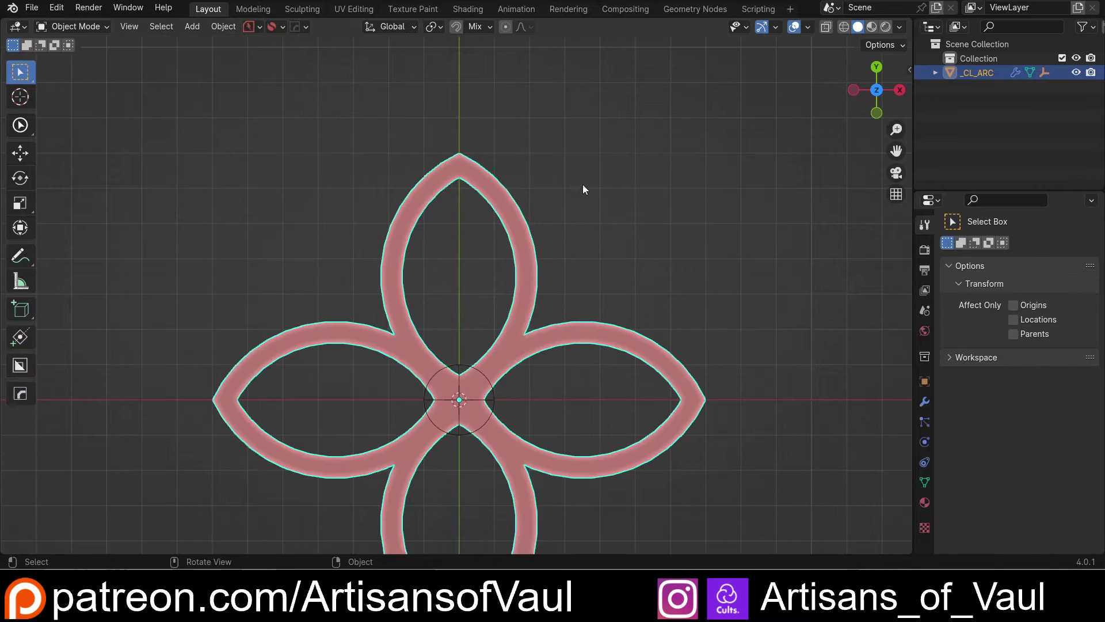
Step: Apply the flower's Radial Array modifier so all four petals become real geometry
{"action": "scroll", "coordinate": [583, 184], "scroll_direction": "down", "scroll_amount": 3}
{"action": "scroll", "coordinate": [534, 300], "scroll_direction": "up", "scroll_amount": 1}
{"action": "scroll", "coordinate": [496, 357], "scroll_direction": "up", "scroll_amount": 4}
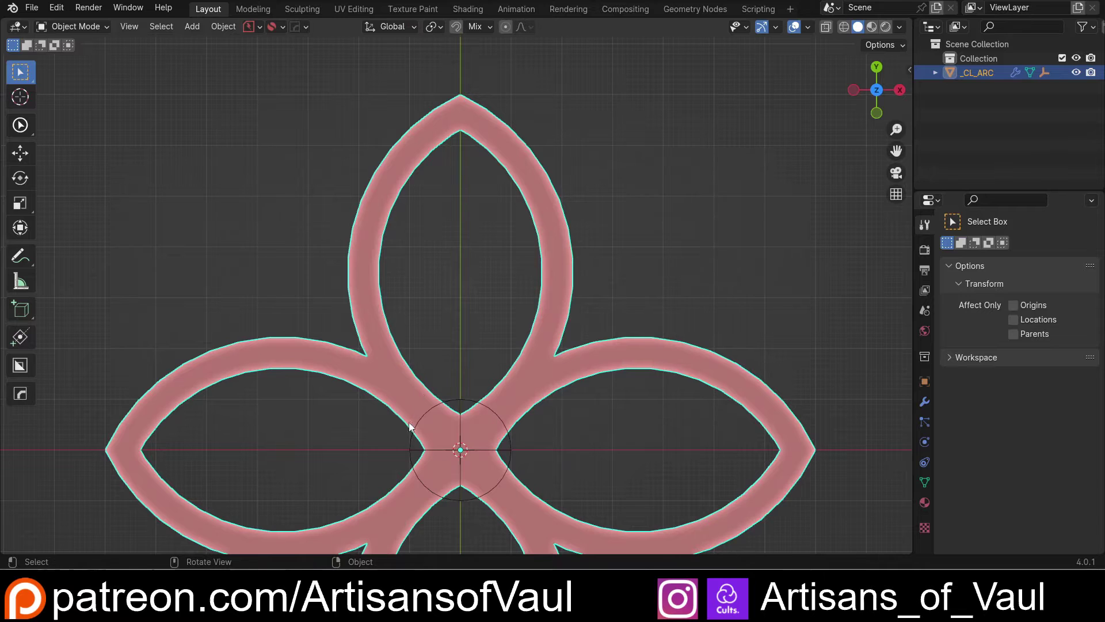
{"action": "middle_click_drag", "start_coordinate": [459, 409], "coordinate": [454, 313], "text": "shift"}
{"action": "scroll", "coordinate": [455, 314], "scroll_direction": "down", "scroll_amount": 7}
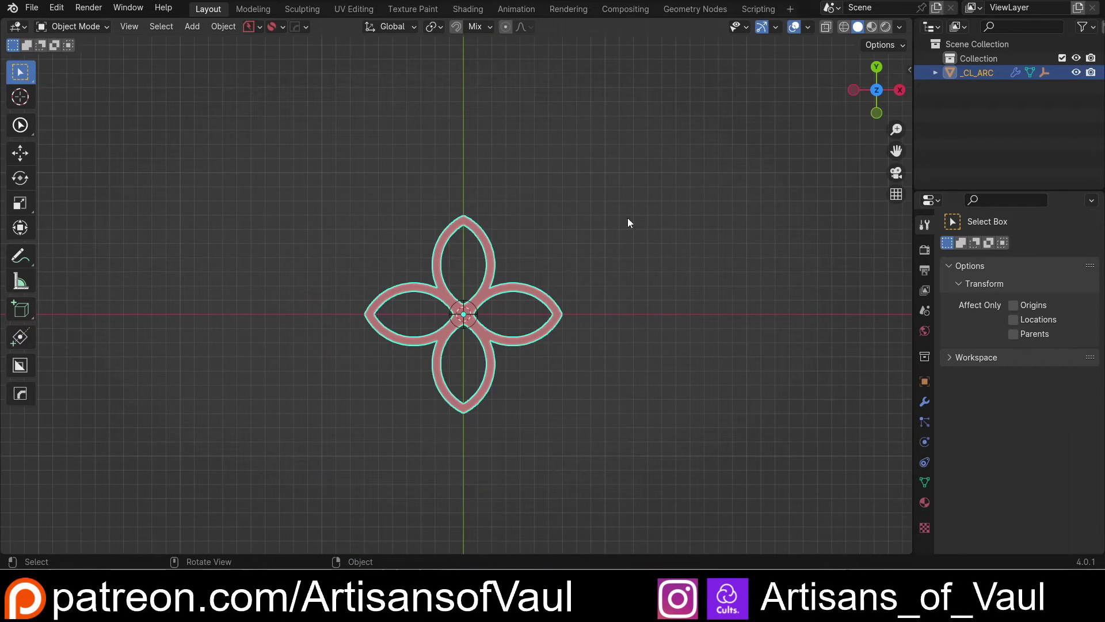
{"action": "left_click", "coordinate": [925, 401]}
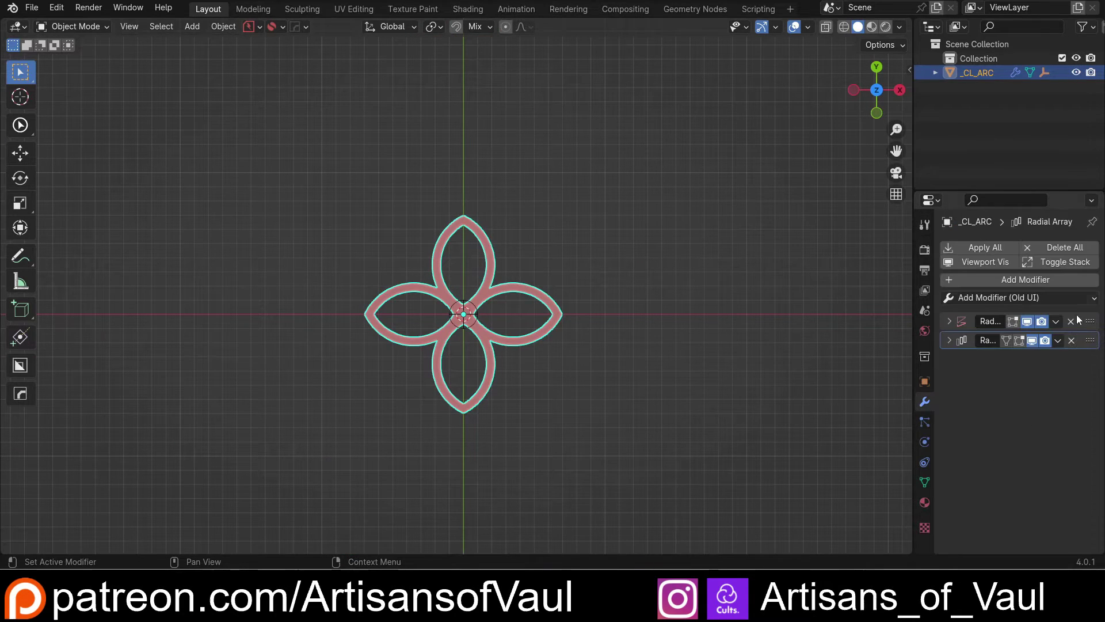
{"action": "scroll", "coordinate": [523, 304], "scroll_direction": "up", "scroll_amount": 4}
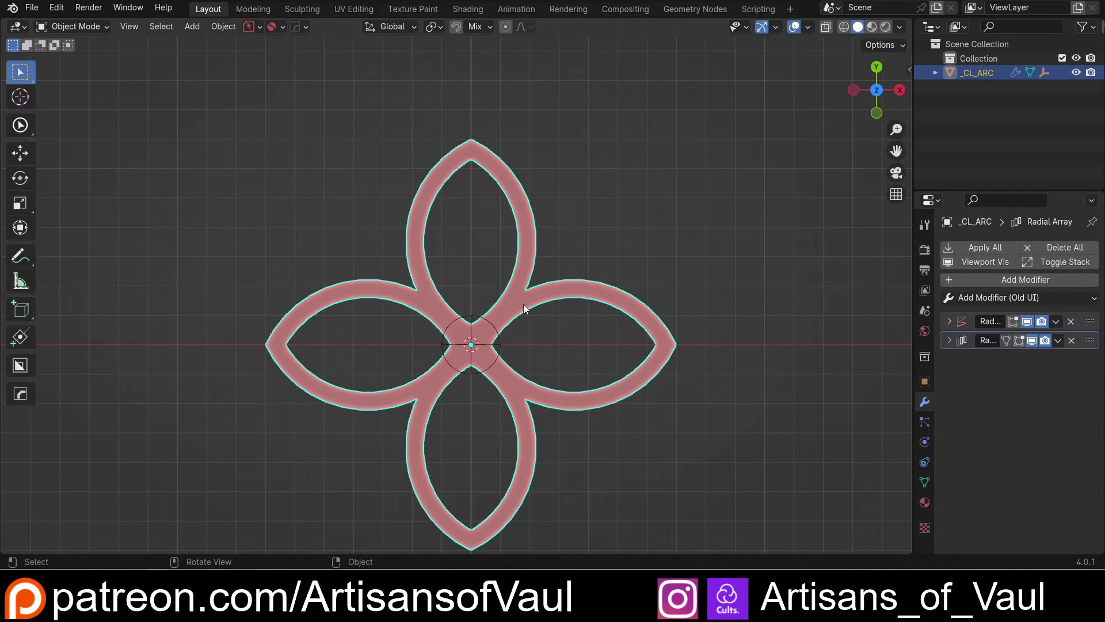
{"action": "left_click", "coordinate": [985, 248]}
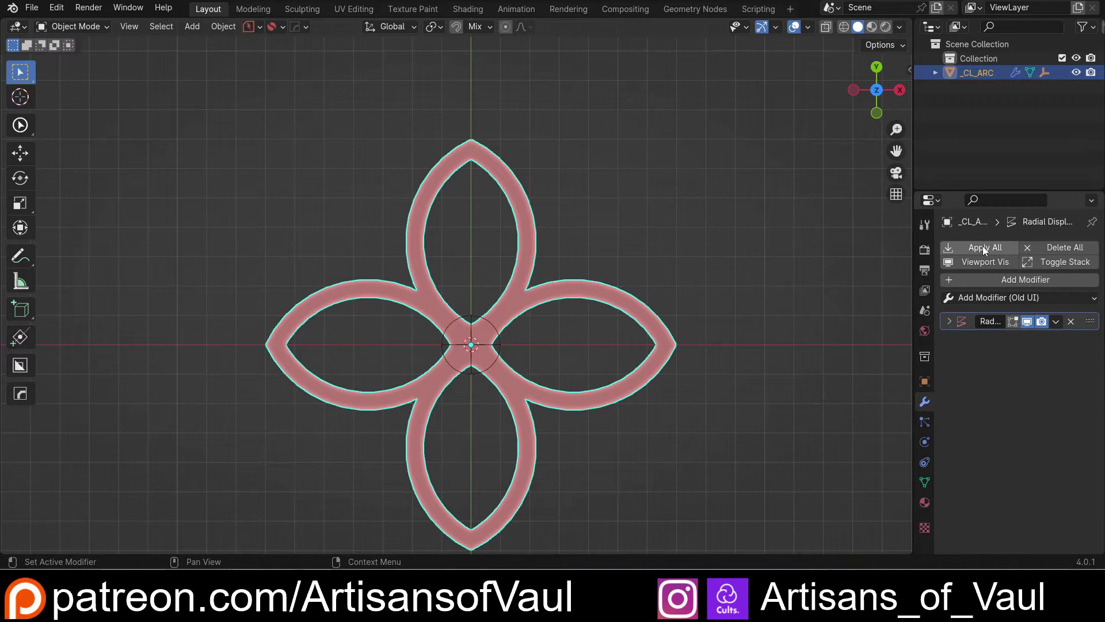
Step: Move the flower along the global X axis in the negative direction, nearly three petal lengths from the origin
{"action": "scroll", "coordinate": [607, 310], "scroll_direction": "down", "scroll_amount": 2}
{"action": "key", "text": "g"}
{"action": "key", "text": "y"}
{"action": "key", "text": "x"}
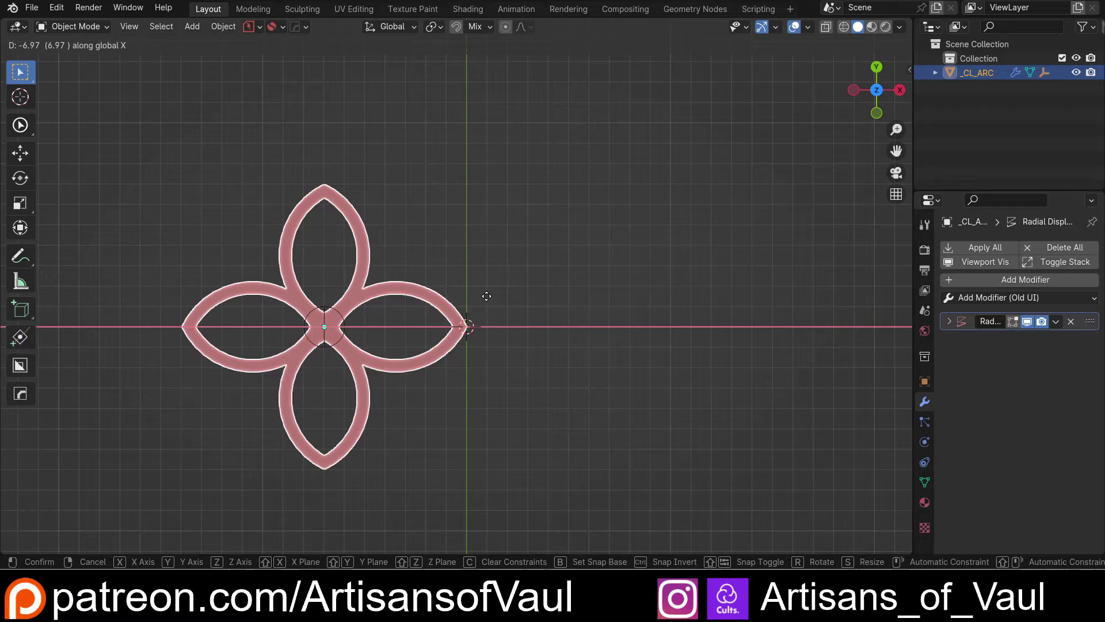
{"action": "left_click", "coordinate": [226, 302]}
{"action": "middle_click_drag", "start_coordinate": [227, 303], "coordinate": [525, 318], "text": "shift"}
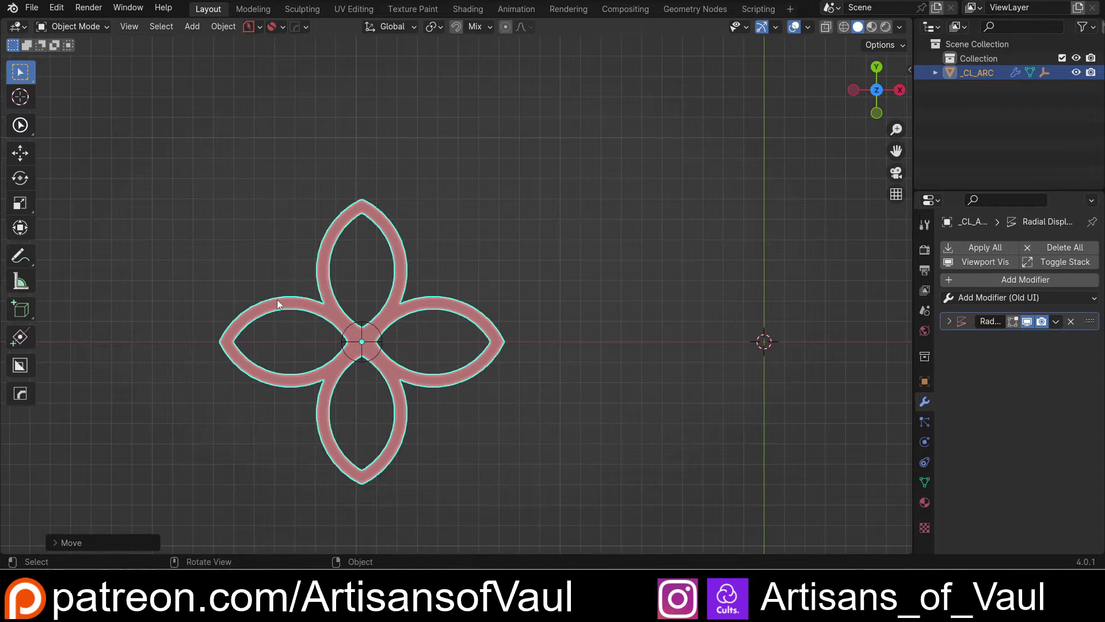
Step: Delete the radial array's empty at the centre of the flower
{"action": "left_click", "coordinate": [340, 344]}
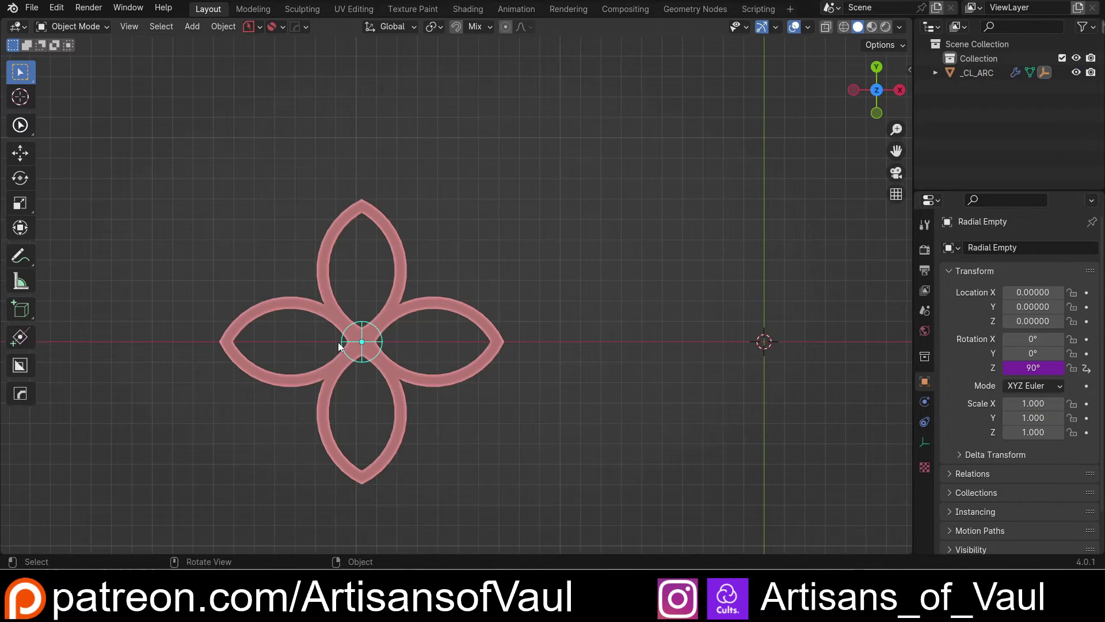
{"action": "key", "text": "Delete"}
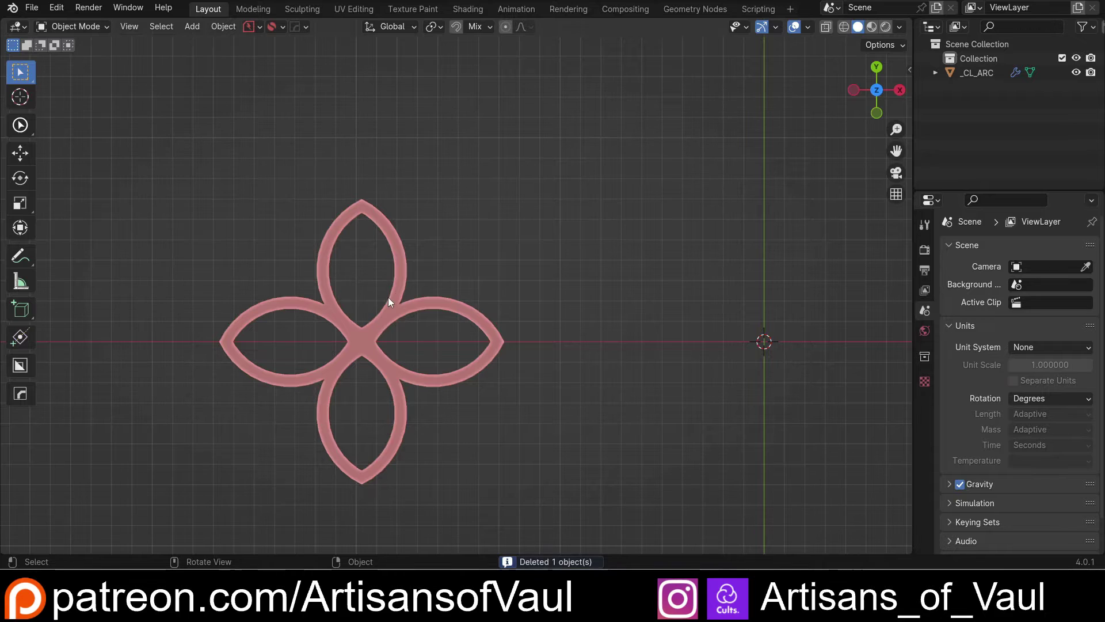
{"action": "middle_click_drag", "start_coordinate": [388, 297], "coordinate": [382, 284], "text": "shift"}
{"action": "scroll", "coordinate": [347, 281], "scroll_direction": "up", "scroll_amount": 2}
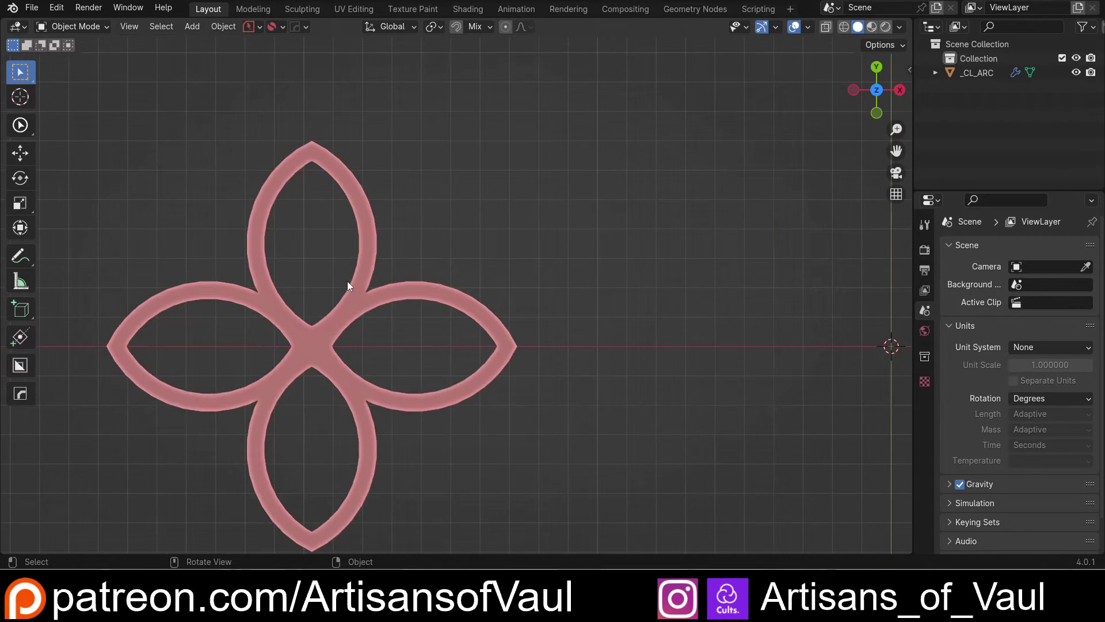
Step: In Edit Mode, merge the outermost pair of overlapping vertices where the upper and left petals meet into one midway point
{"action": "middle_click_drag", "start_coordinate": [290, 317], "coordinate": [409, 330], "text": "shift"}
{"action": "left_click", "coordinate": [409, 331]}
{"action": "scroll", "coordinate": [408, 332], "scroll_direction": "up", "scroll_amount": 3}
{"action": "key", "text": "Tab"}
{"action": "left_click", "coordinate": [281, 354]}
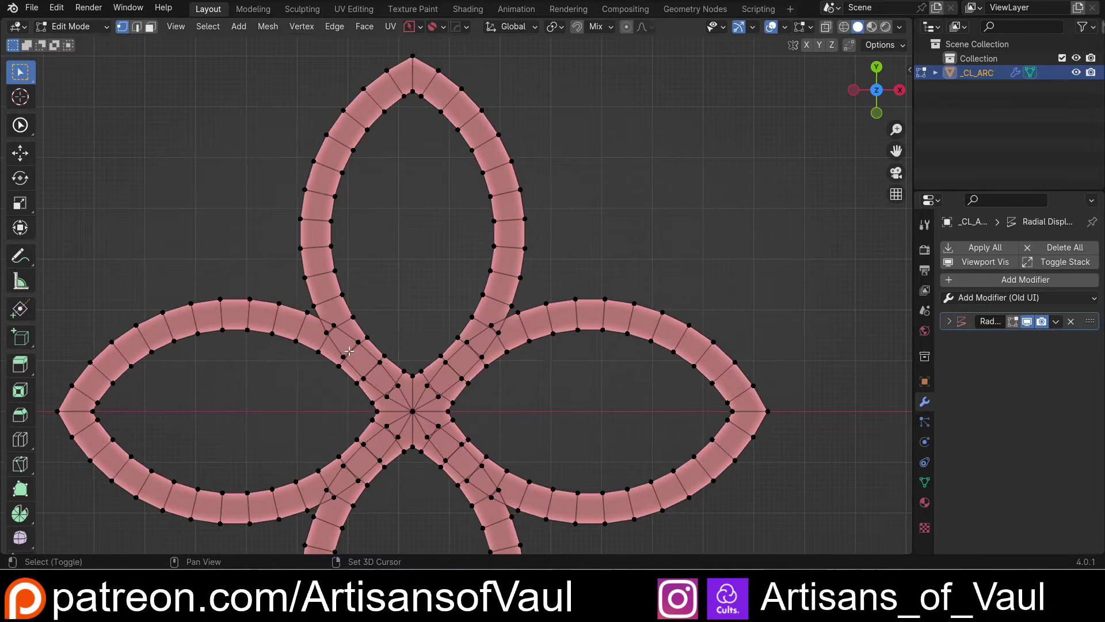
{"action": "scroll", "coordinate": [461, 276], "scroll_direction": "up", "scroll_amount": 5}
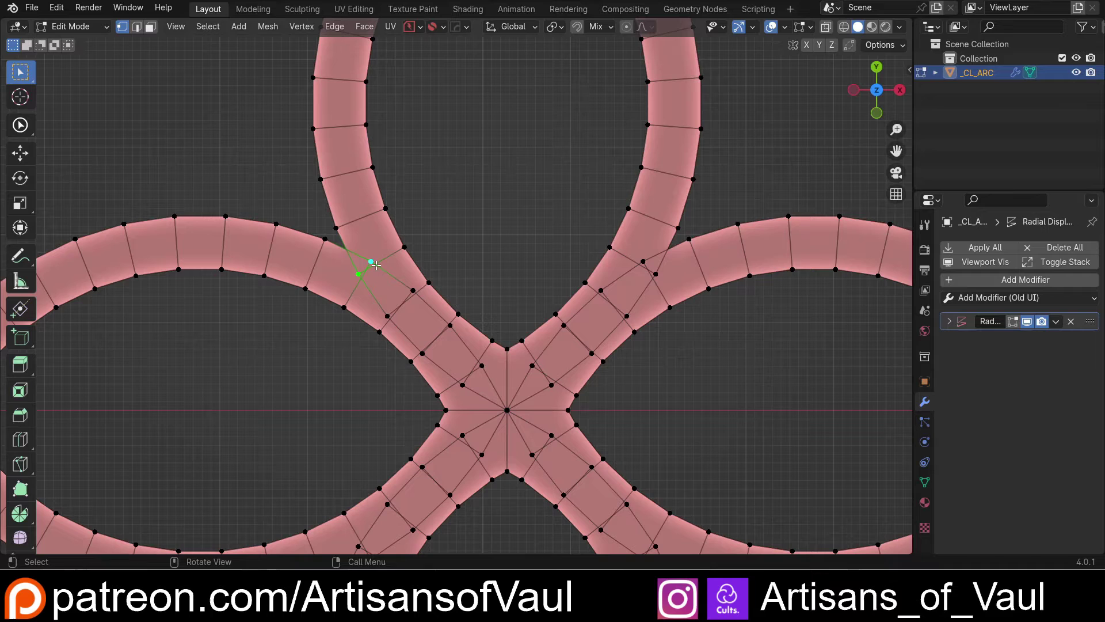
{"action": "key", "text": "shift+1"}
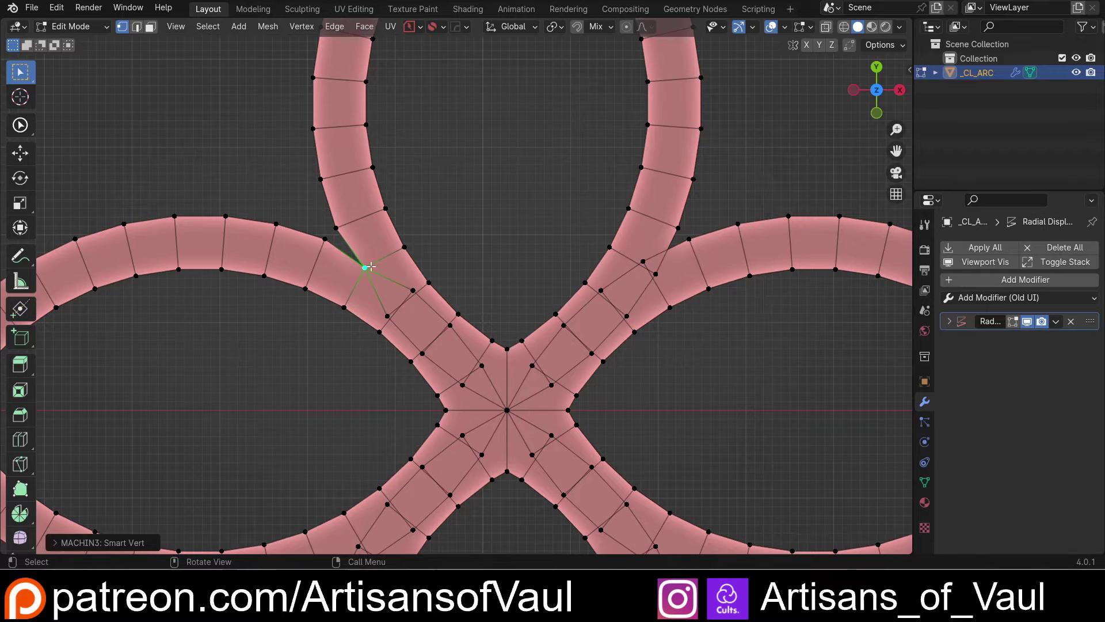
Step: Merge the next two vertex pairs toward the flower's centre at their midpoints along the upper-left petal overlap
{"action": "left_click", "coordinate": [387, 315]}
{"action": "left_click", "coordinate": [413, 290], "text": "shift"}
{"action": "key", "text": "shift+1"}
{"action": "left_click", "coordinate": [422, 353]}
{"action": "left_click", "coordinate": [450, 325], "text": "shift"}
{"action": "key", "text": "shift+1"}
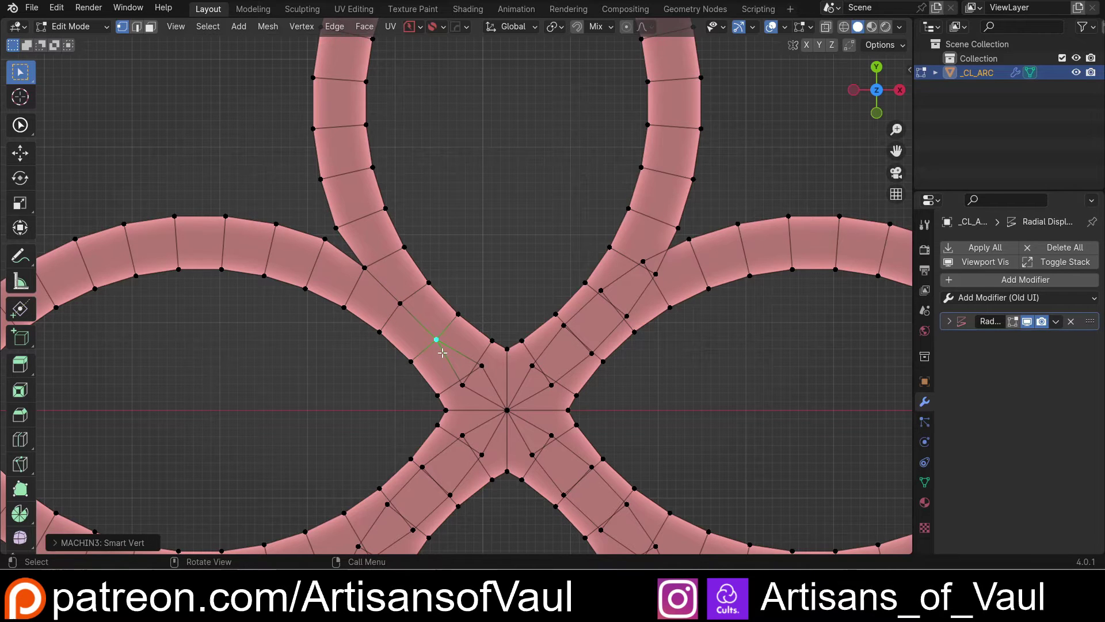
Step: Connect the middle merged vertex of the upper-left overlap to the inner-edge vertices of the upper and left petals
{"action": "scroll", "coordinate": [440, 342], "scroll_direction": "down", "scroll_amount": 1}
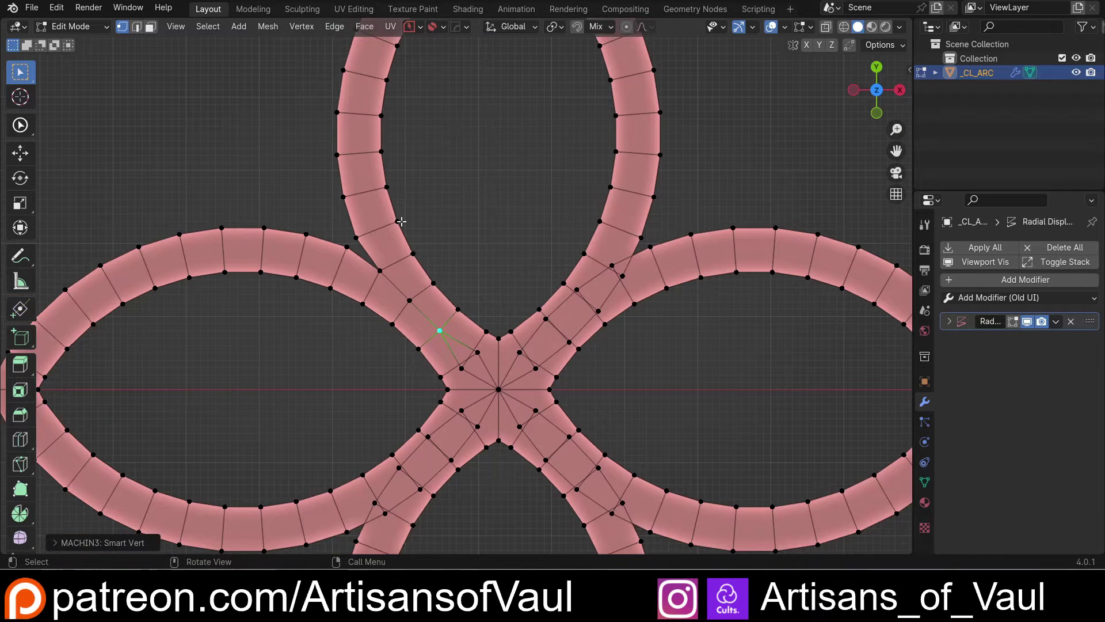
{"action": "scroll", "coordinate": [435, 201], "scroll_direction": "down", "scroll_amount": 1}
{"action": "middle_click_drag", "start_coordinate": [436, 200], "coordinate": [447, 278], "text": "shift"}
{"action": "left_click", "coordinate": [429, 321]}
{"action": "left_click", "coordinate": [426, 361], "text": "shift"}
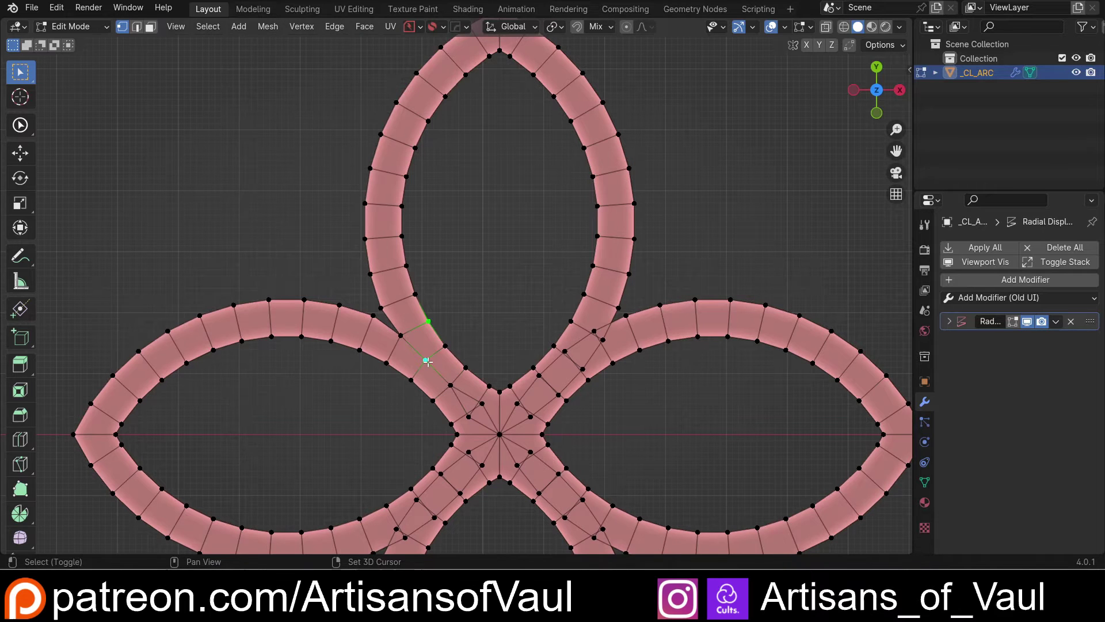
{"action": "left_click", "coordinate": [426, 361]}
{"action": "left_click", "coordinate": [384, 363], "text": "shift"}
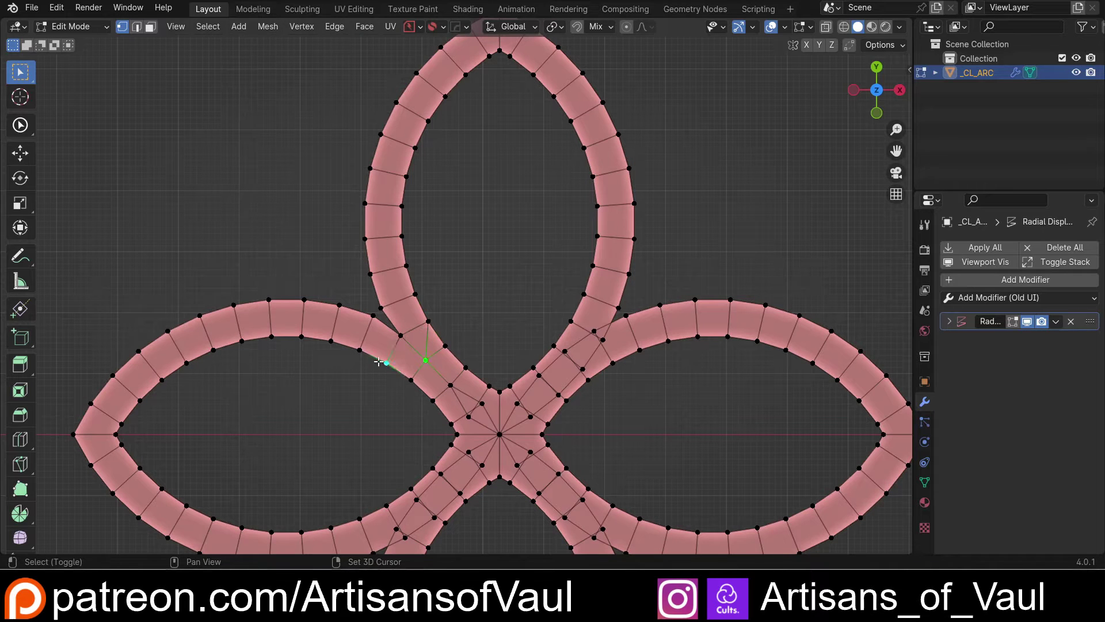
Step: Delete the vertices between the new connecting edges and the flower's centre in the upper-left overlap, and return to Object Mode
{"action": "left_click", "coordinate": [469, 313]}
{"action": "scroll", "coordinate": [455, 288], "scroll_direction": "down", "scroll_amount": 2}
{"action": "left_click_drag", "start_coordinate": [445, 316], "coordinate": [454, 368]}
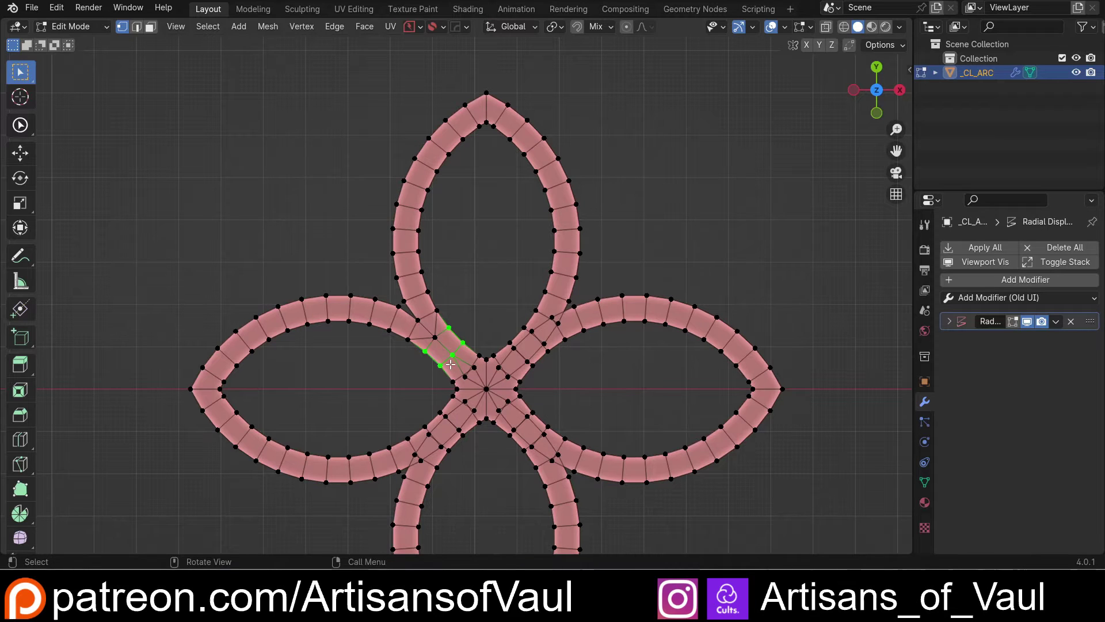
{"action": "key", "text": "x"}
{"action": "left_click", "coordinate": [452, 364]}
{"action": "scroll", "coordinate": [460, 314], "scroll_direction": "up", "scroll_amount": 2}
{"action": "key", "text": "Tab"}
{"action": "scroll", "coordinate": [467, 226], "scroll_direction": "down", "scroll_amount": 4}
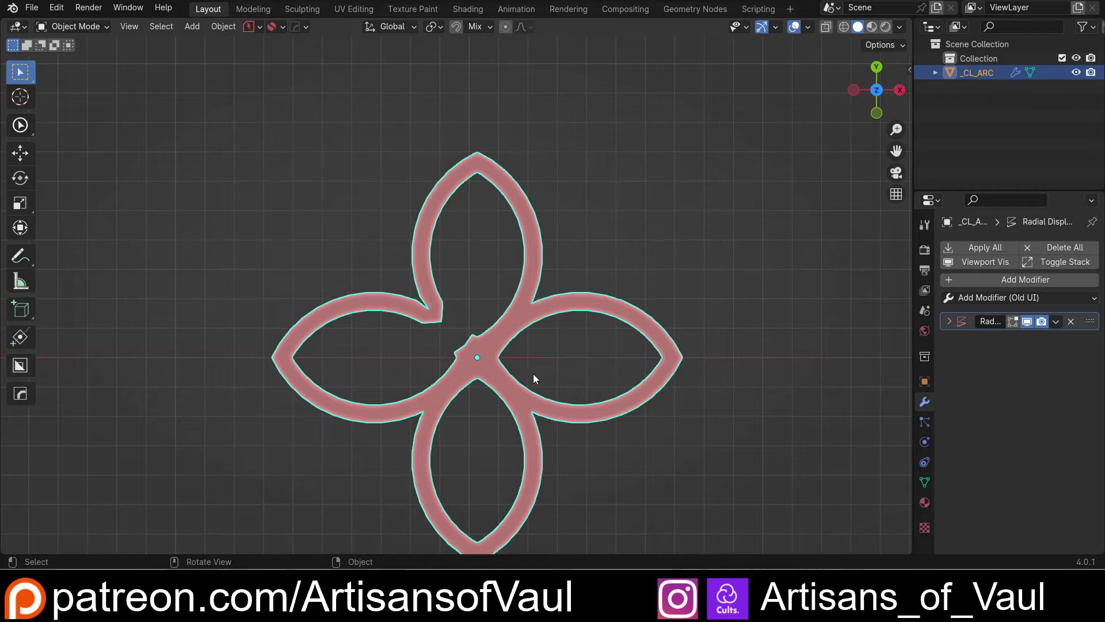
Step: Examine the opening between the upper and left petals up close and from an angle, checking the mesh in Edit Mode
{"action": "scroll", "coordinate": [483, 352], "scroll_direction": "up", "scroll_amount": 7}
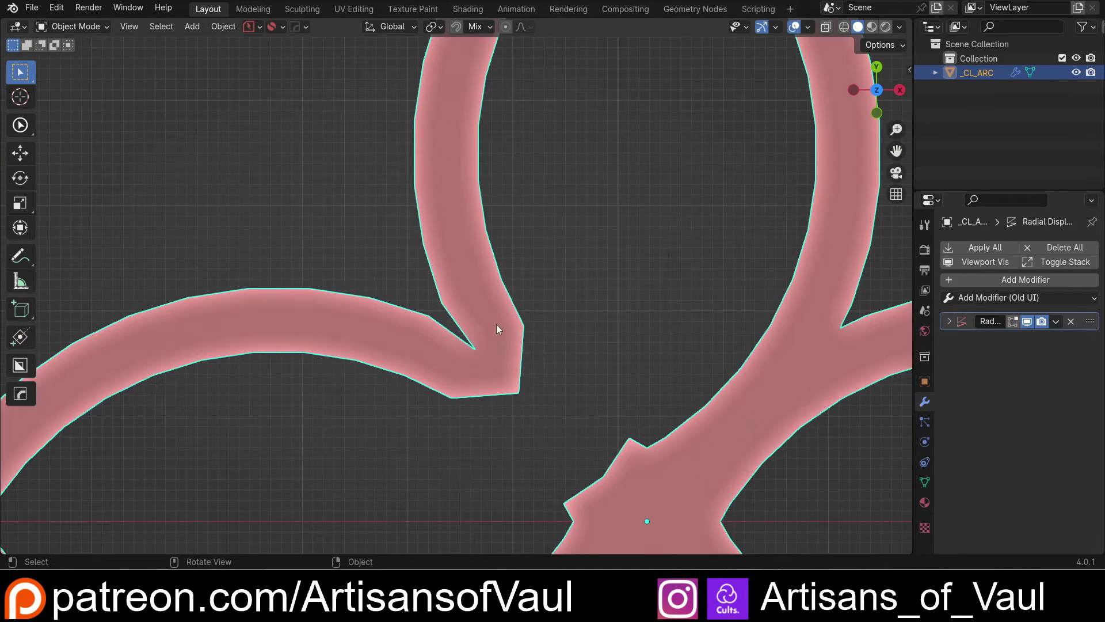
{"action": "scroll", "coordinate": [450, 284], "scroll_direction": "down", "scroll_amount": 3}
{"action": "mouse_move", "coordinate": [491, 317]}
{"action": "middle_mouse_down", "text": "shift"}
{"action": "mouse_move", "coordinate": [474, 395]}
{"action": "mouse_move", "coordinate": [482, 303]}
{"action": "middle_mouse_up", "text": "shift"}
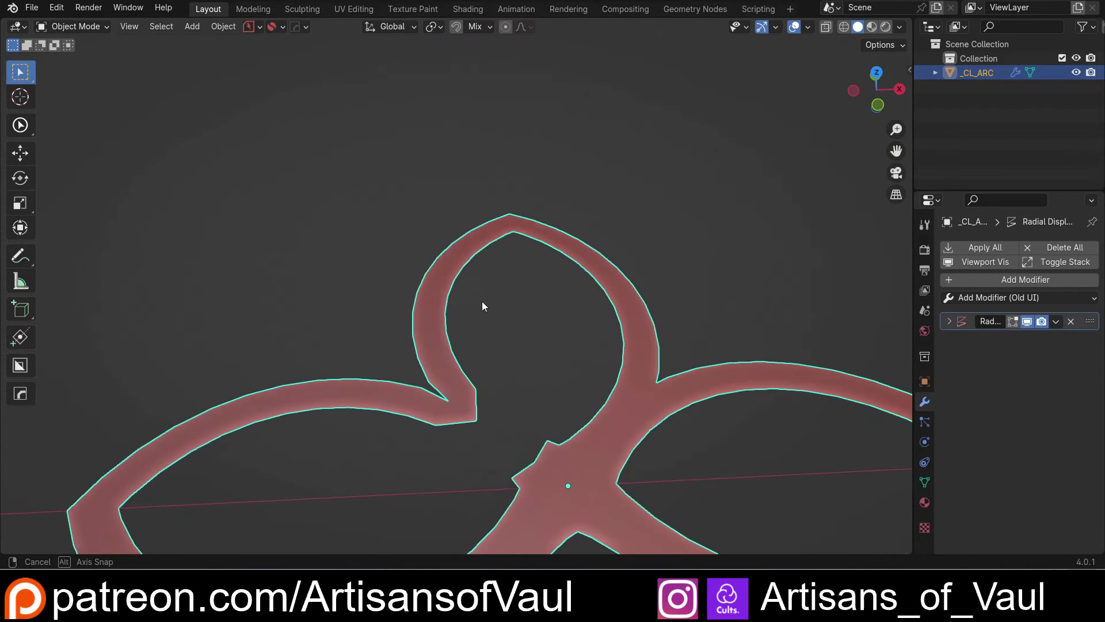
{"action": "key", "text": "Tab"}
{"action": "left_click", "coordinate": [570, 311]}
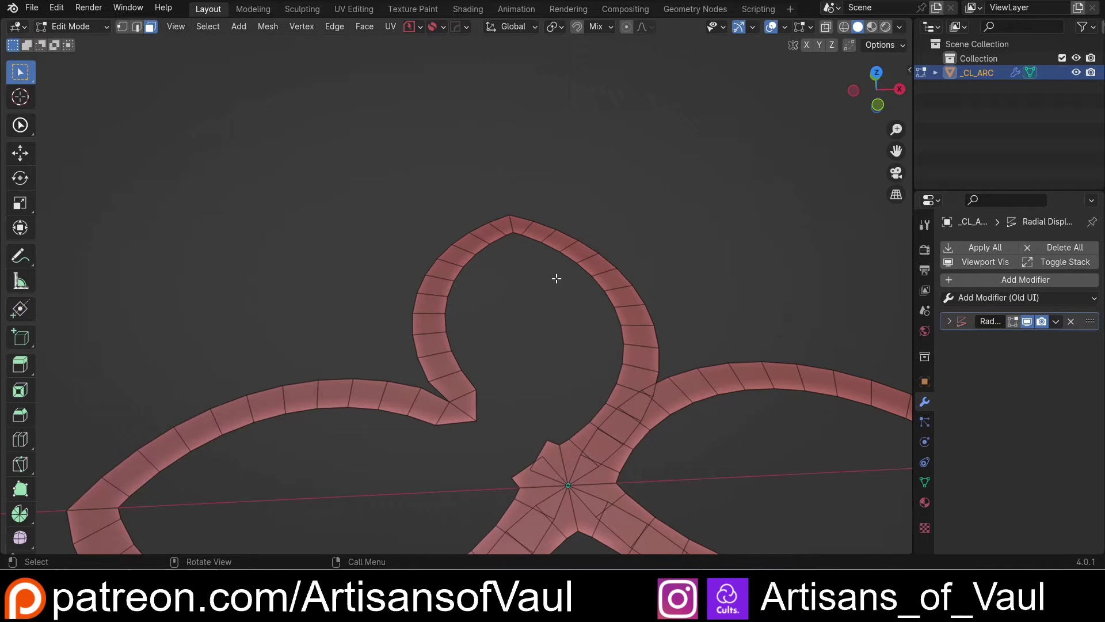
{"action": "middle_click_drag", "start_coordinate": [555, 277], "coordinate": [463, 262]}
{"action": "scroll", "coordinate": [463, 262], "scroll_direction": "down", "scroll_amount": 3}
{"action": "key", "text": "ctrl+Tab"}
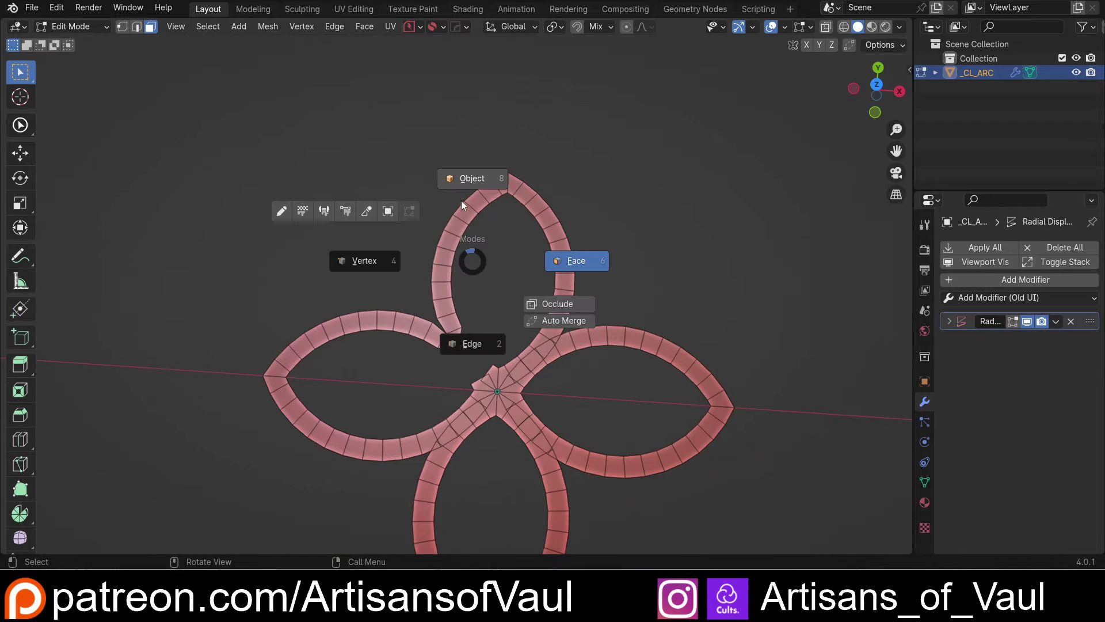
{"action": "left_click", "coordinate": [462, 195]}
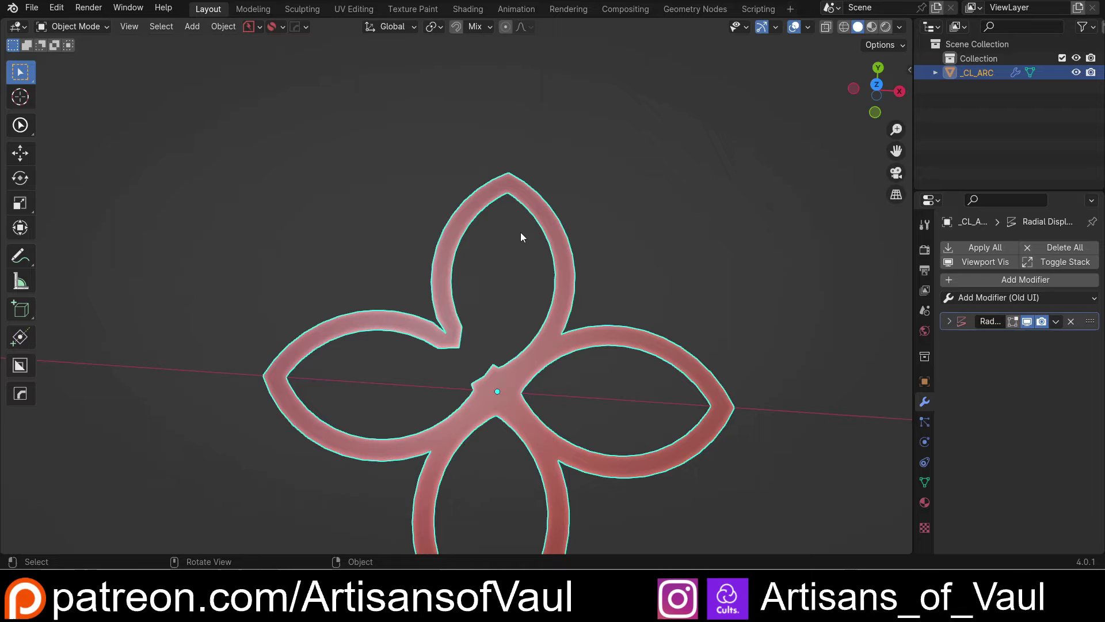
{"action": "scroll", "coordinate": [451, 326], "scroll_direction": "up", "scroll_amount": 4}
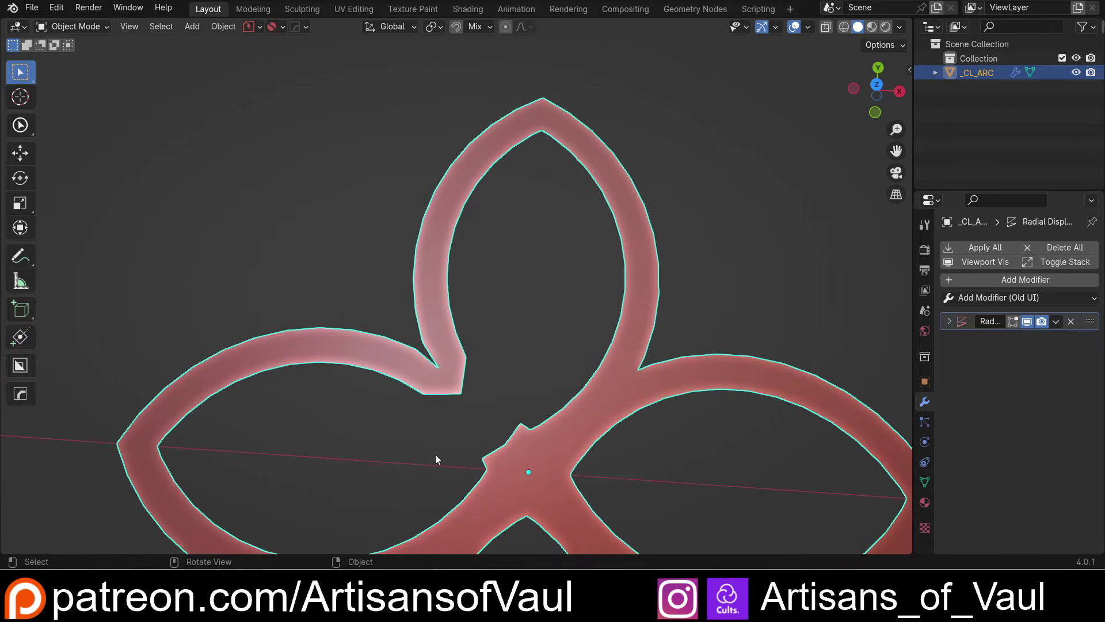
{"action": "scroll", "coordinate": [531, 389], "scroll_direction": "down", "scroll_amount": 4}
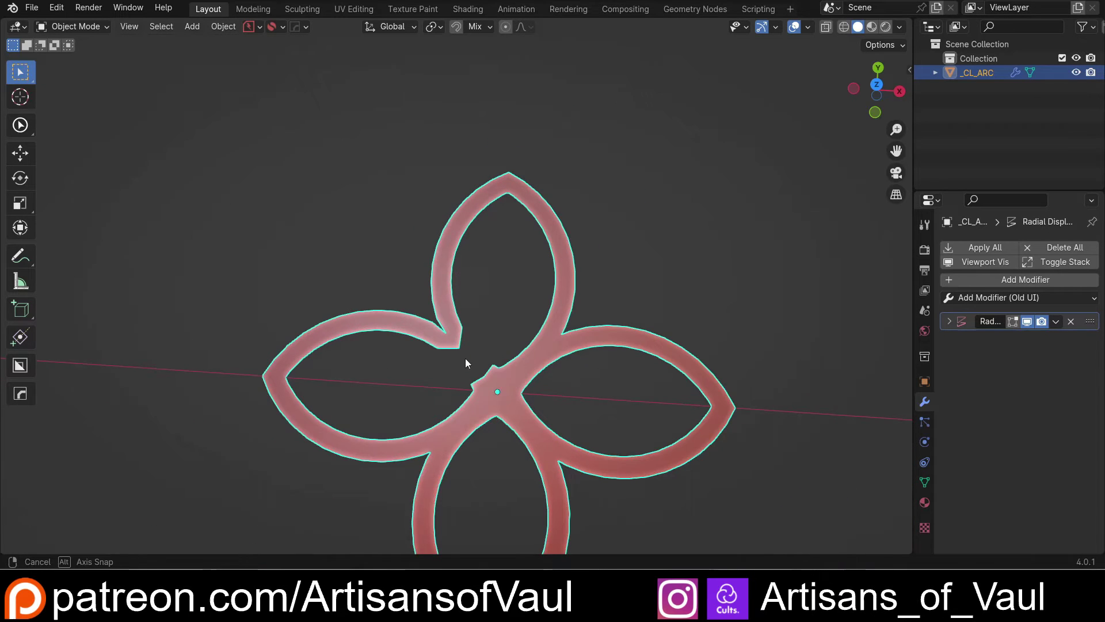
{"action": "scroll", "coordinate": [551, 372], "scroll_direction": "down", "scroll_amount": 3}
{"action": "middle_click_drag", "start_coordinate": [551, 372], "coordinate": [436, 329], "text": "shift"}
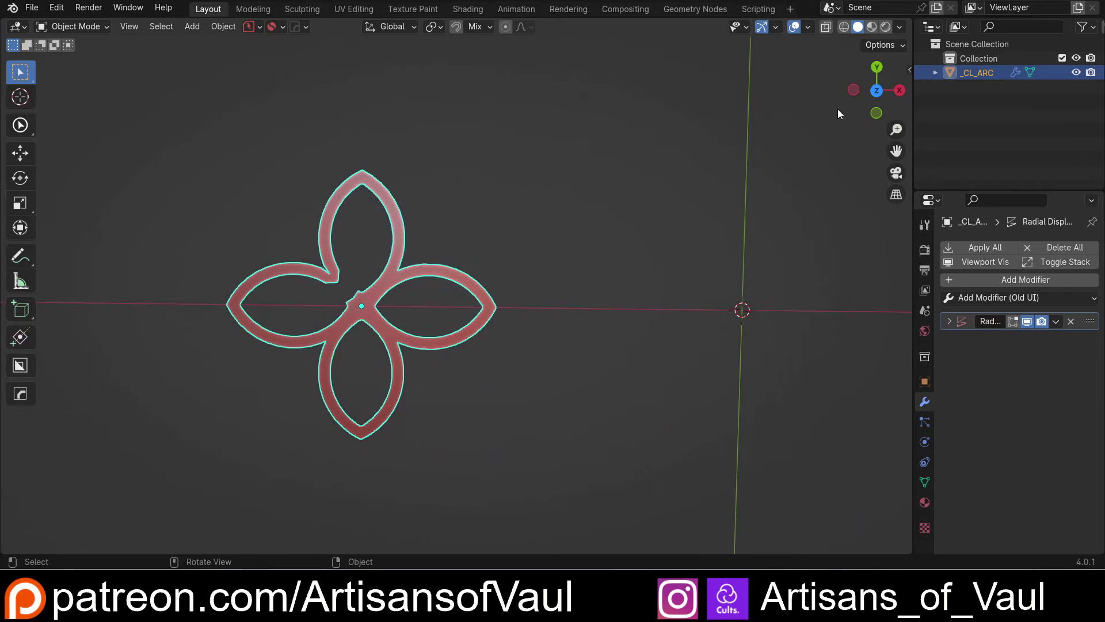
Step: In top view, draw an arc from the origin up the Y axis and symmetrize it into a closed petal outline
{"action": "left_click", "coordinate": [879, 92]}
{"action": "middle_click_drag", "start_coordinate": [652, 216], "coordinate": [415, 323], "text": "shift"}
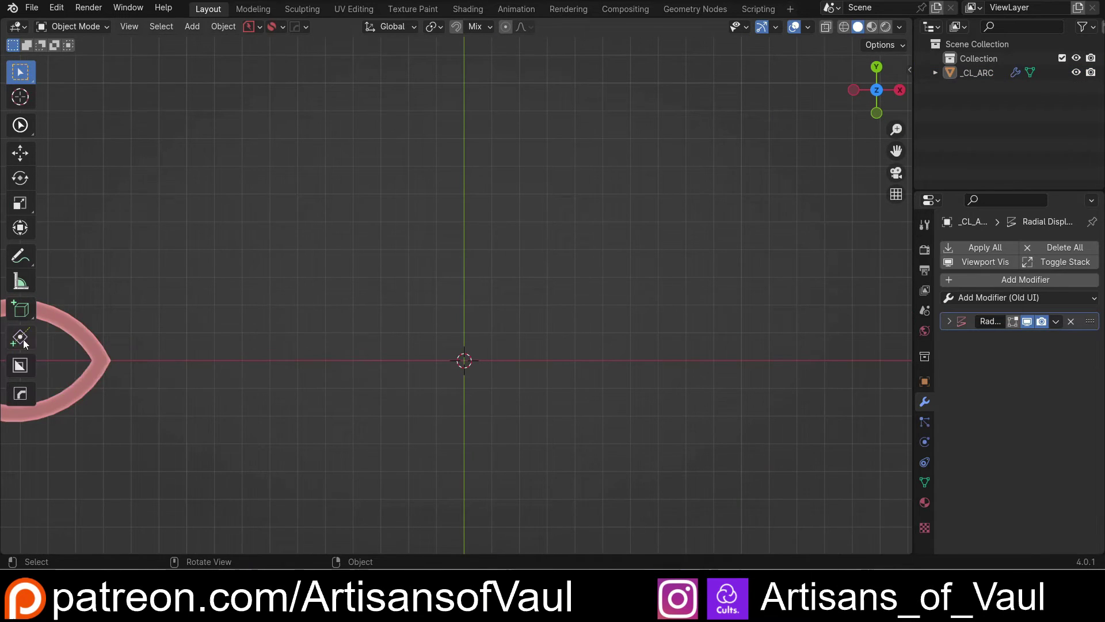
{"action": "left_click", "coordinate": [23, 340]}
{"action": "left_click", "coordinate": [464, 361]}
{"action": "left_click", "coordinate": [464, 166]}
{"action": "left_click", "coordinate": [525, 245]}
{"action": "key", "text": "Escape"}
{"action": "key", "text": "alt+x"}
{"action": "scroll", "coordinate": [394, 304], "scroll_direction": "down", "scroll_amount": 3}
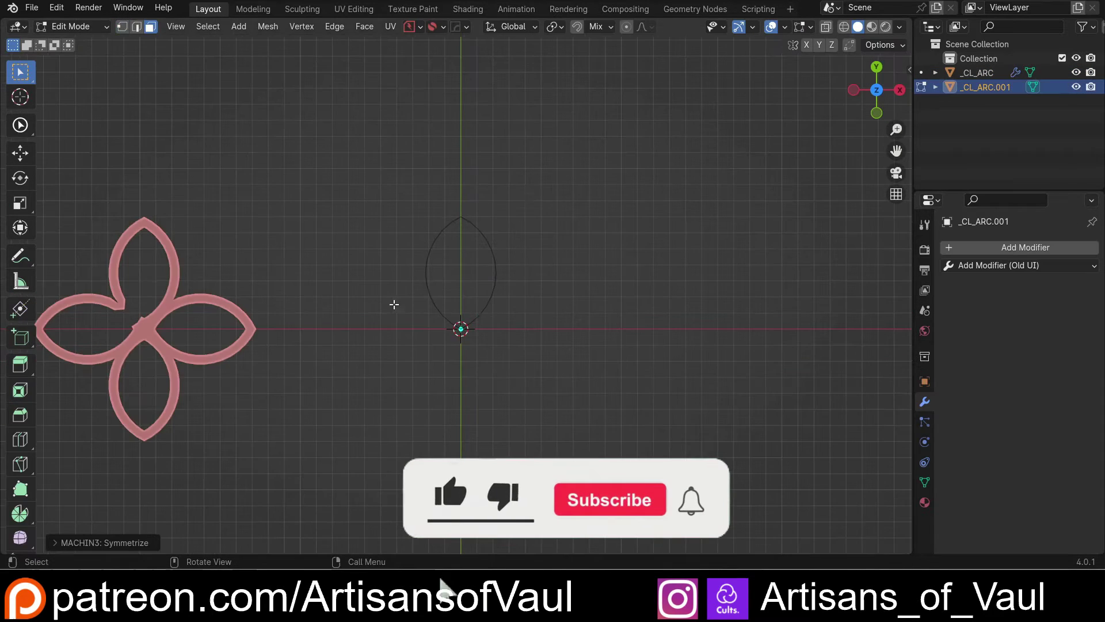
Step: Fill the new petal outline with a face, return to Object Mode and deselect the petal
{"action": "scroll", "coordinate": [394, 304], "scroll_direction": "up", "scroll_amount": 2}
{"action": "key", "text": "a"}
{"action": "key", "text": "f"}
{"action": "key", "text": "Tab"}
{"action": "scroll", "coordinate": [402, 223], "scroll_direction": "down", "scroll_amount": 2}
{"action": "left_click", "coordinate": [402, 222]}
{"action": "scroll", "coordinate": [403, 222], "scroll_direction": "up", "scroll_amount": 3}
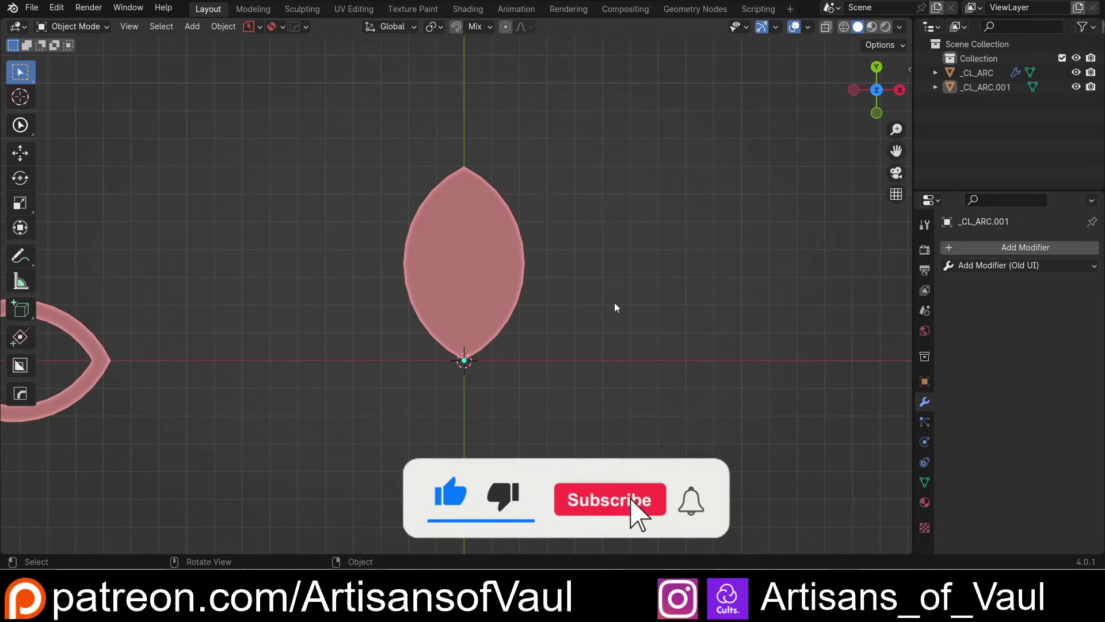
Step: Add a Plain Axes empty at the world origin, at the base of the new petal
{"action": "scroll", "coordinate": [608, 320], "scroll_direction": "up", "scroll_amount": 2}
{"action": "key", "text": "shift+a"}
{"action": "mouse_move", "coordinate": [592, 300]}
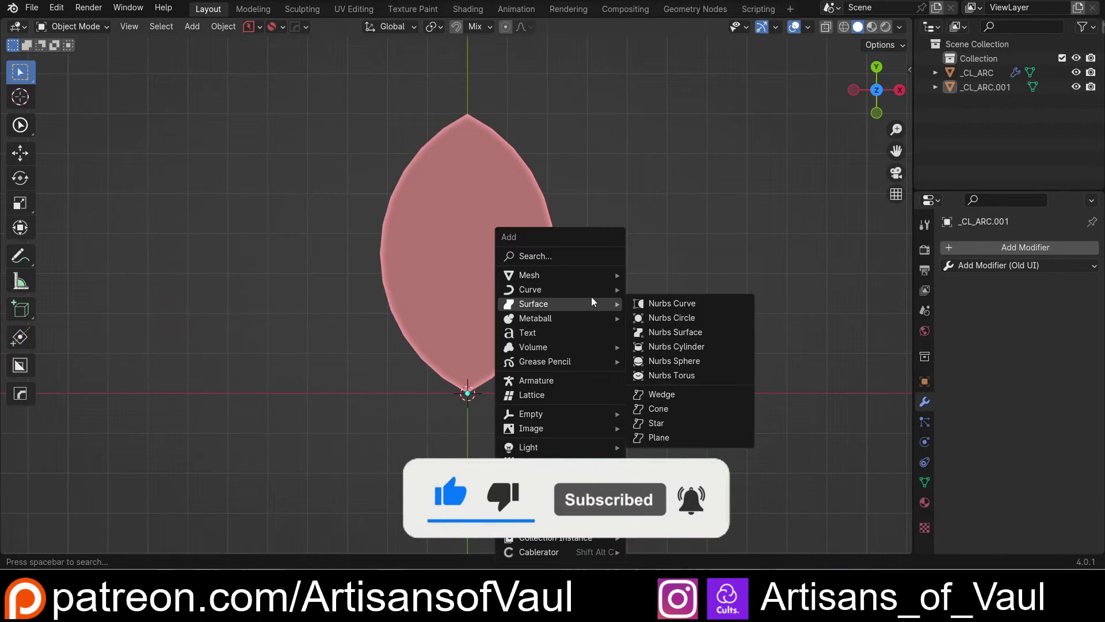
{"action": "mouse_move", "coordinate": [569, 412]}
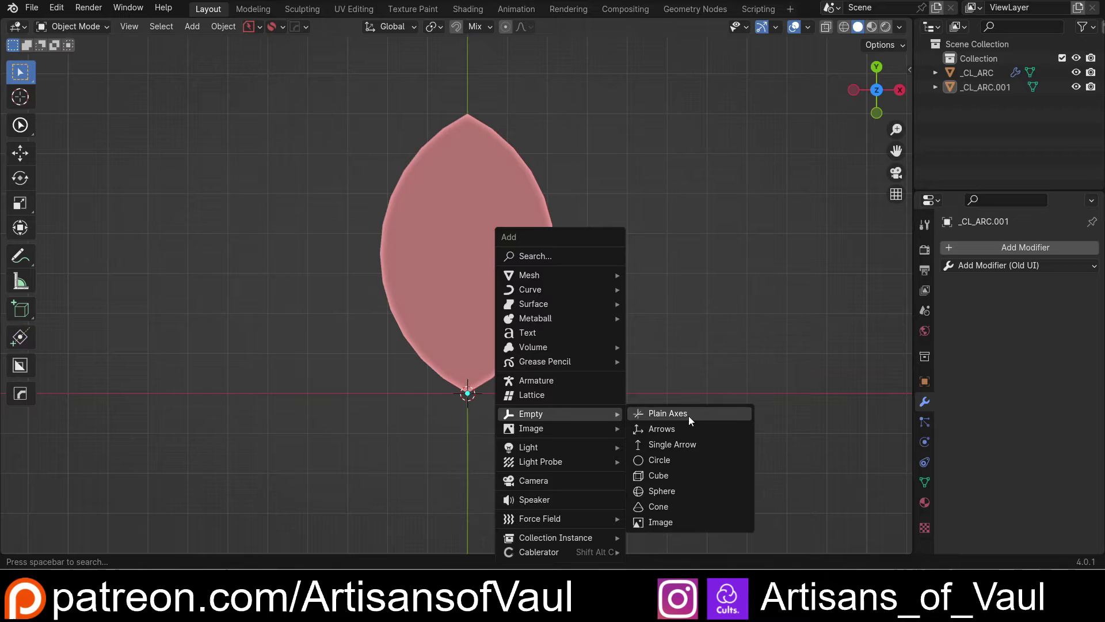
{"action": "left_click", "coordinate": [668, 413]}
{"action": "left_click", "coordinate": [553, 391]}
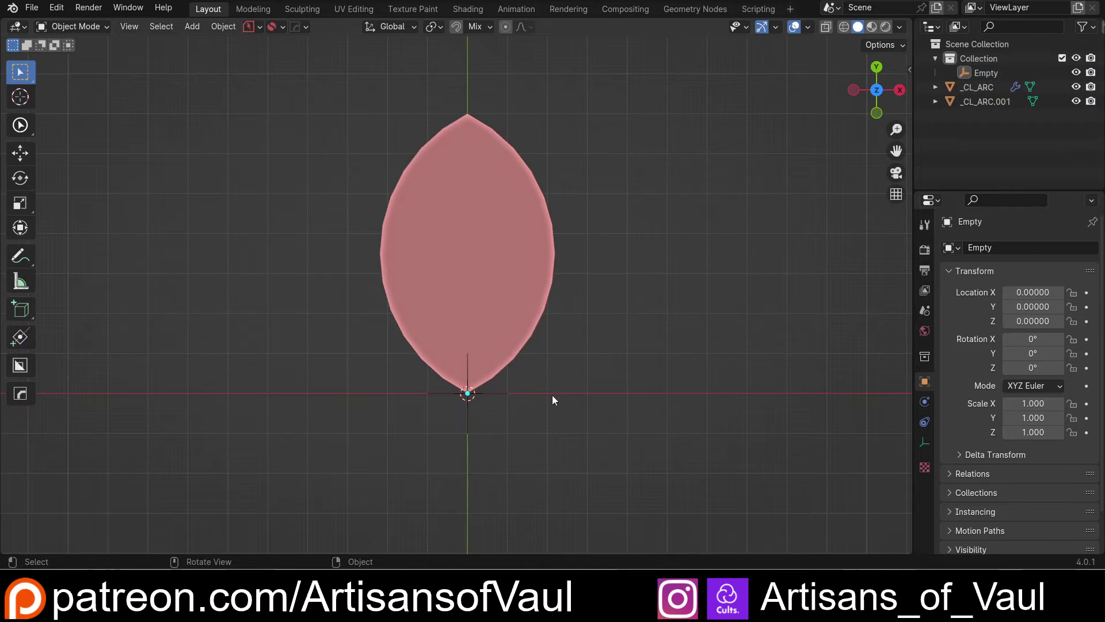
Step: Add a Mirror modifier to the new petal and mirror it only on the Y axis
{"action": "left_click", "coordinate": [512, 308]}
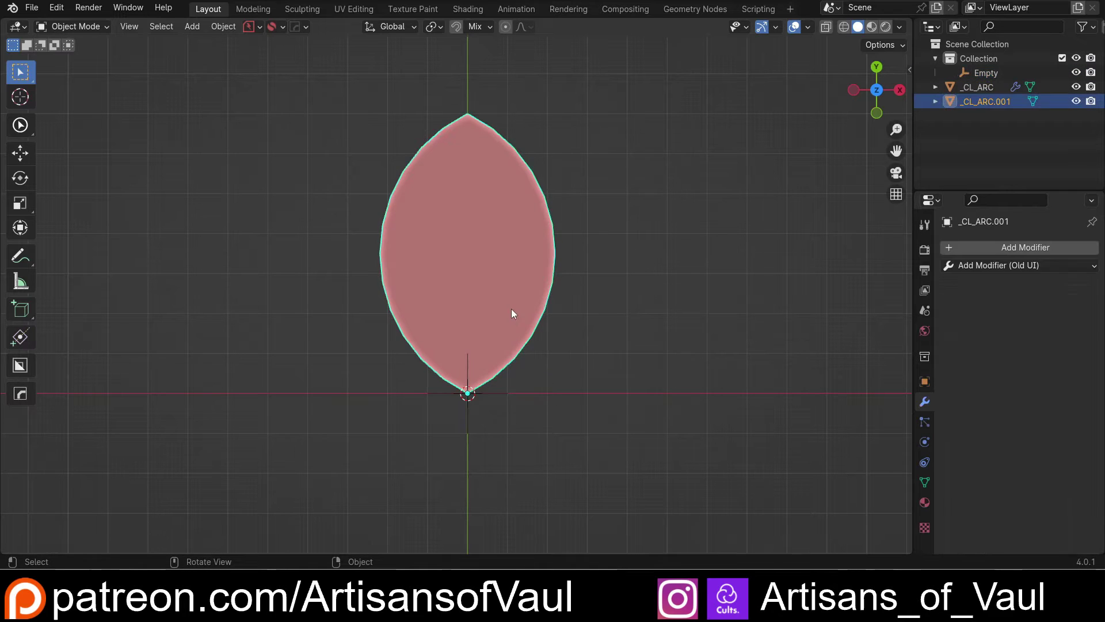
{"action": "left_click", "coordinate": [975, 268]}
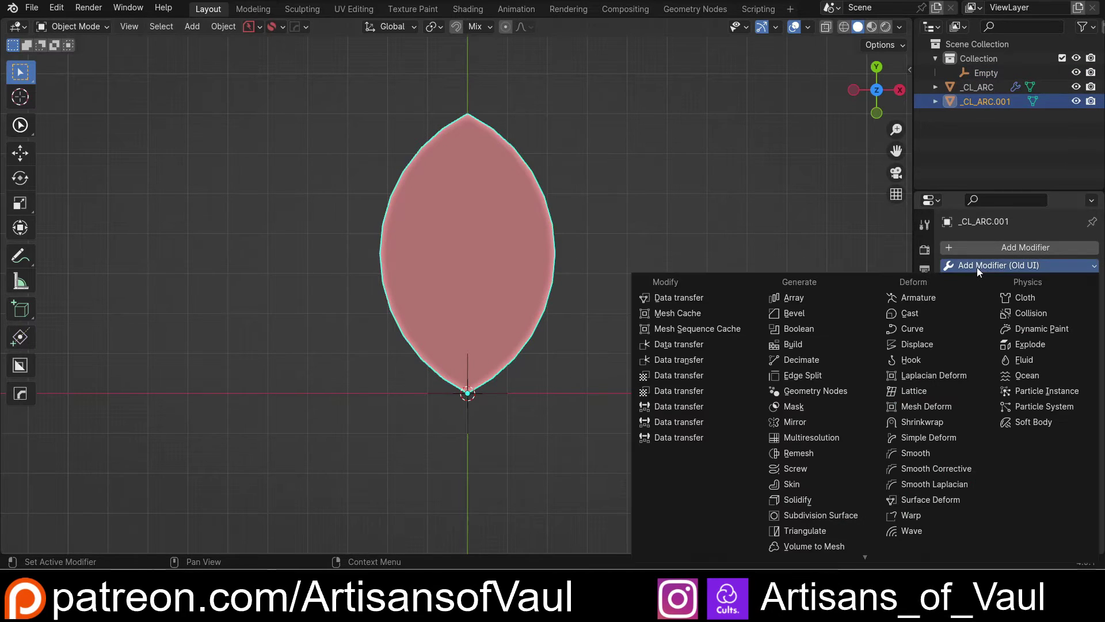
{"action": "left_click", "coordinate": [810, 423]}
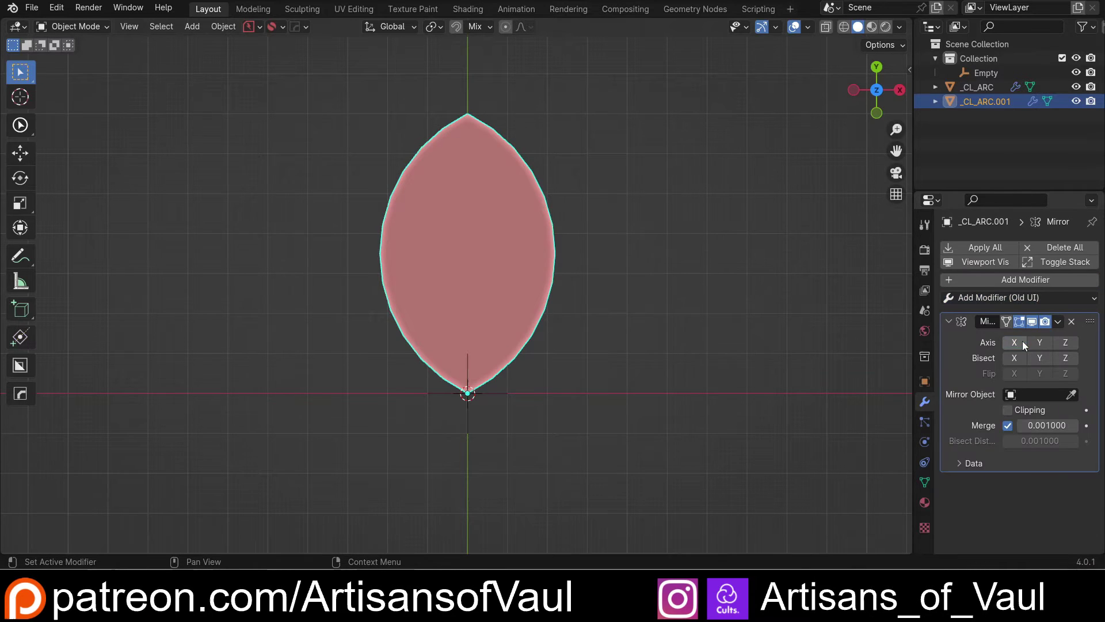
{"action": "left_click", "coordinate": [1040, 342]}
{"action": "key", "text": "KP_Decimal"}
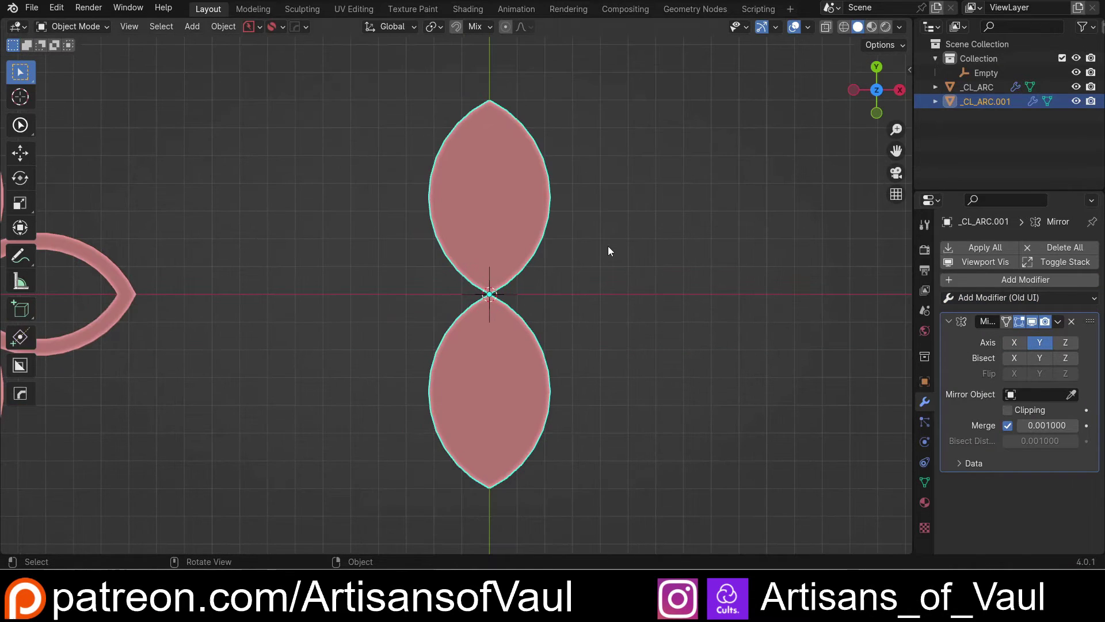
{"action": "key", "text": "g"}
{"action": "key", "text": "y"}
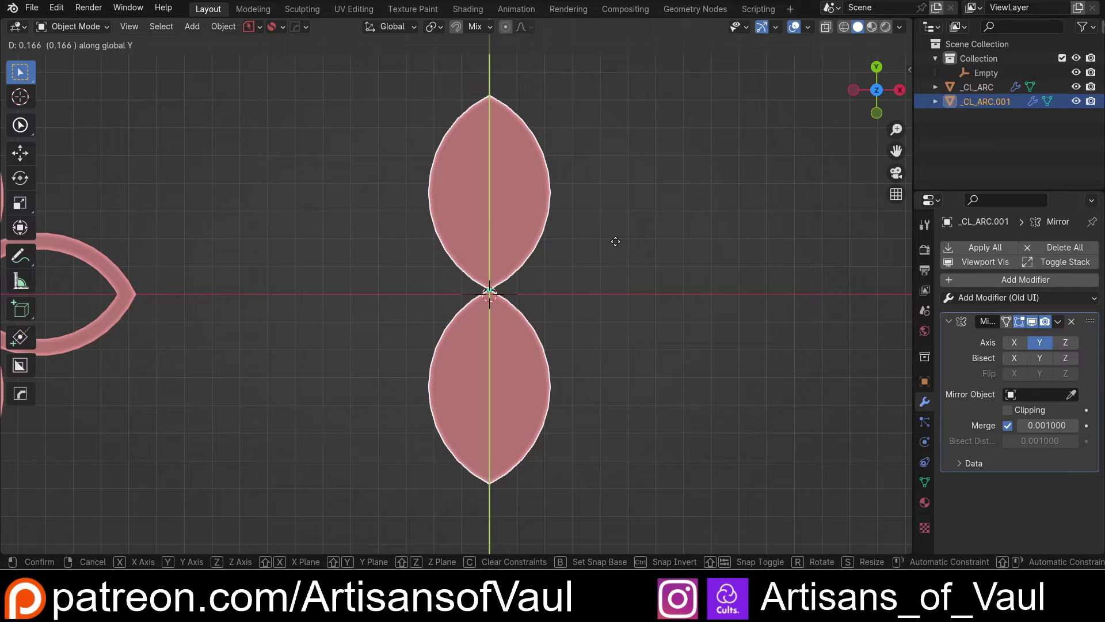
{"action": "right_click", "coordinate": [615, 241]}
{"action": "key", "text": "Tab"}
{"action": "left_click", "coordinate": [371, 238]}
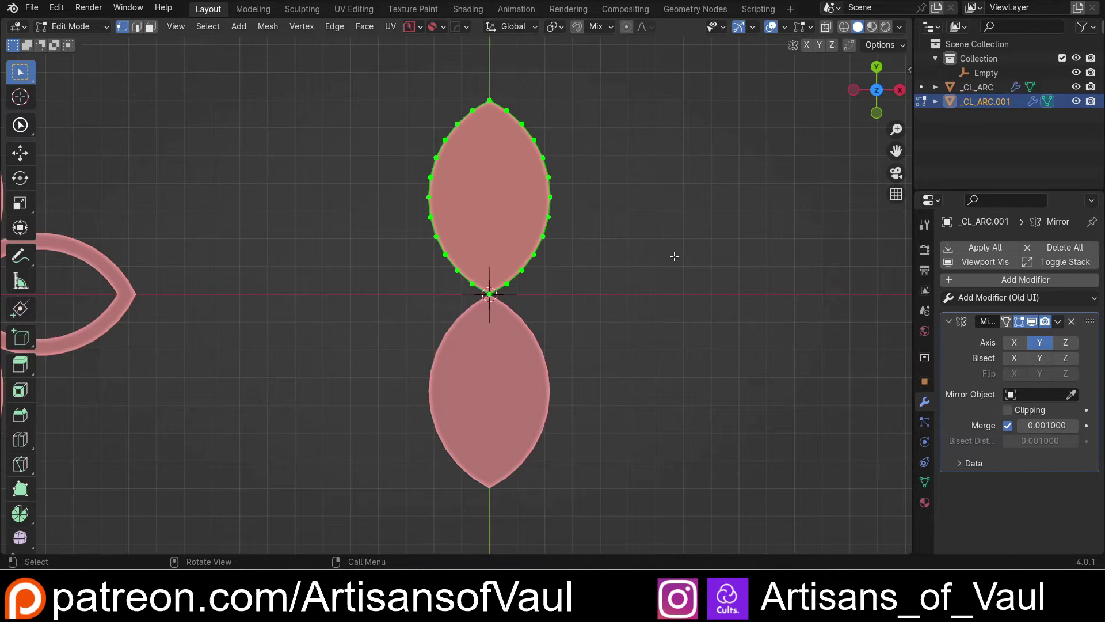
{"action": "key", "text": "g"}
{"action": "key", "text": "y"}
{"action": "key", "text": "Escape"}
{"action": "key", "text": "Tab"}
{"action": "left_click", "coordinate": [531, 202]}
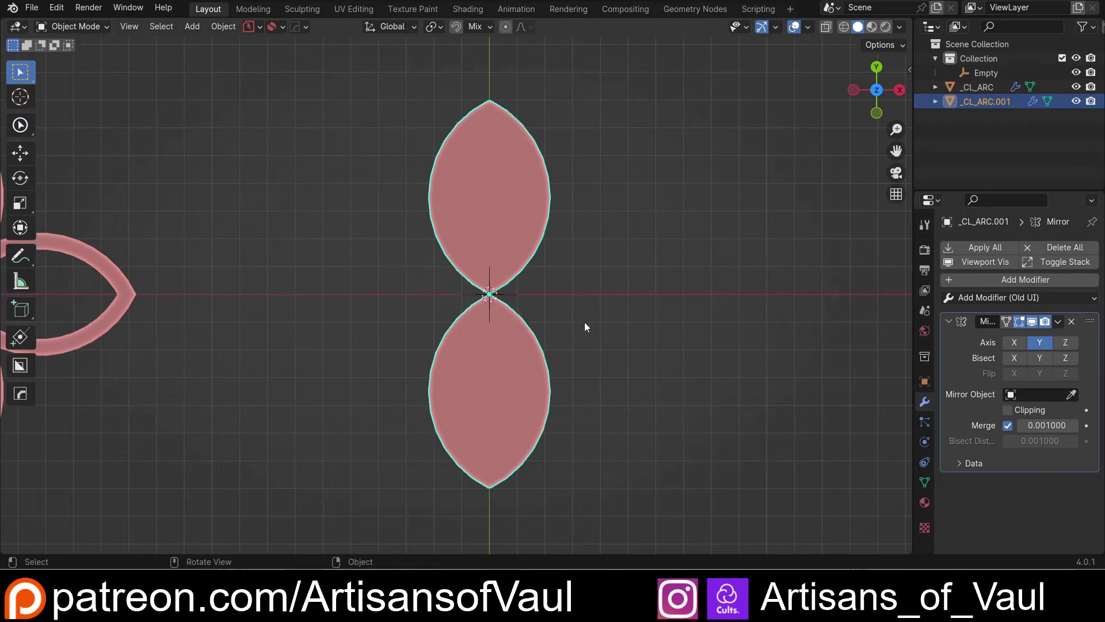
Step: Set the empty at the origin as the mirror object of the petal's Mirror modifier
{"action": "scroll", "coordinate": [566, 314], "scroll_direction": "up", "scroll_amount": 4}
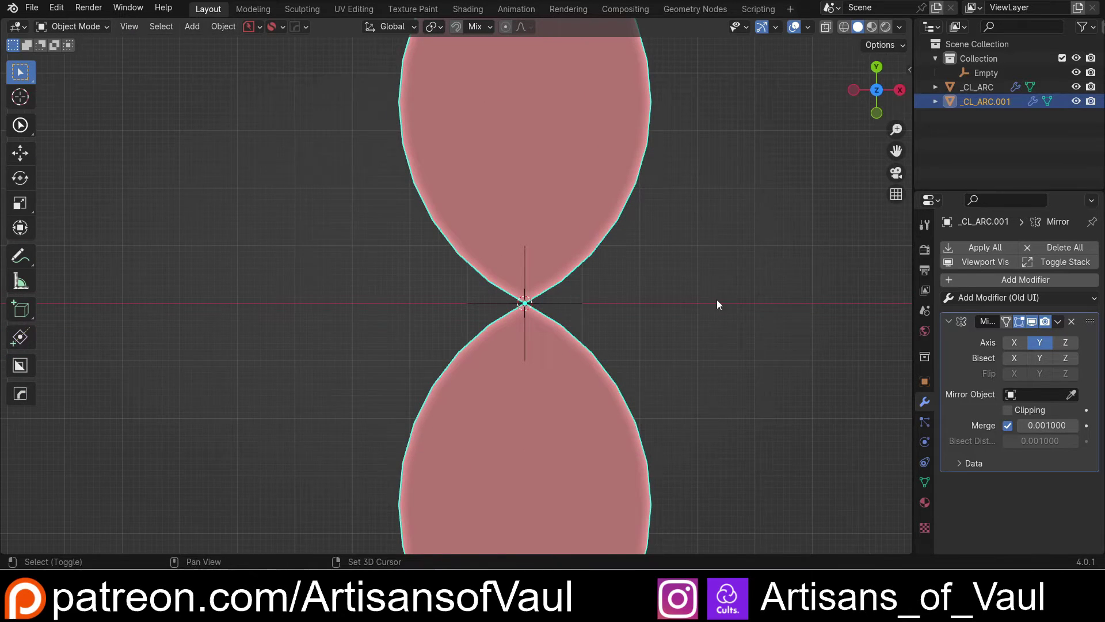
{"action": "middle_click_drag", "start_coordinate": [717, 301], "coordinate": [651, 302], "text": "shift"}
{"action": "left_click", "coordinate": [1072, 395]}
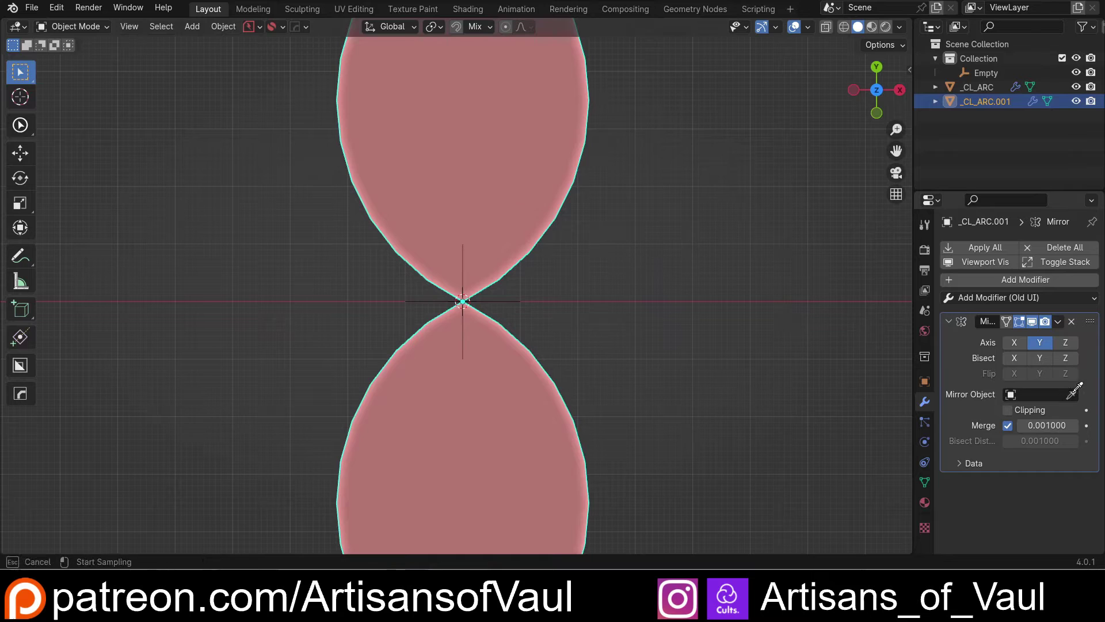
{"action": "left_click", "coordinate": [516, 298]}
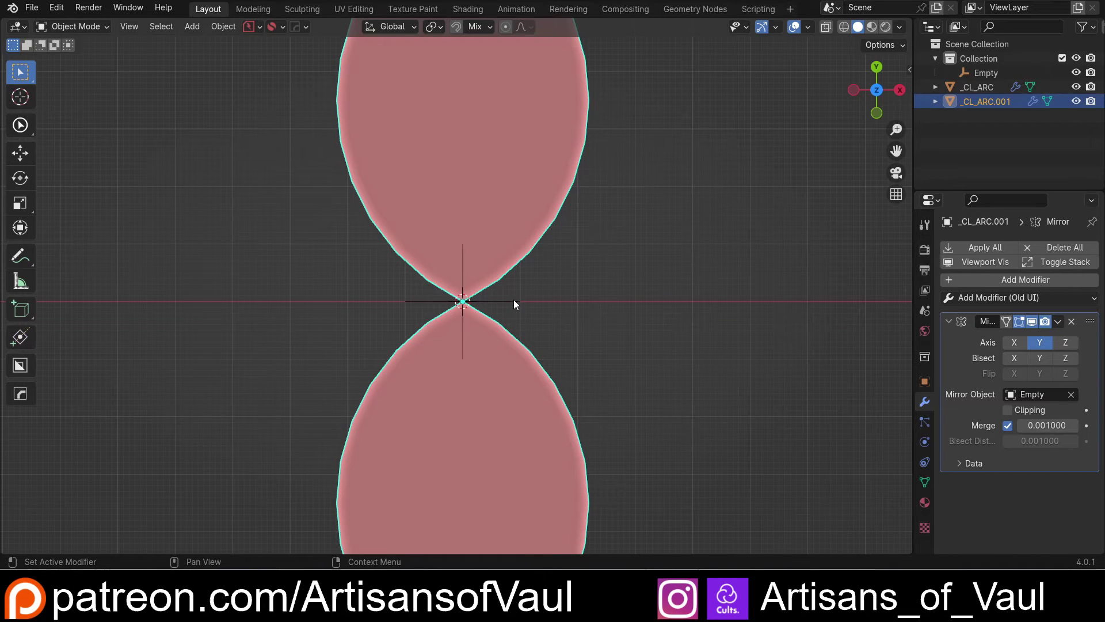
Step: Rotate the empty at the petal's base by 45° in top view
{"action": "left_click", "coordinate": [494, 301]}
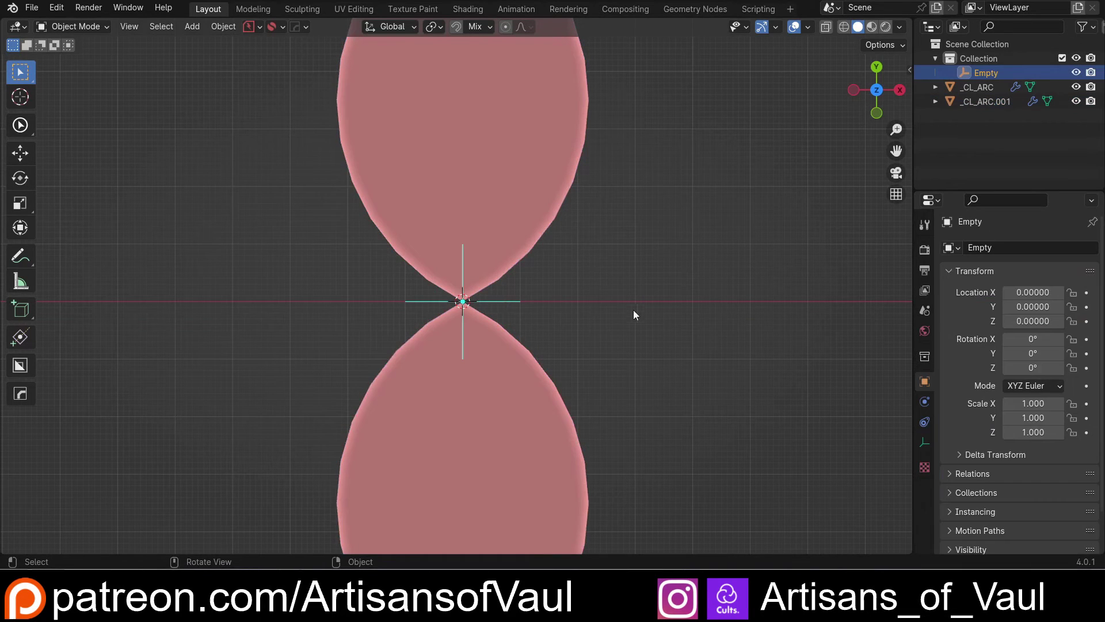
{"action": "key", "text": "g"}
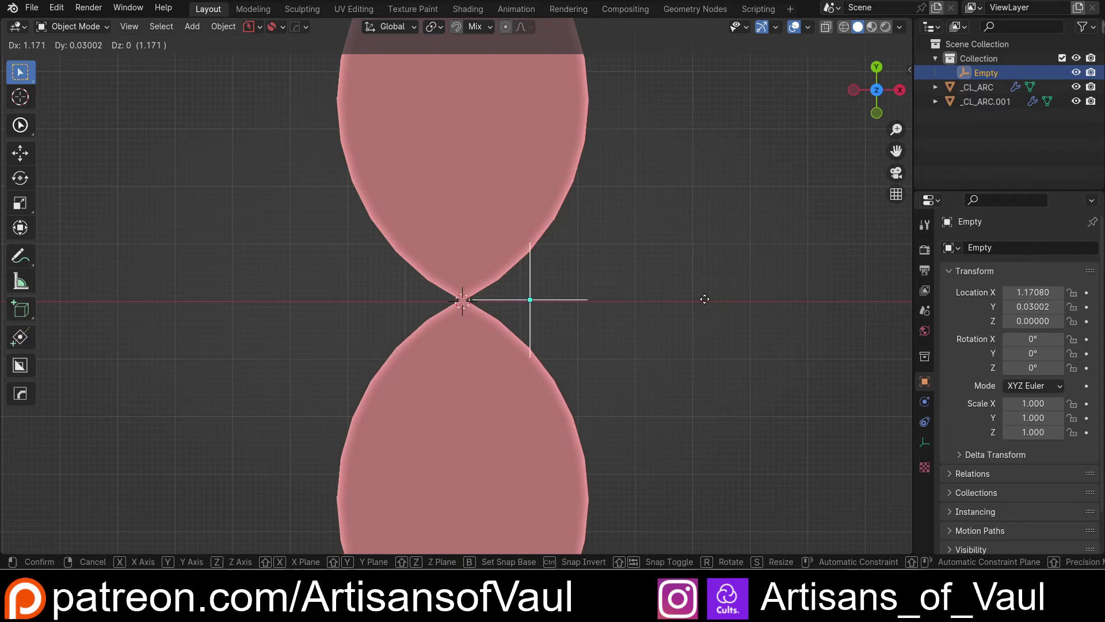
{"action": "right_click", "coordinate": [690, 312]}
{"action": "scroll", "coordinate": [610, 289], "scroll_direction": "down", "scroll_amount": 3}
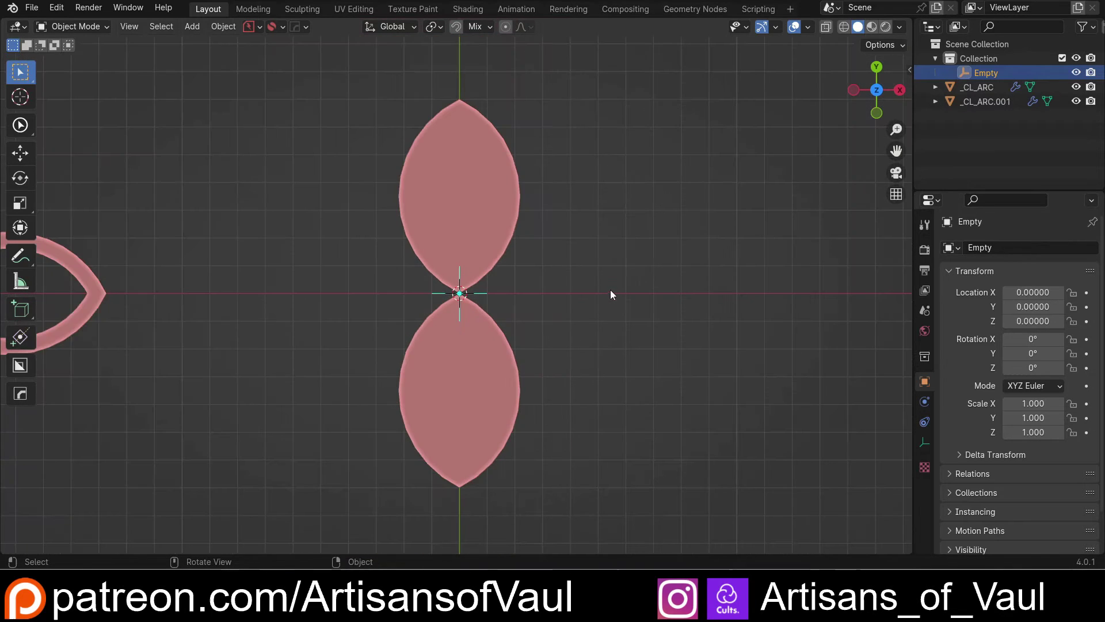
{"action": "middle_click_drag", "start_coordinate": [581, 259], "coordinate": [612, 268], "text": "shift"}
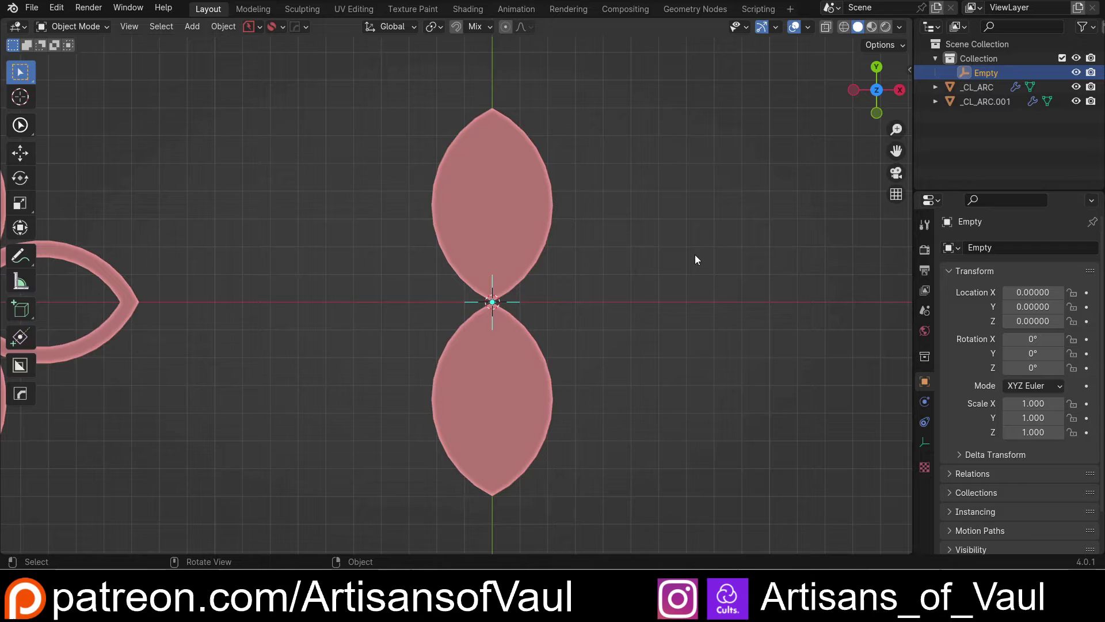
{"action": "key", "text": "r"}
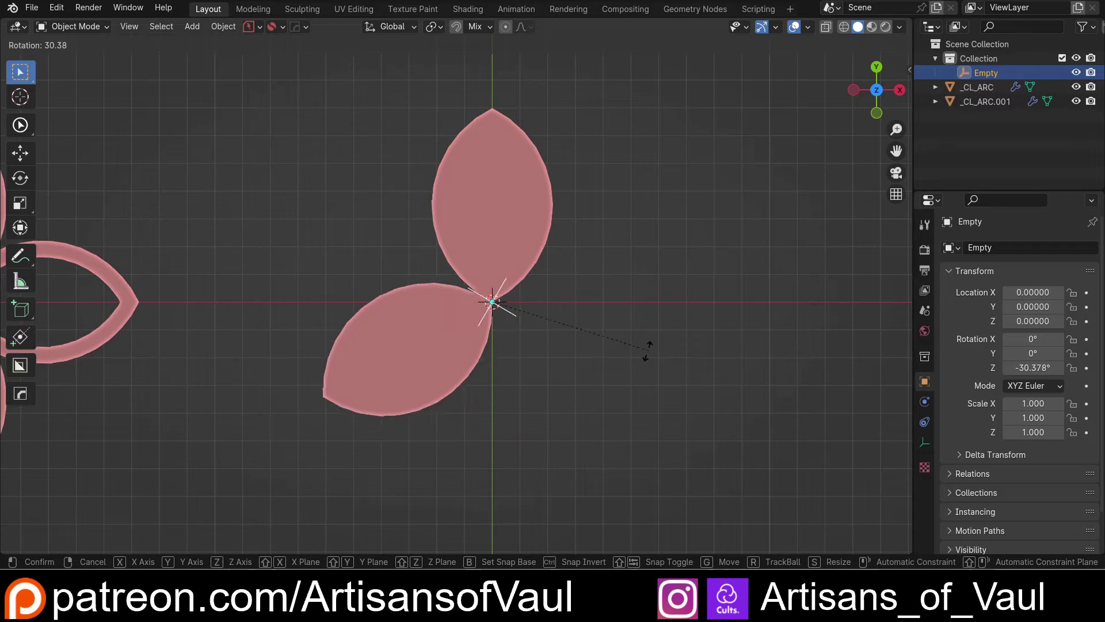
{"action": "type", "text": "45"}
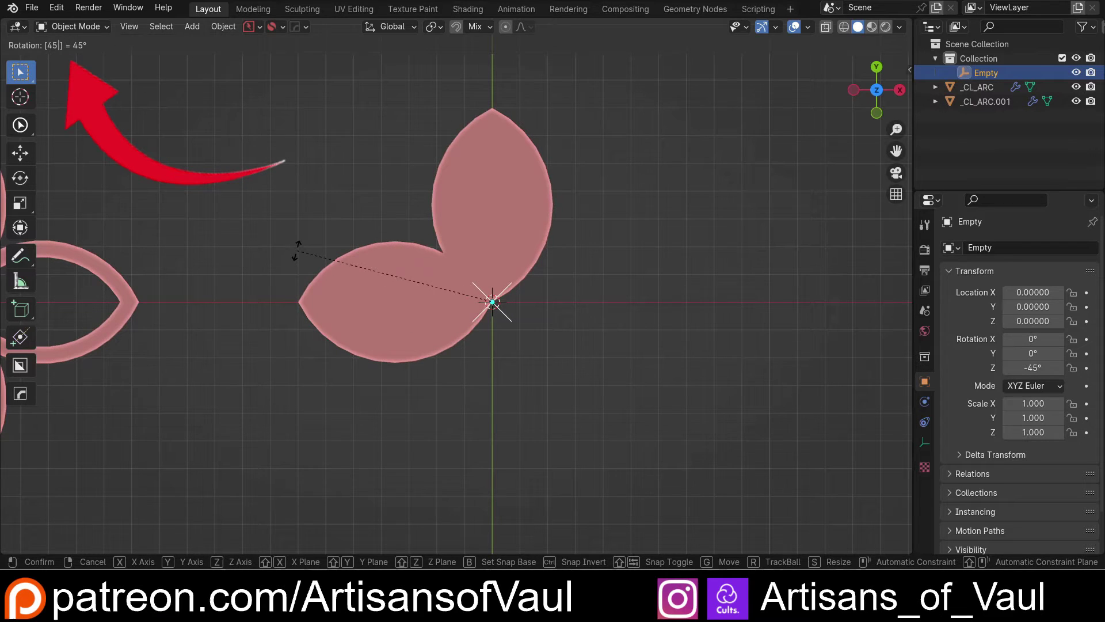
{"action": "key", "text": "Return"}
{"action": "scroll", "coordinate": [529, 288], "scroll_direction": "up", "scroll_amount": 3}
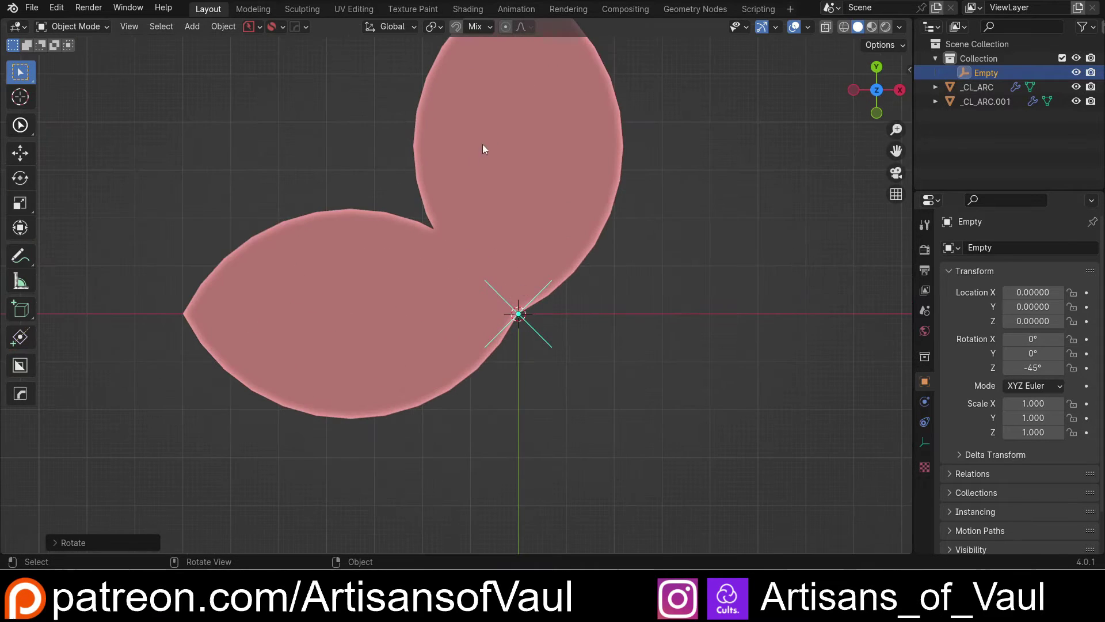
{"action": "scroll", "coordinate": [483, 149], "scroll_direction": "down", "scroll_amount": 2}
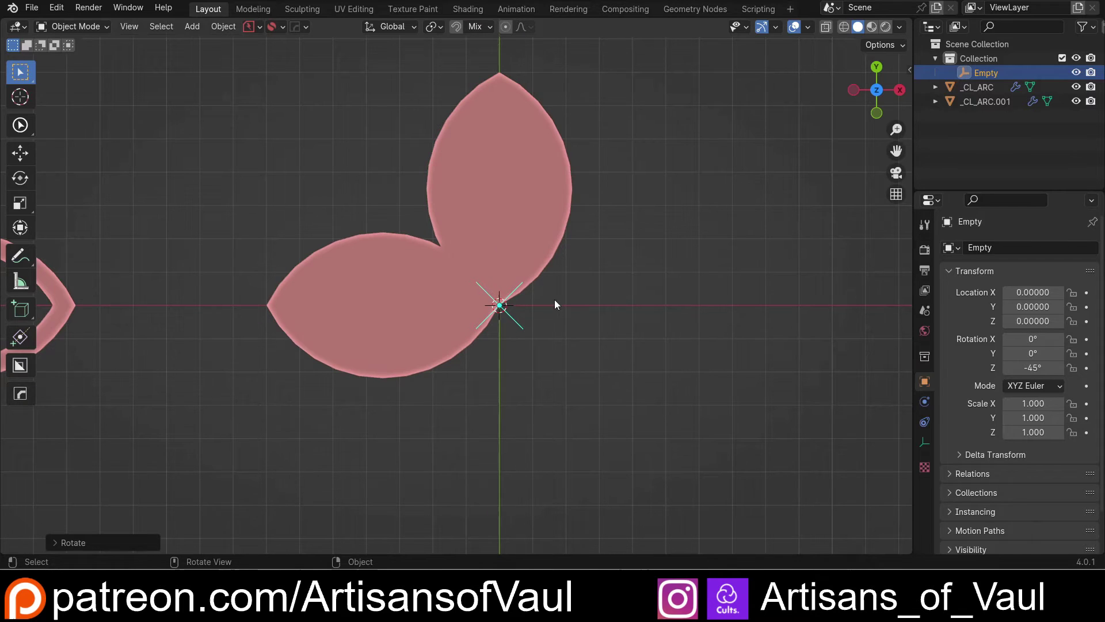
Step: Add the X axis to the petal's Mirror modifier to form a four-petal flower, and deselect the flower
{"action": "left_click", "coordinate": [531, 268]}
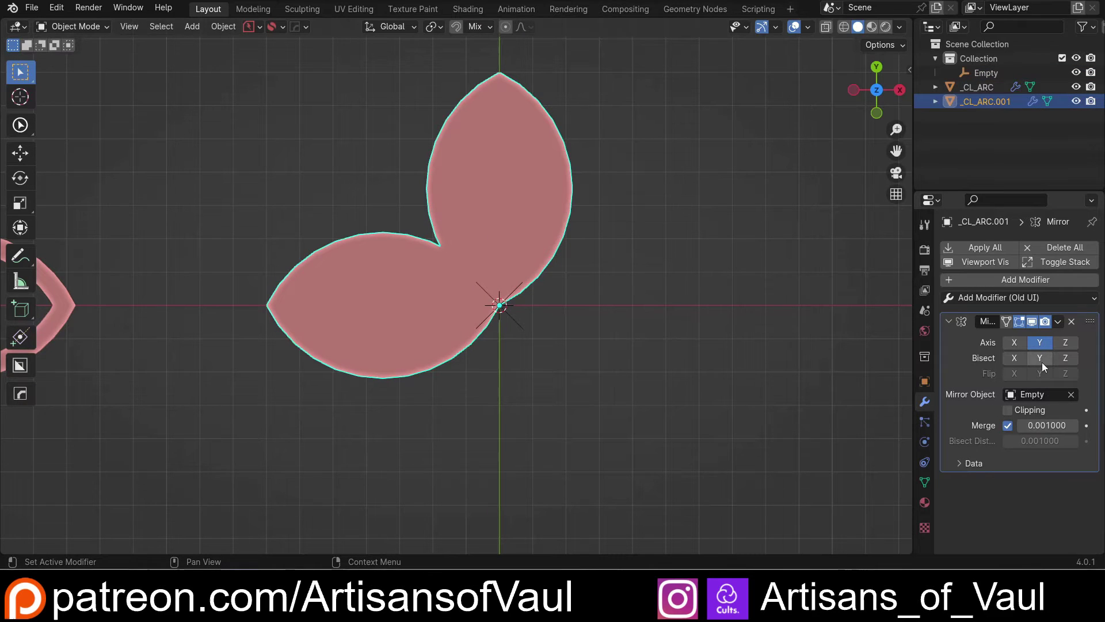
{"action": "left_click", "coordinate": [1020, 345]}
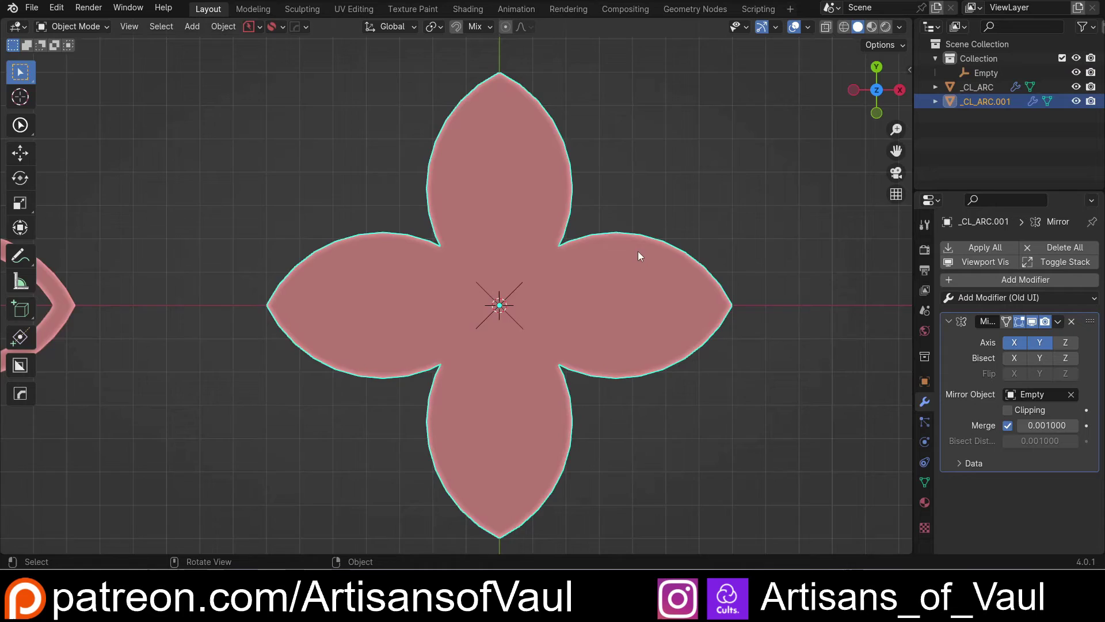
{"action": "scroll", "coordinate": [527, 241], "scroll_direction": "down", "scroll_amount": 5}
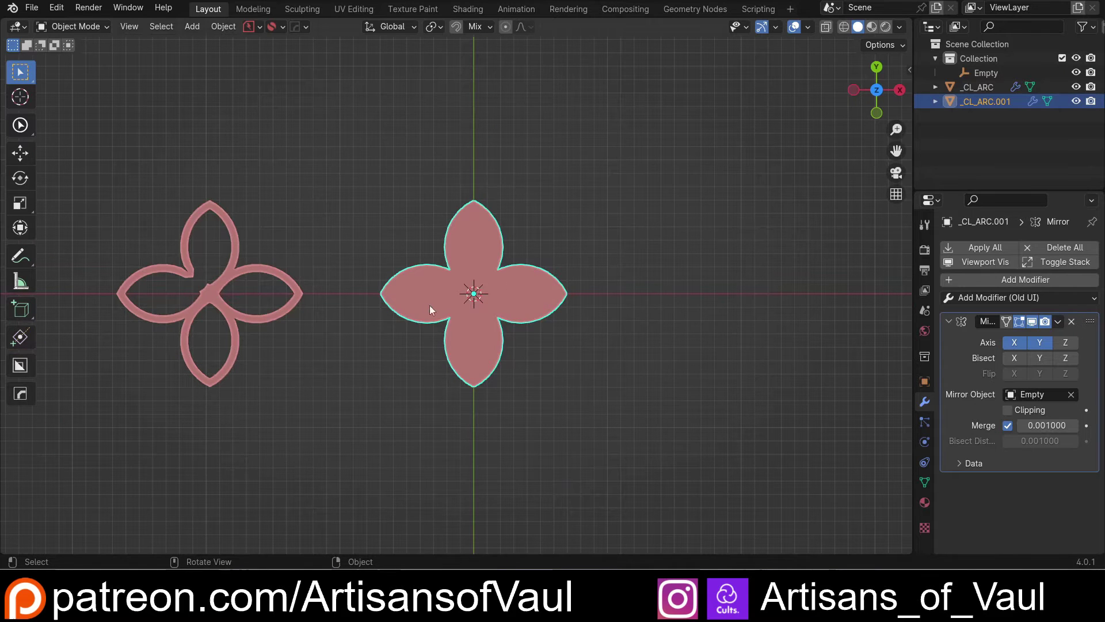
{"action": "left_click", "coordinate": [610, 358]}
Step: Examine the filled four-petal flower around its centre and compare it with the earlier outlined flower
{"action": "scroll", "coordinate": [195, 259], "scroll_direction": "up", "scroll_amount": 2}
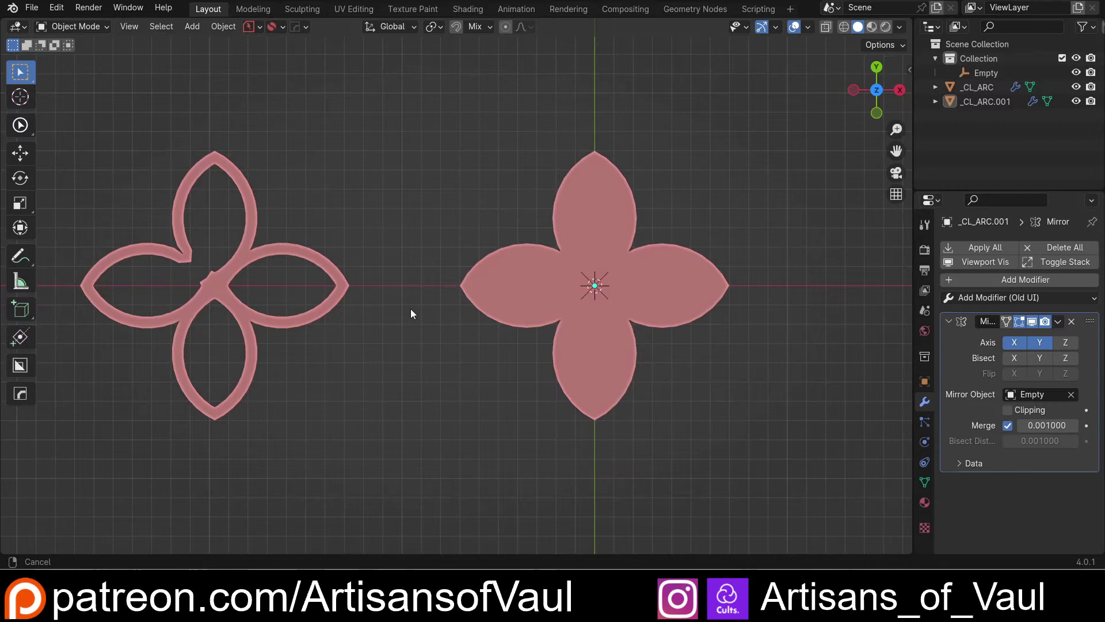
{"action": "middle_click_drag", "start_coordinate": [410, 308], "coordinate": [311, 336], "text": "shift"}
{"action": "scroll", "coordinate": [352, 333], "scroll_direction": "up", "scroll_amount": 2}
{"action": "middle_click_drag", "start_coordinate": [396, 344], "coordinate": [374, 330], "text": "shift"}
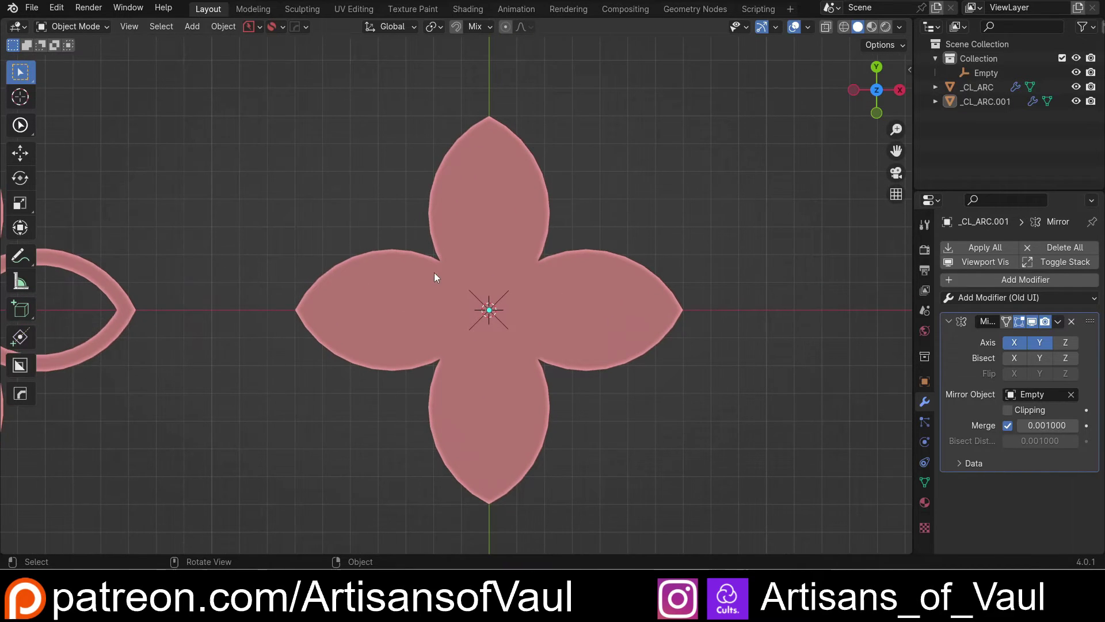
{"action": "scroll", "coordinate": [432, 269], "scroll_direction": "up", "scroll_amount": 1}
{"action": "middle_click_drag", "start_coordinate": [441, 272], "coordinate": [444, 244], "text": "shift"}
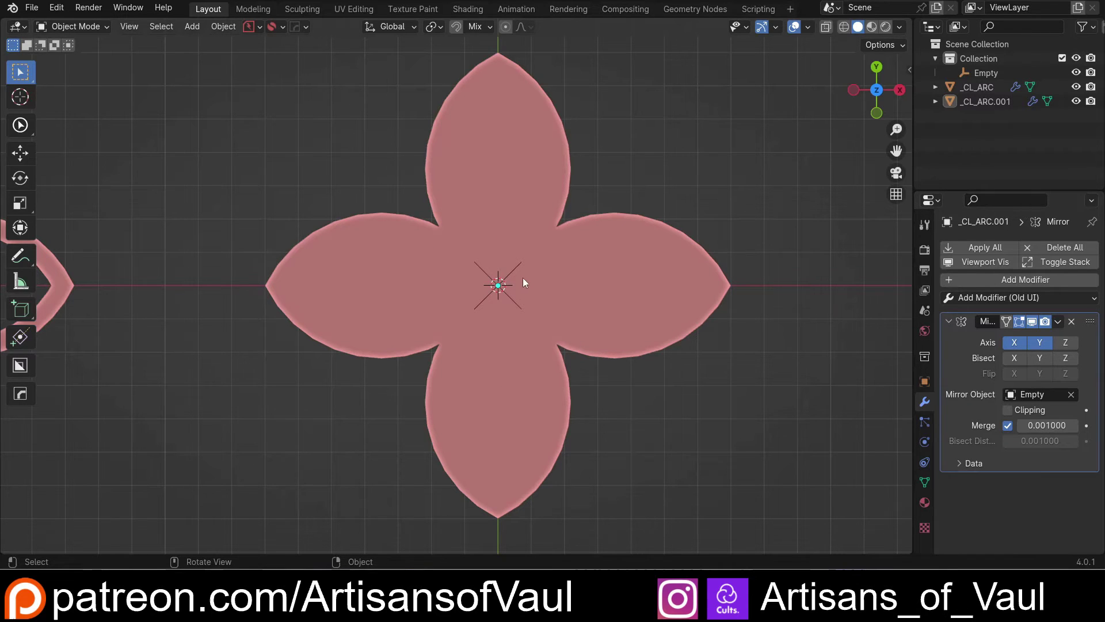
{"action": "scroll", "coordinate": [520, 279], "scroll_direction": "down", "scroll_amount": 1}
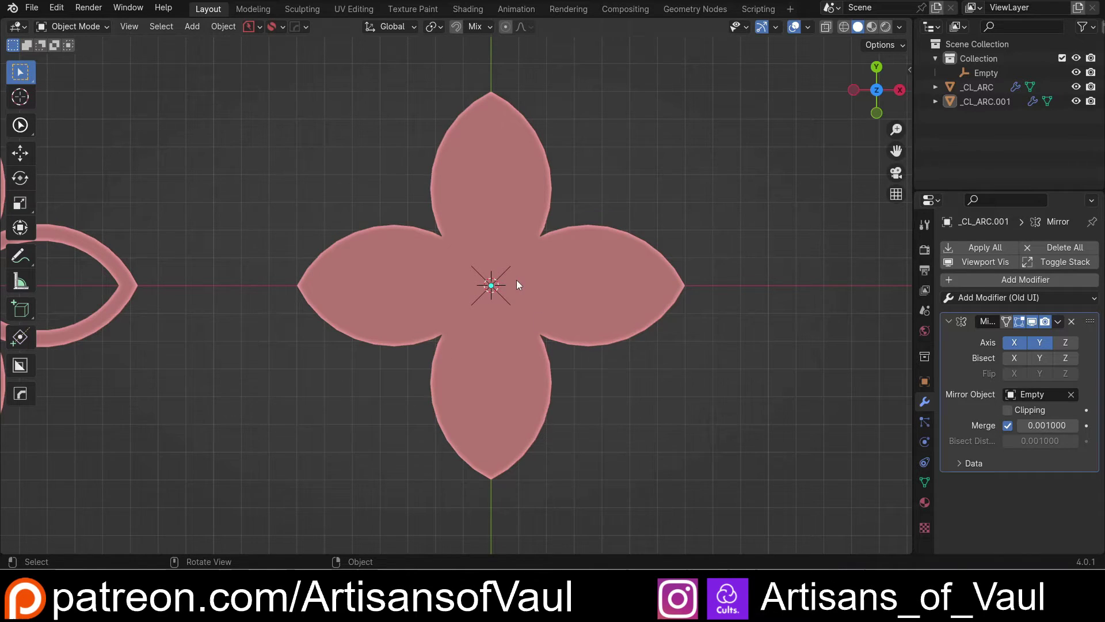
{"action": "scroll", "coordinate": [437, 233], "scroll_direction": "down", "scroll_amount": 2}
{"action": "middle_click_drag", "start_coordinate": [391, 229], "coordinate": [473, 250], "text": "shift"}
{"action": "middle_click_drag", "start_coordinate": [567, 254], "coordinate": [503, 255], "text": "shift"}
{"action": "scroll", "coordinate": [513, 268], "scroll_direction": "up", "scroll_amount": 3}
{"action": "left_click", "coordinate": [535, 219]}
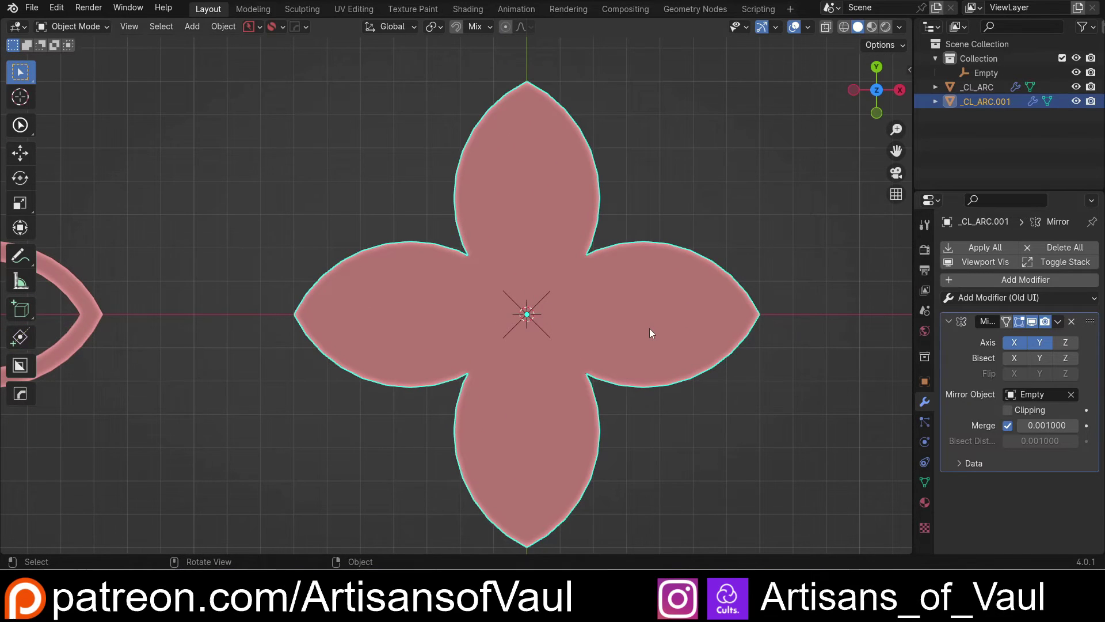
{"action": "scroll", "coordinate": [649, 328], "scroll_direction": "down", "scroll_amount": 1}
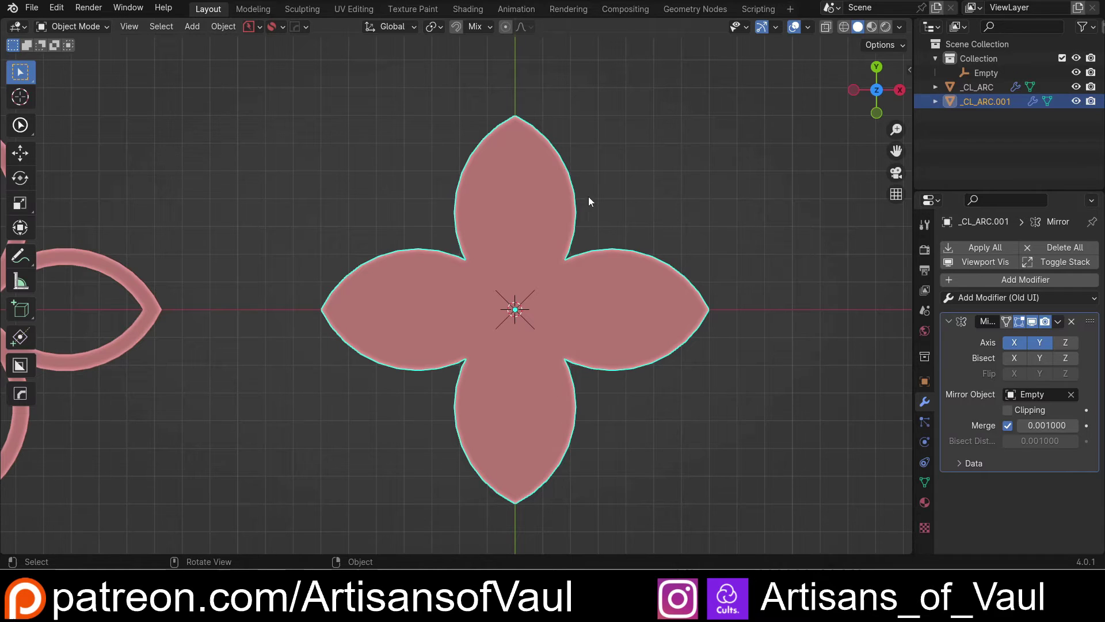
{"action": "scroll", "coordinate": [449, 248], "scroll_direction": "down", "scroll_amount": 1}
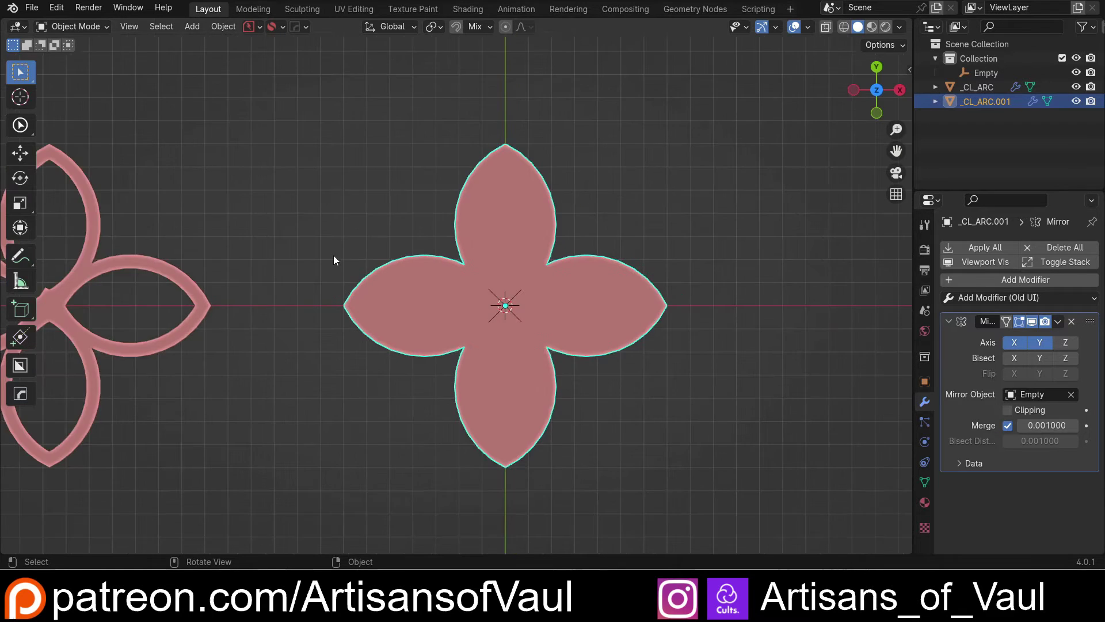
Step: Inspect the mesh of the earlier outlined flower around its centre in Edit Mode and return to Object Mode
{"action": "scroll", "coordinate": [333, 254], "scroll_direction": "down", "scroll_amount": 4, "text": "ctrl"}
{"action": "left_click", "coordinate": [256, 275]}
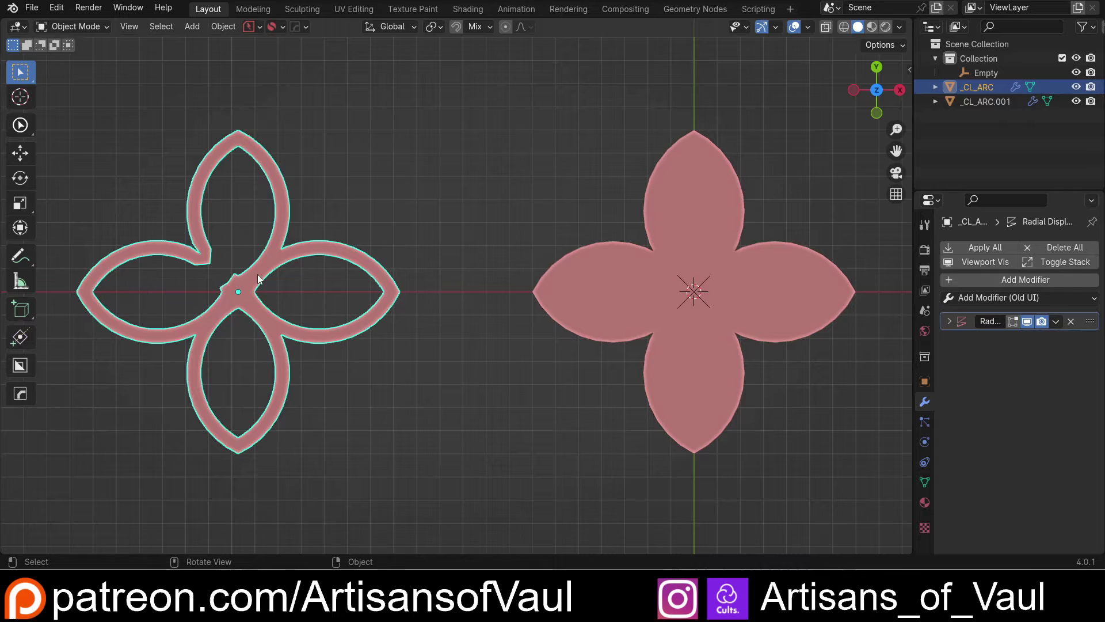
{"action": "key", "text": "Tab"}
{"action": "left_click", "coordinate": [189, 280]}
{"action": "middle_click_drag", "start_coordinate": [234, 261], "coordinate": [365, 255], "text": "shift"}
{"action": "scroll", "coordinate": [365, 254], "scroll_direction": "up", "scroll_amount": 4}
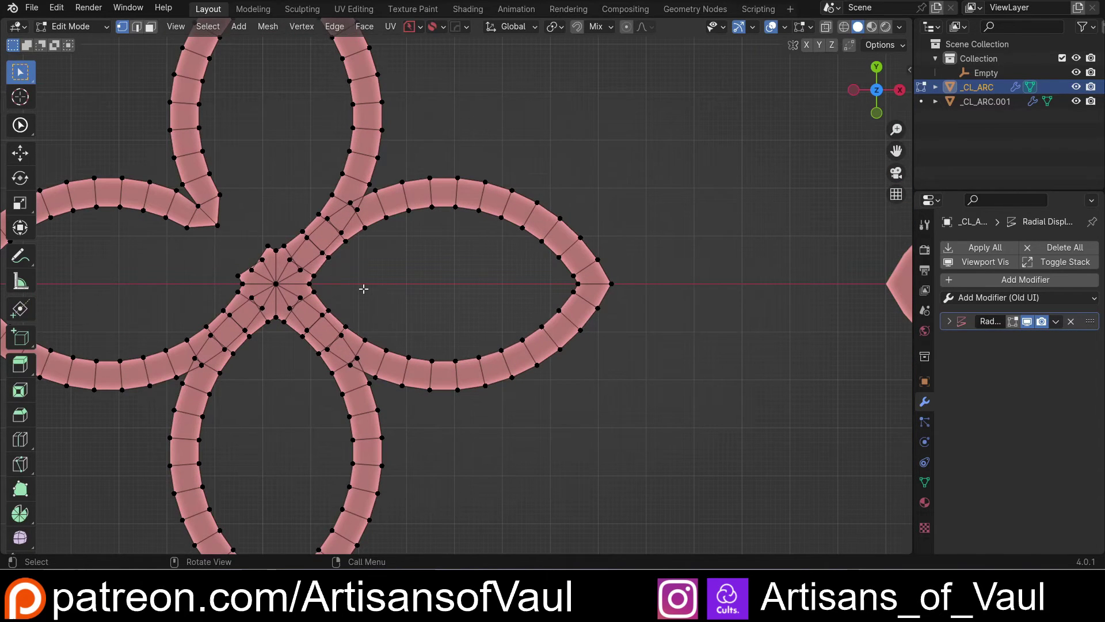
{"action": "key", "text": "ctrl+Tab"}
{"action": "left_click", "coordinate": [418, 202]}
{"action": "scroll", "coordinate": [602, 268], "scroll_direction": "down", "scroll_amount": 3}
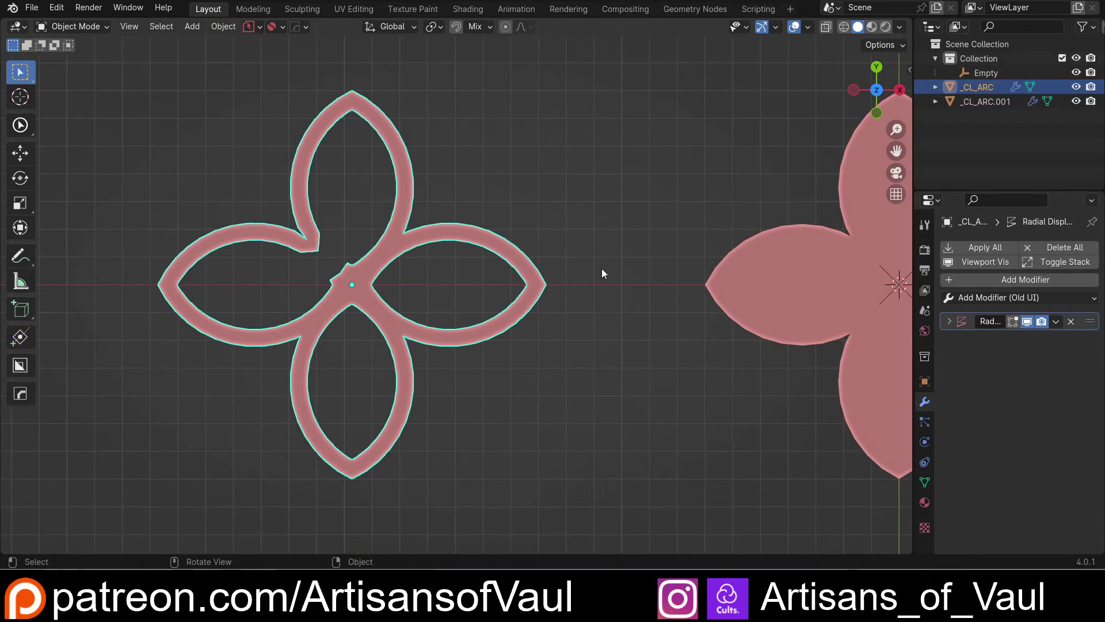
{"action": "middle_click_drag", "start_coordinate": [602, 268], "coordinate": [196, 270], "text": "shift"}
Step: Apply the filled flower's Mirror modifier and inspect the overlapping petal vertices near the centre in Edit Mode
{"action": "left_click", "coordinate": [476, 229]}
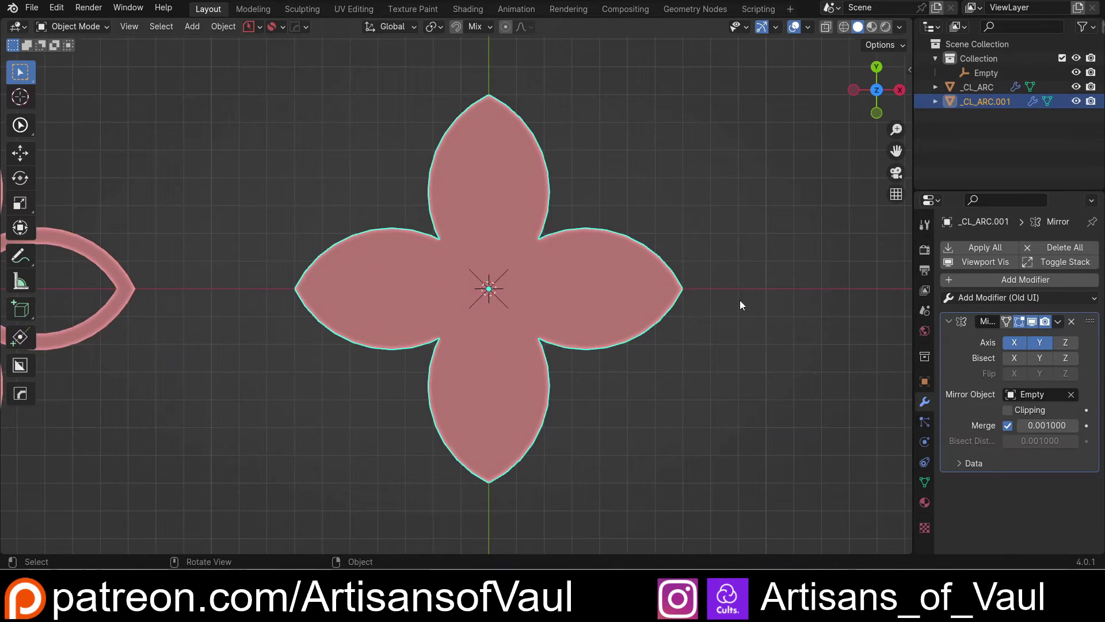
{"action": "left_click", "coordinate": [998, 249]}
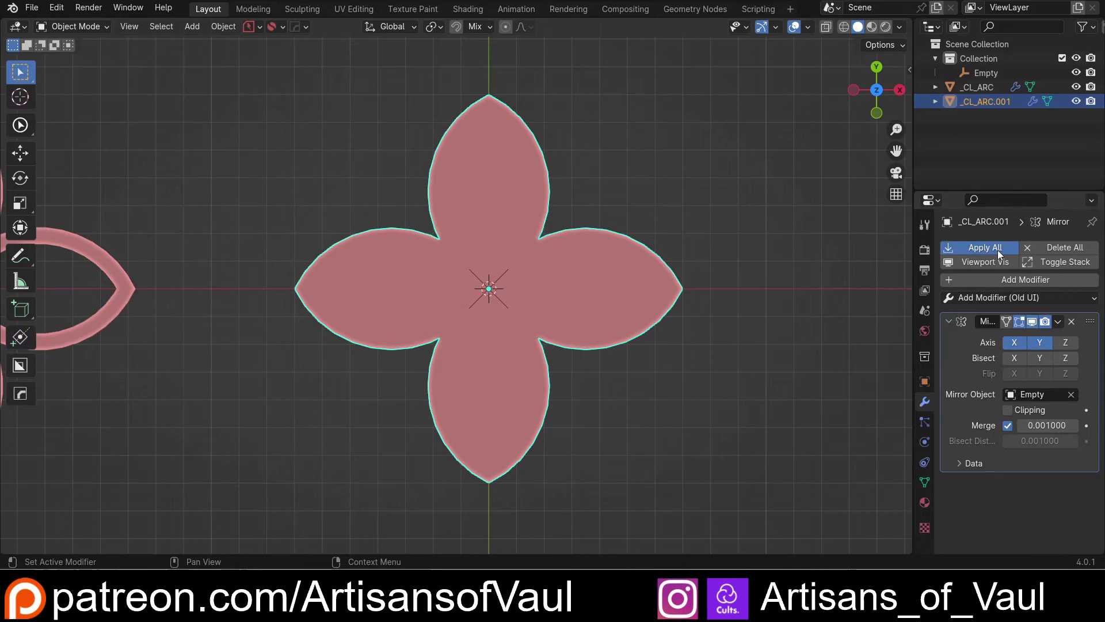
{"action": "key", "text": "Tab"}
{"action": "left_click", "coordinate": [543, 284]}
{"action": "scroll", "coordinate": [457, 285], "scroll_direction": "up", "scroll_amount": 4}
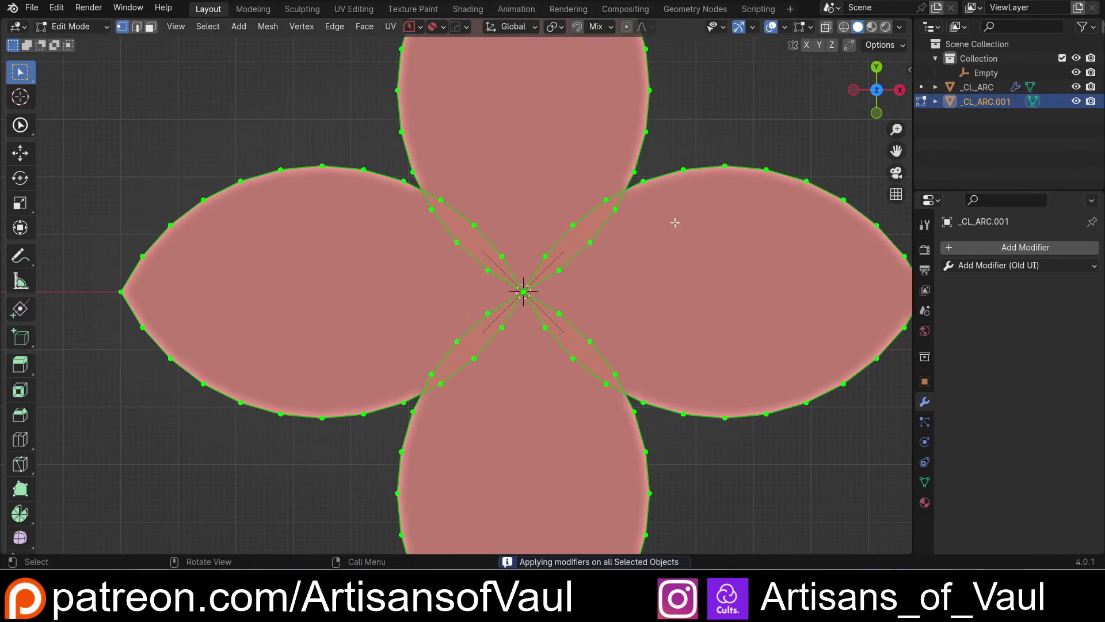
Step: Undo the Edit Mode switch and the application of the Mirror modifier on the filled flower
{"action": "key", "text": "ctrl+z"}
{"action": "key", "text": "ctrl+z"}
{"action": "key", "text": "ctrl+z"}
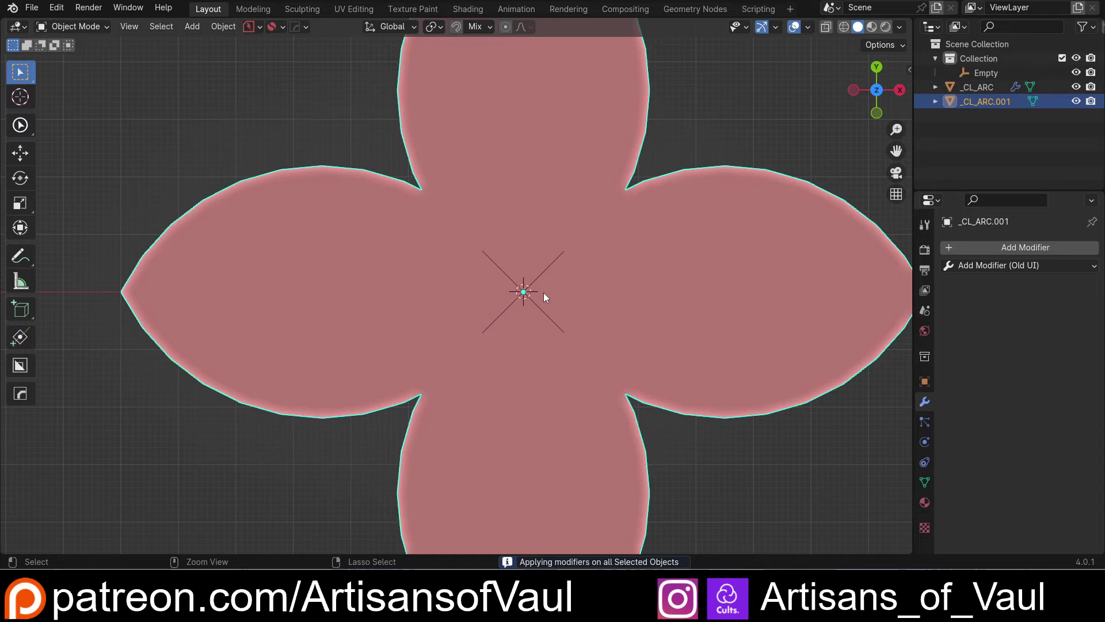
{"action": "scroll", "coordinate": [755, 287], "scroll_direction": "down", "scroll_amount": 1}
{"action": "middle_click_drag", "start_coordinate": [621, 260], "coordinate": [582, 299], "text": "shift"}
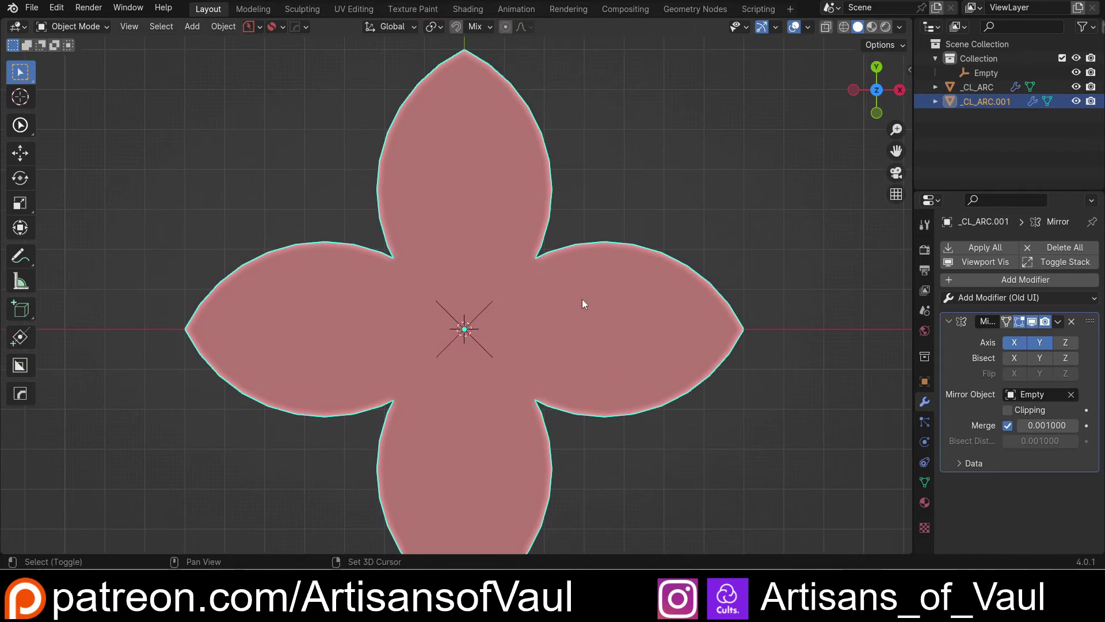
Step: Enable Clipping in the flower's Mirror modifier, try applying the modifier to check the vertices, and undo the application
{"action": "left_click", "coordinate": [1008, 410]}
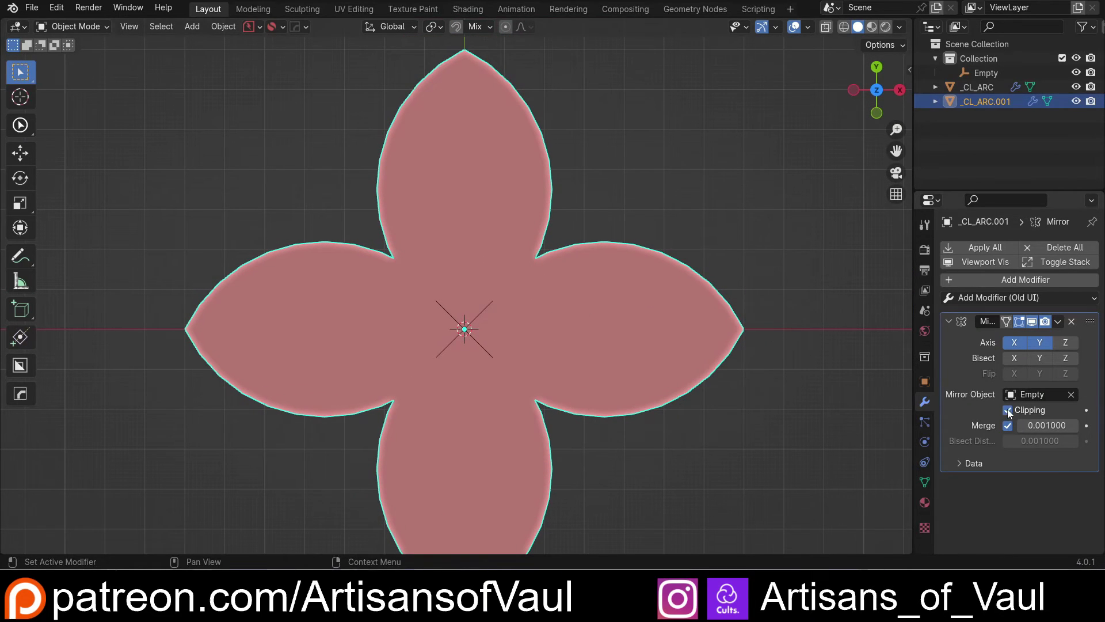
{"action": "left_click", "coordinate": [982, 248]}
{"action": "left_click", "coordinate": [979, 247]}
{"action": "key", "text": "Tab"}
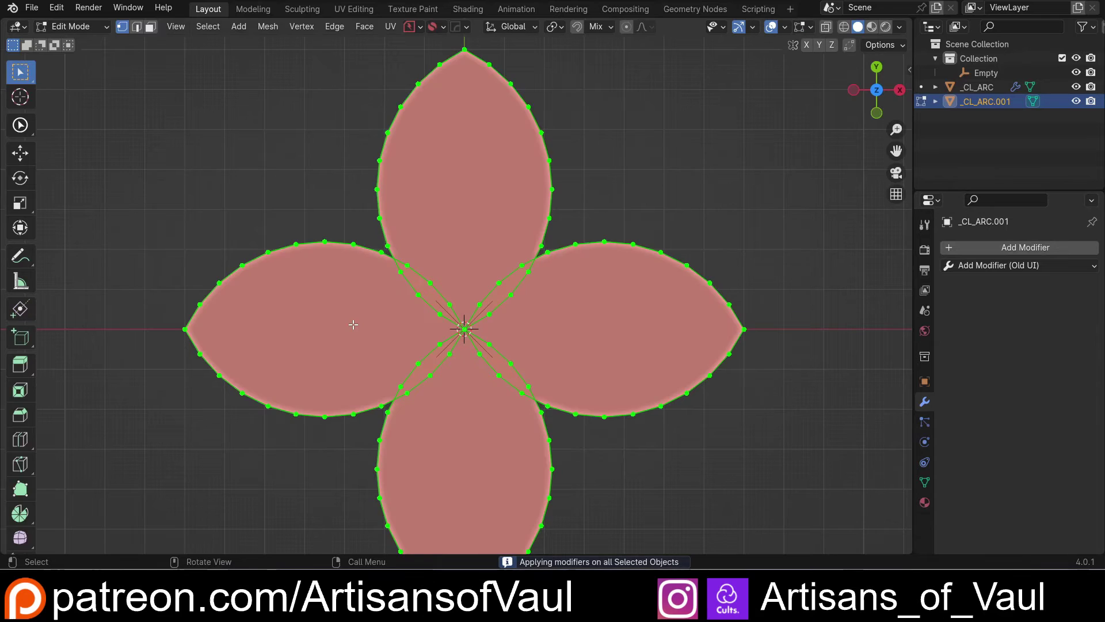
{"action": "key", "text": "ctrl+z"}
{"action": "key", "text": "ctrl+z"}
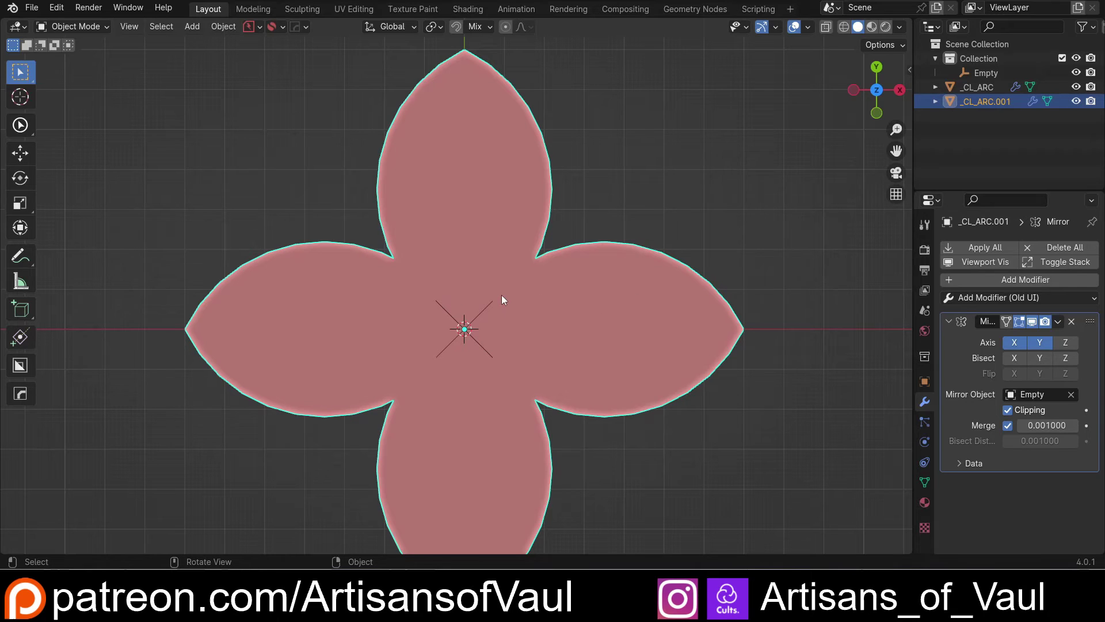
Step: Try applying the filled flower's Mirror modifier, check the overlapping petal vertices in Edit Mode, and undo the application
{"action": "middle_click_drag", "start_coordinate": [405, 267], "coordinate": [454, 274], "text": "shift"}
{"action": "scroll", "coordinate": [509, 284], "scroll_direction": "up", "scroll_amount": 2}
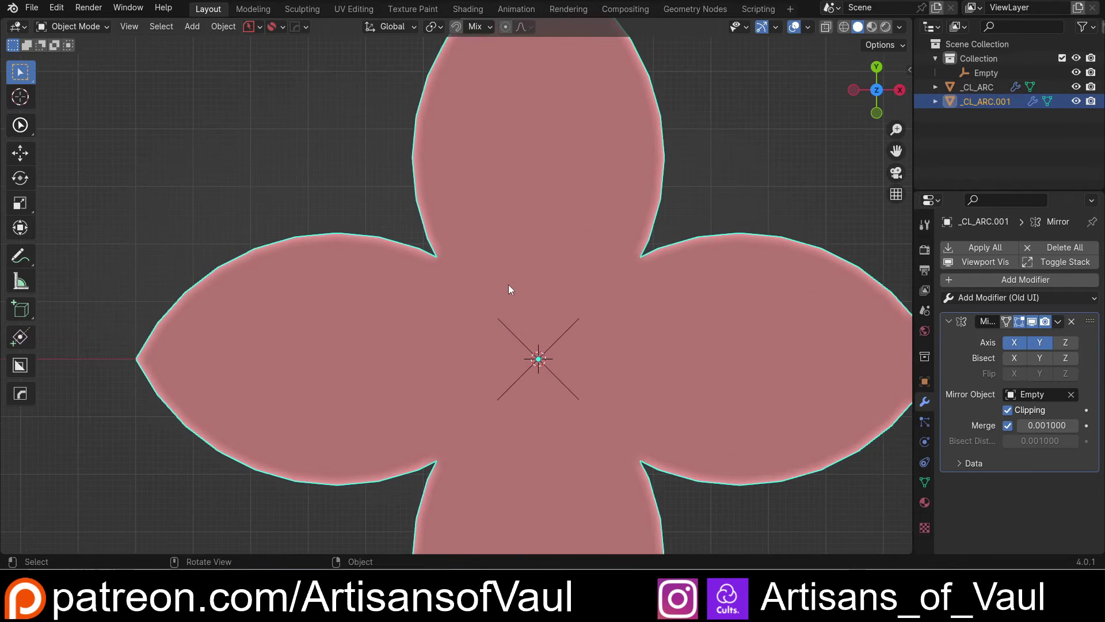
{"action": "left_click", "coordinate": [979, 245]}
{"action": "key", "text": "Tab"}
{"action": "left_click", "coordinate": [447, 293]}
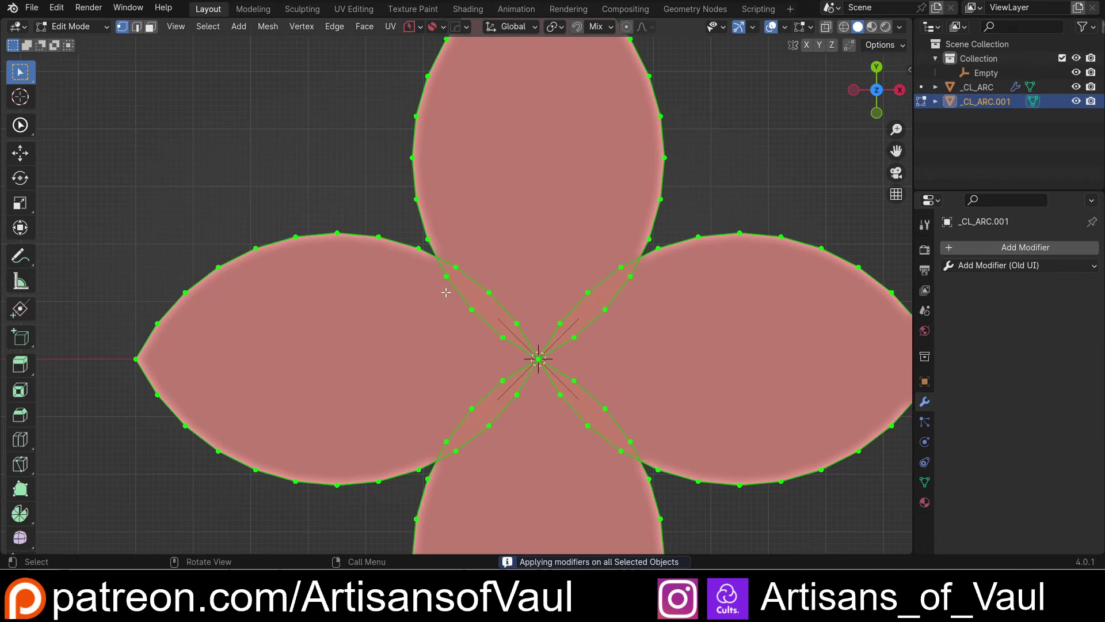
{"action": "key", "text": "ctrl+z"}
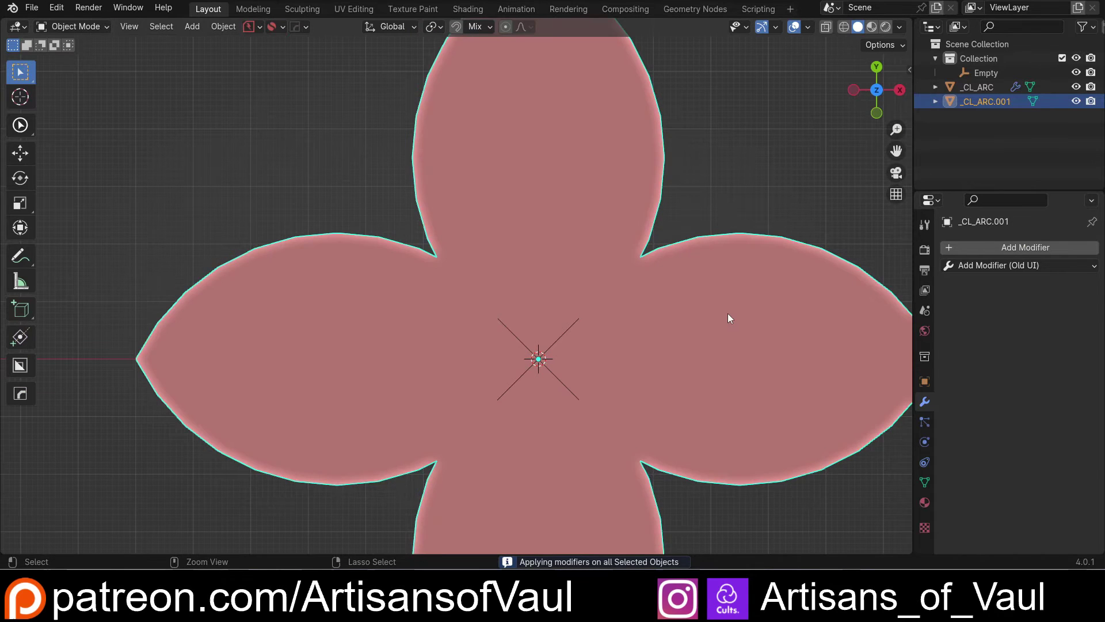
{"action": "key", "text": "ctrl+z"}
Step: Delete the seven upper-petal vertices that overlap the neighbouring petals near the flower's centre
{"action": "key", "text": "ctrl+Tab"}
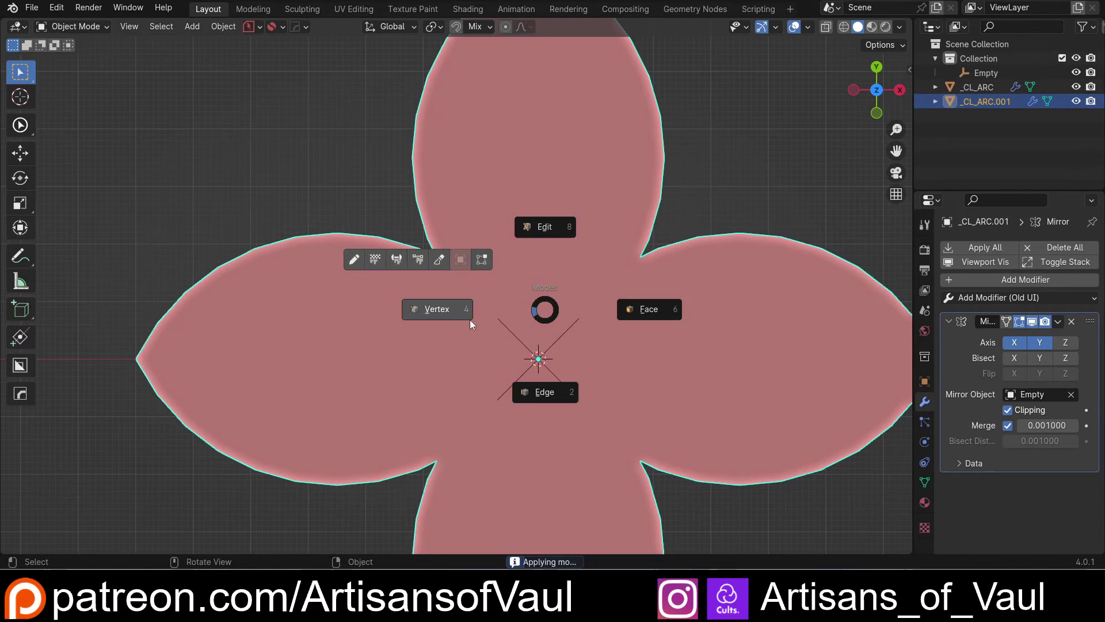
{"action": "left_click", "coordinate": [470, 323]}
{"action": "left_click_drag", "start_coordinate": [419, 256], "coordinate": [634, 346]}
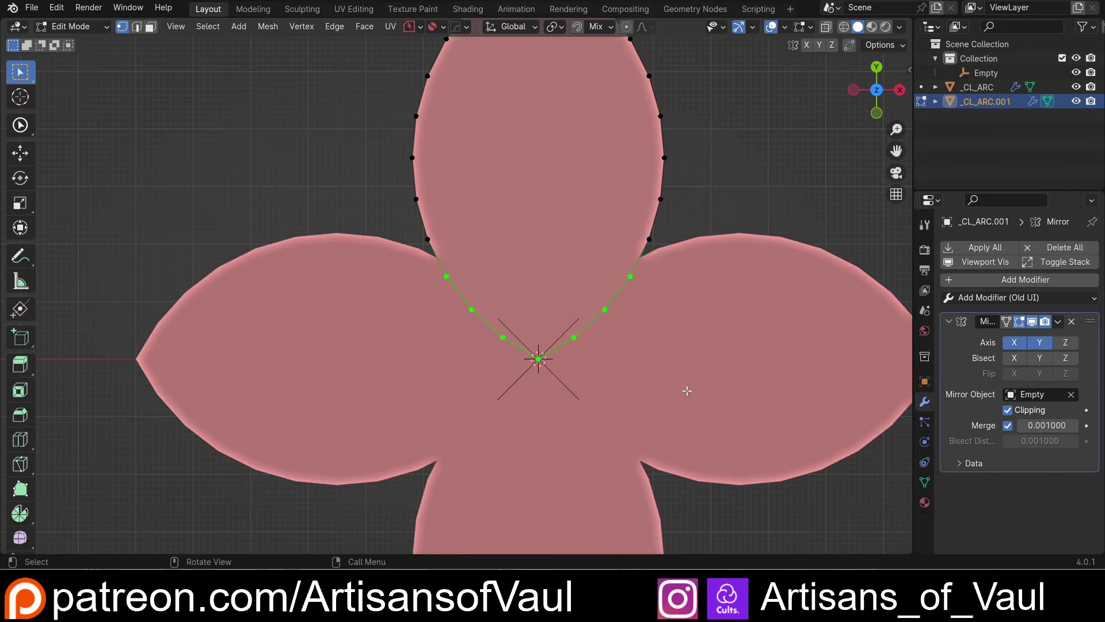
{"action": "key", "text": "x"}
{"action": "left_click", "coordinate": [685, 393]}
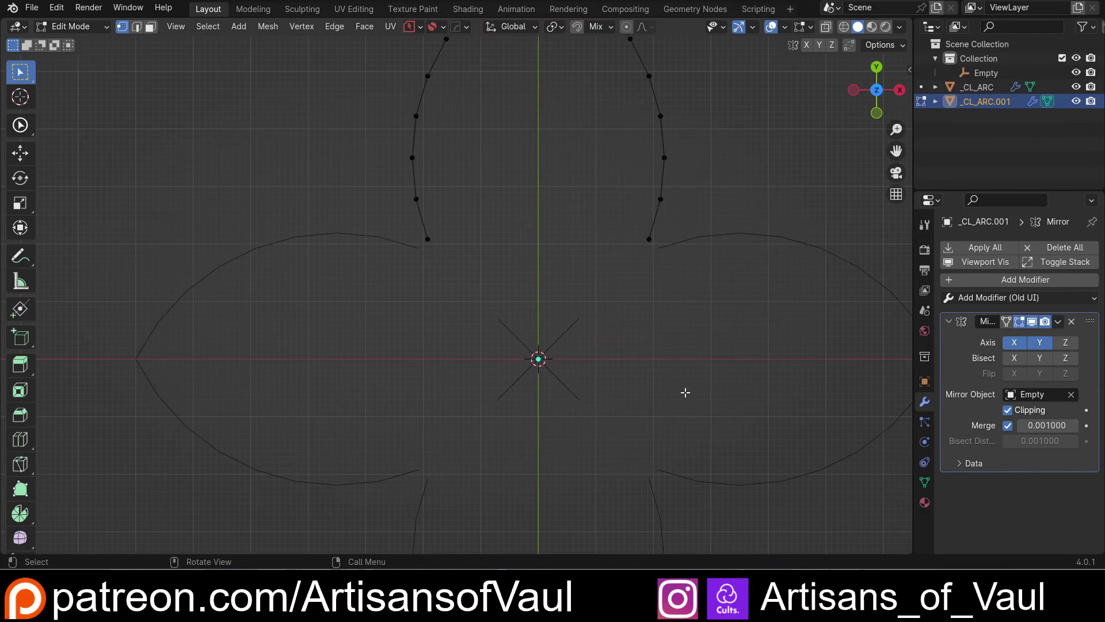
{"action": "middle_click_drag", "start_coordinate": [616, 279], "coordinate": [598, 334], "text": "shift"}
{"action": "scroll", "coordinate": [740, 316], "scroll_direction": "up", "scroll_amount": 1}
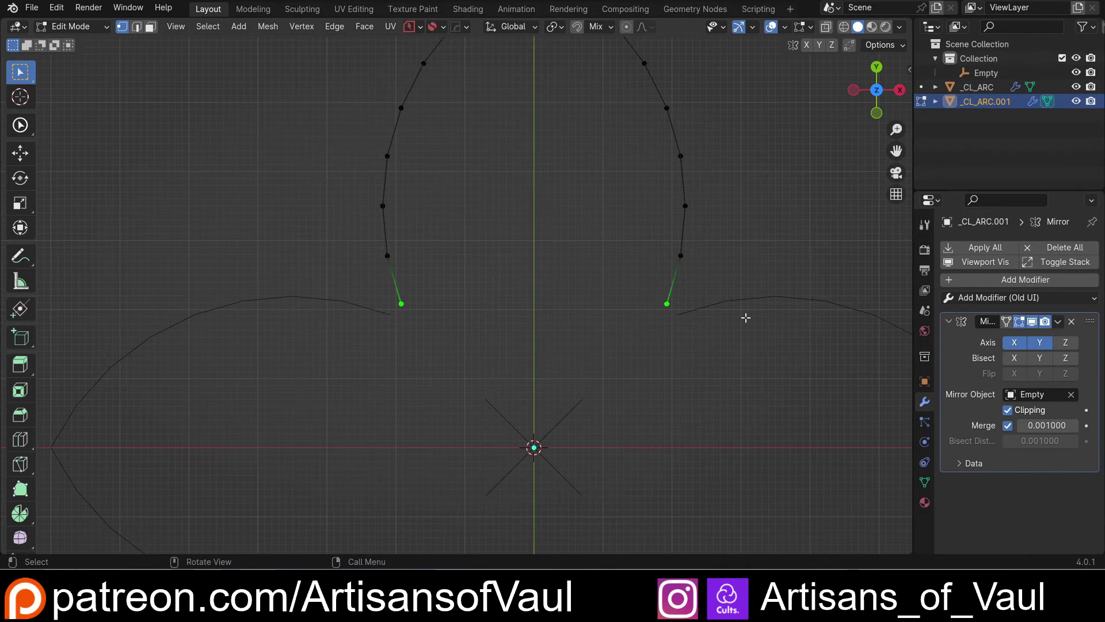
{"action": "key", "text": "g"}
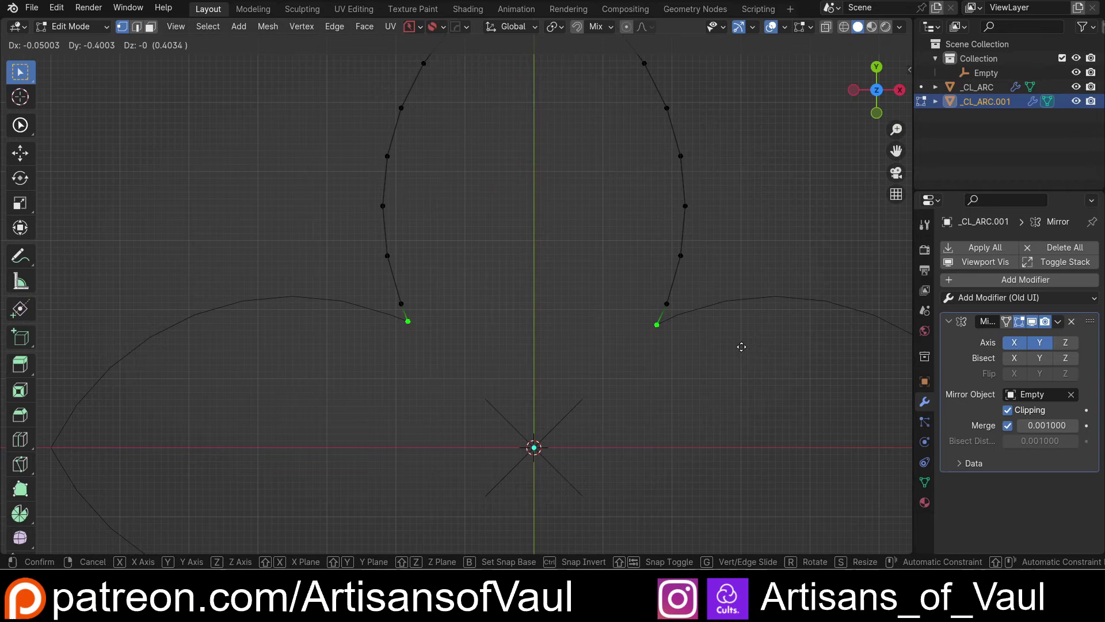
{"action": "key", "text": "Escape"}
Step: Extrude the petal's right open end vertex to meet the mirrored neighbouring petal, and symmetrize the extension to the left side
{"action": "left_click_drag", "start_coordinate": [648, 299], "coordinate": [690, 345]}
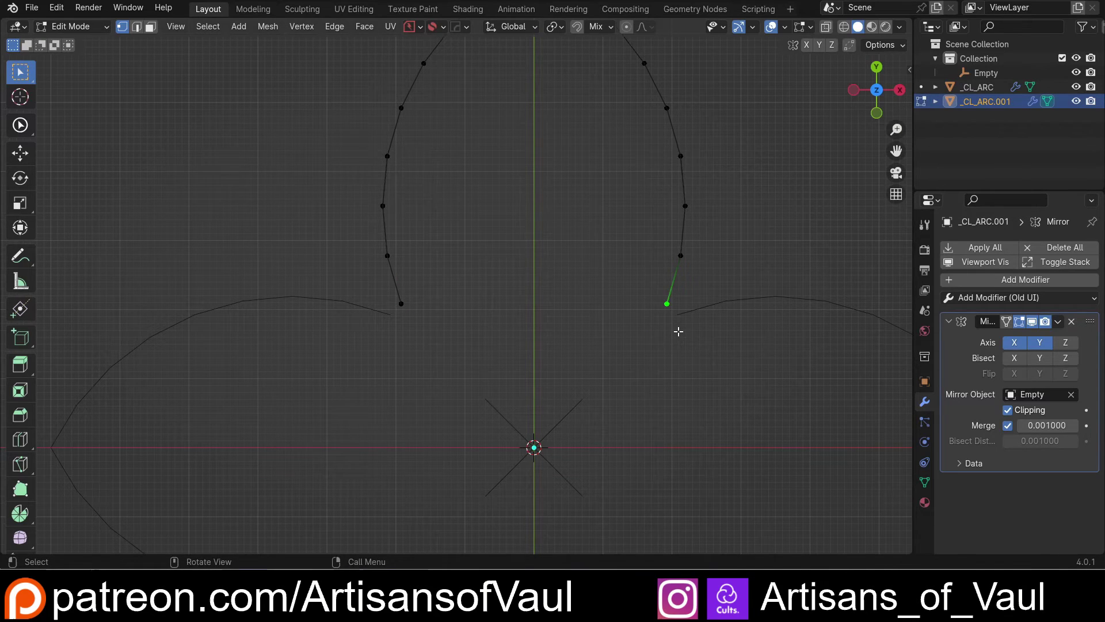
{"action": "key", "text": "e"}
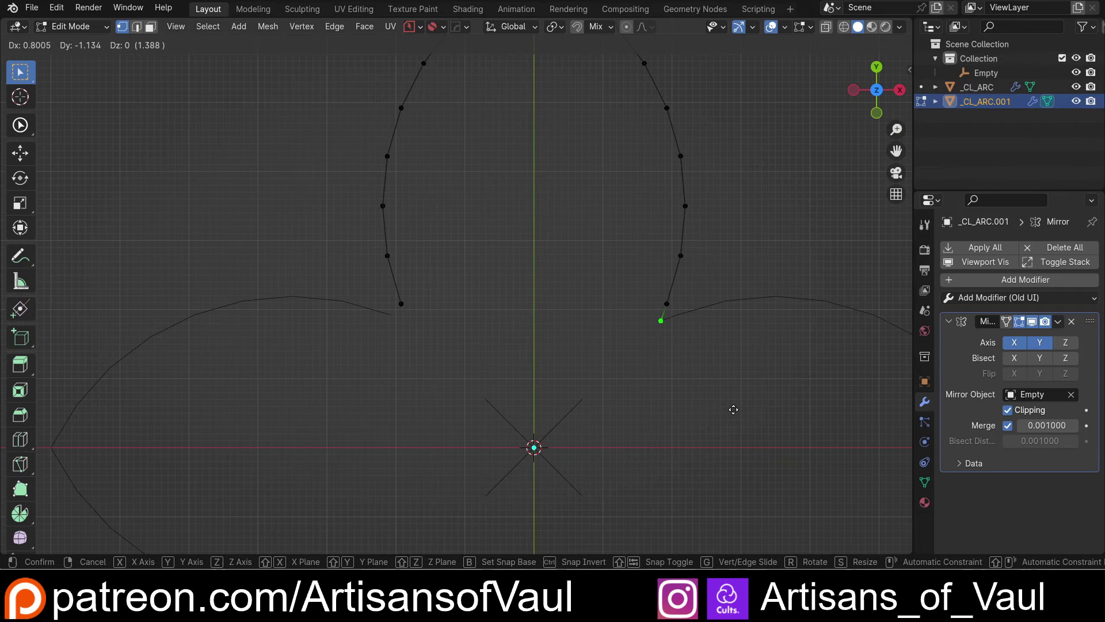
{"action": "left_click", "coordinate": [737, 410]}
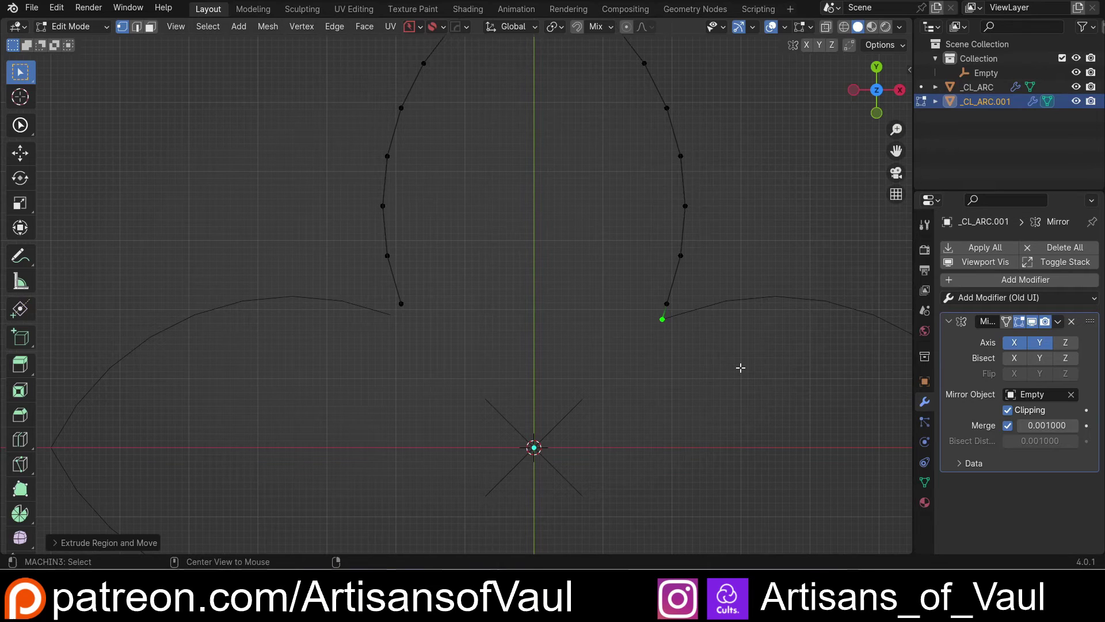
{"action": "key", "text": "alt+x"}
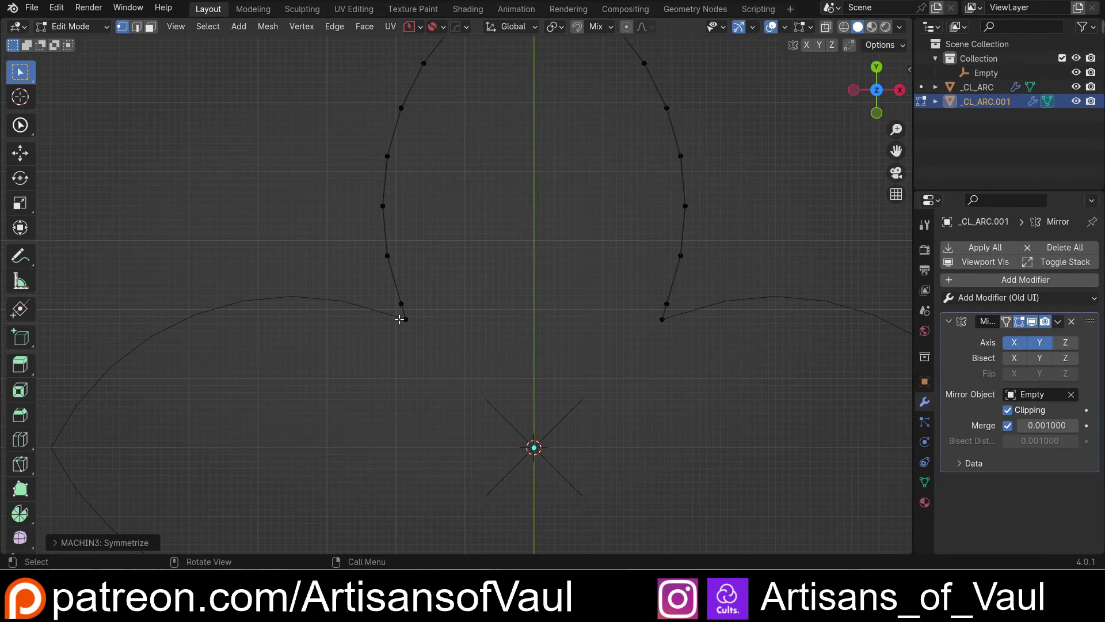
Step: Fill the whole petal outline with a face and inset it with a thickness of about 0.4
{"action": "scroll", "coordinate": [553, 349], "scroll_direction": "down", "scroll_amount": 5}
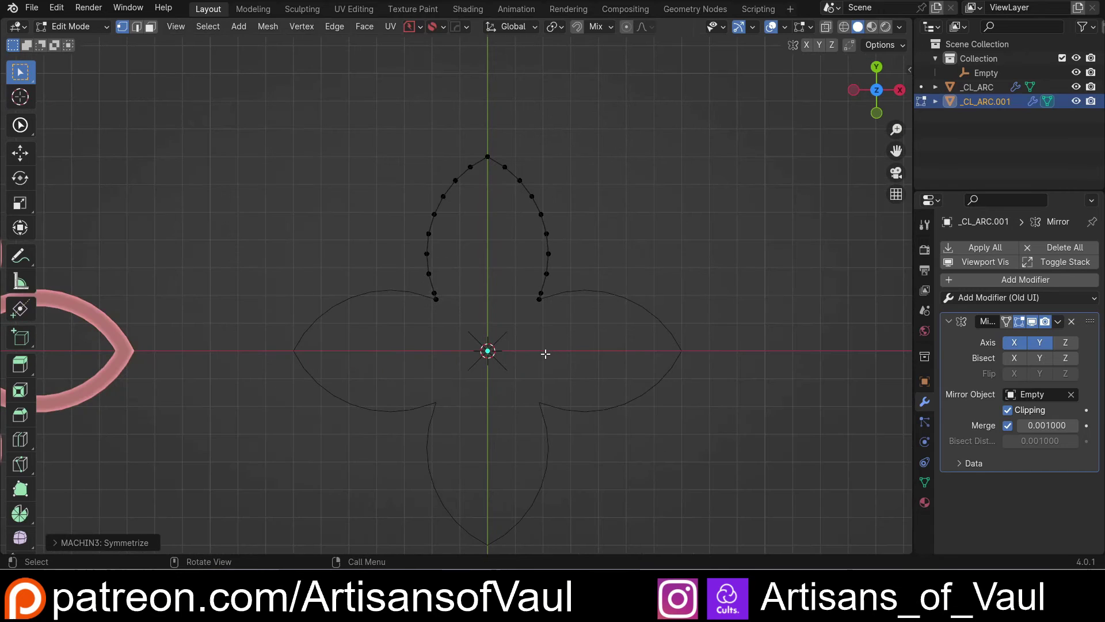
{"action": "scroll", "coordinate": [543, 355], "scroll_direction": "up", "scroll_amount": 3}
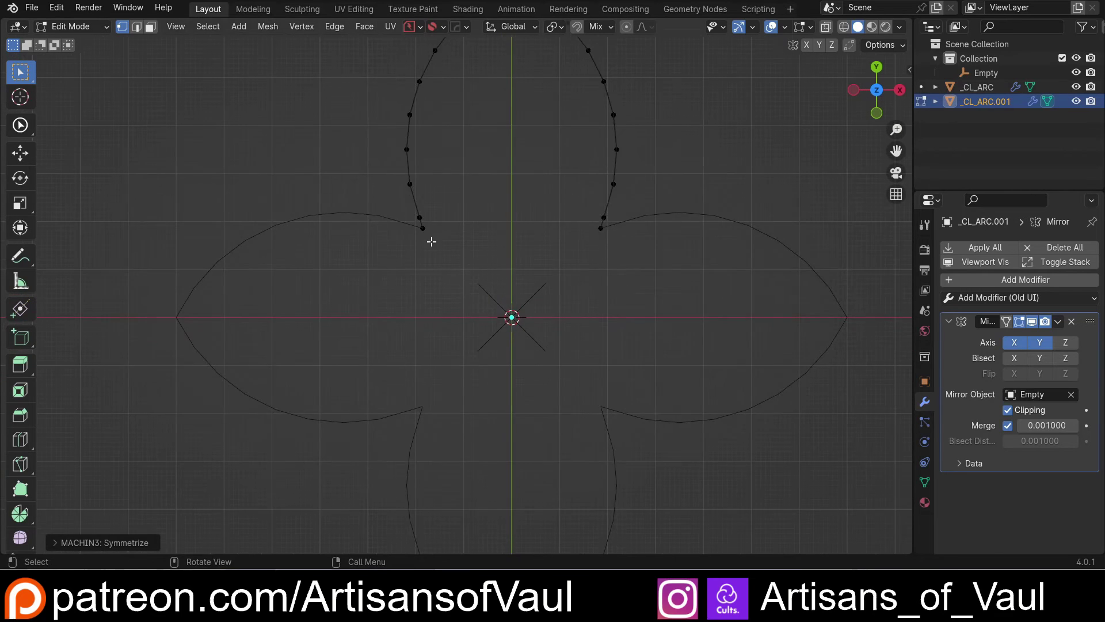
{"action": "key", "text": "a"}
{"action": "key", "text": "f"}
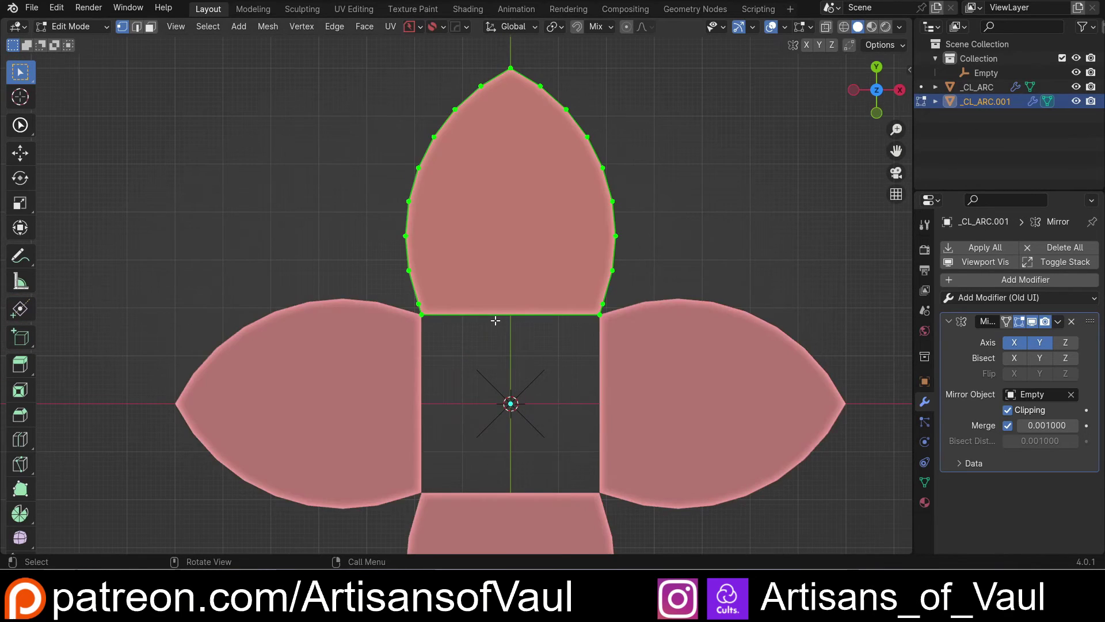
{"action": "scroll", "coordinate": [539, 269], "scroll_direction": "up", "scroll_amount": 2}
{"action": "key", "text": "i"}
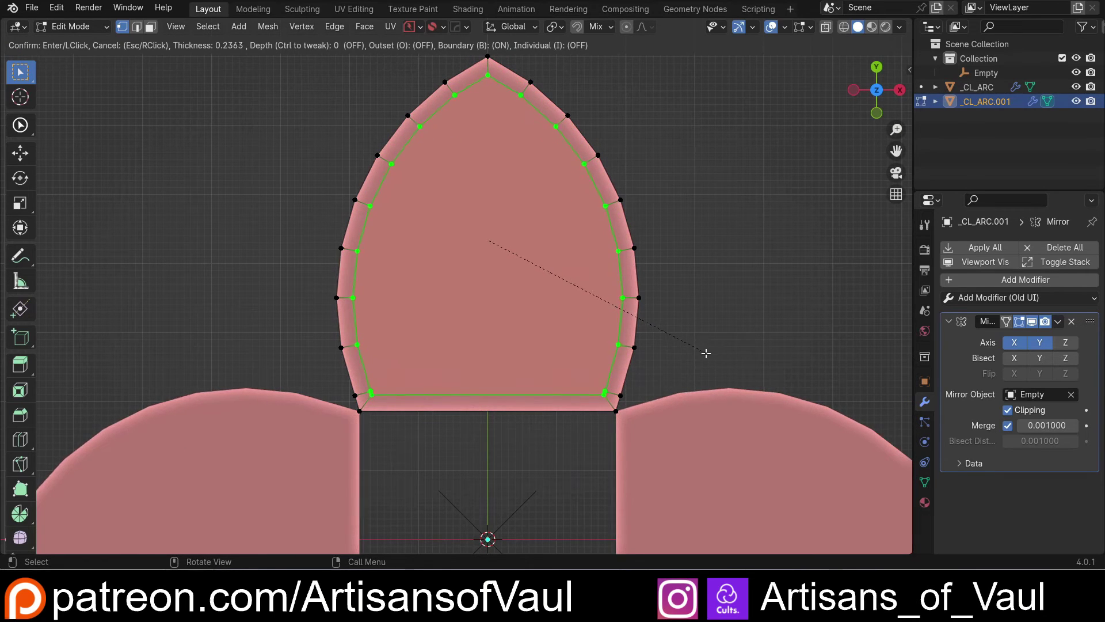
{"action": "left_click", "coordinate": [637, 375]}
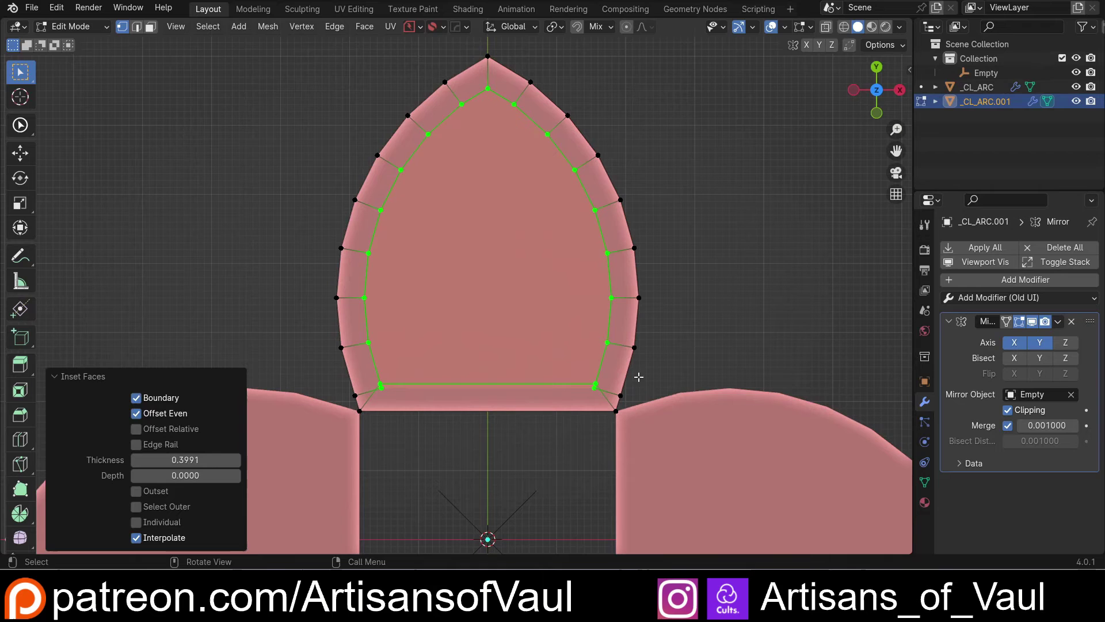
Step: Move the inset's lower-left inner corner vertex about 0.08 in X and -1.08 in Y, and symmetrize it to the right side
{"action": "left_click", "coordinate": [380, 386]}
{"action": "middle_click_drag", "start_coordinate": [380, 386], "coordinate": [382, 348], "text": "shift"}
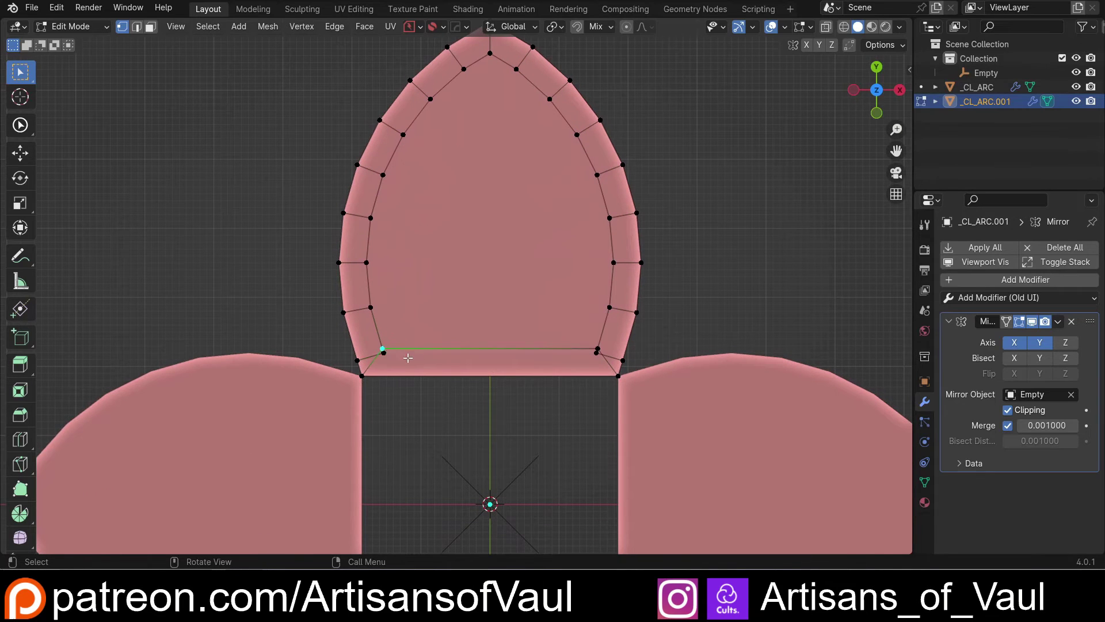
{"action": "key", "text": "g"}
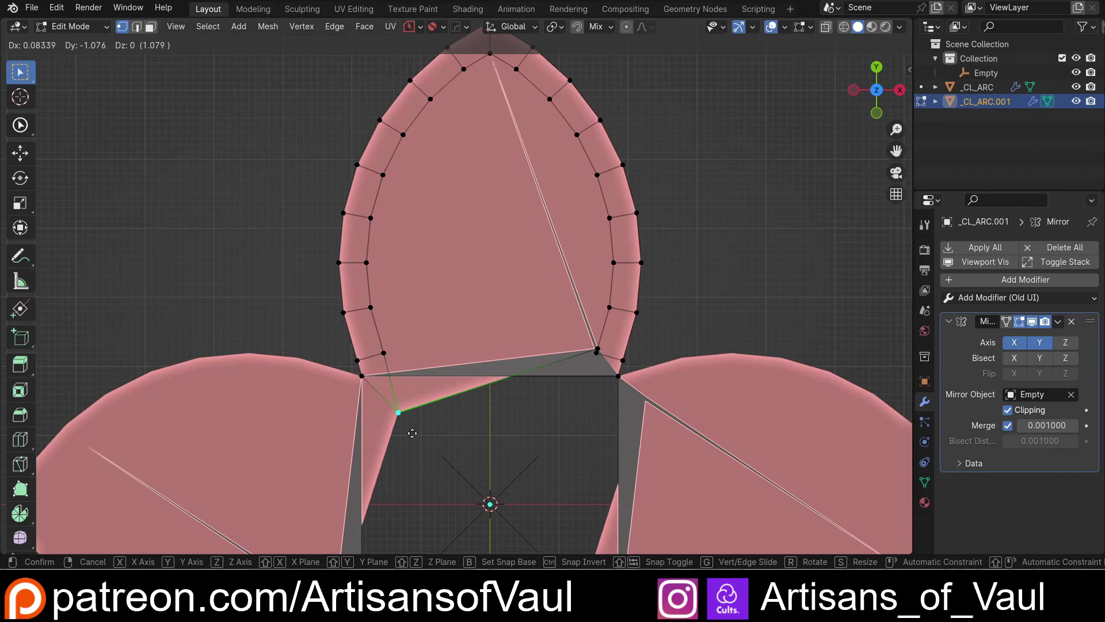
{"action": "left_click", "coordinate": [425, 422]}
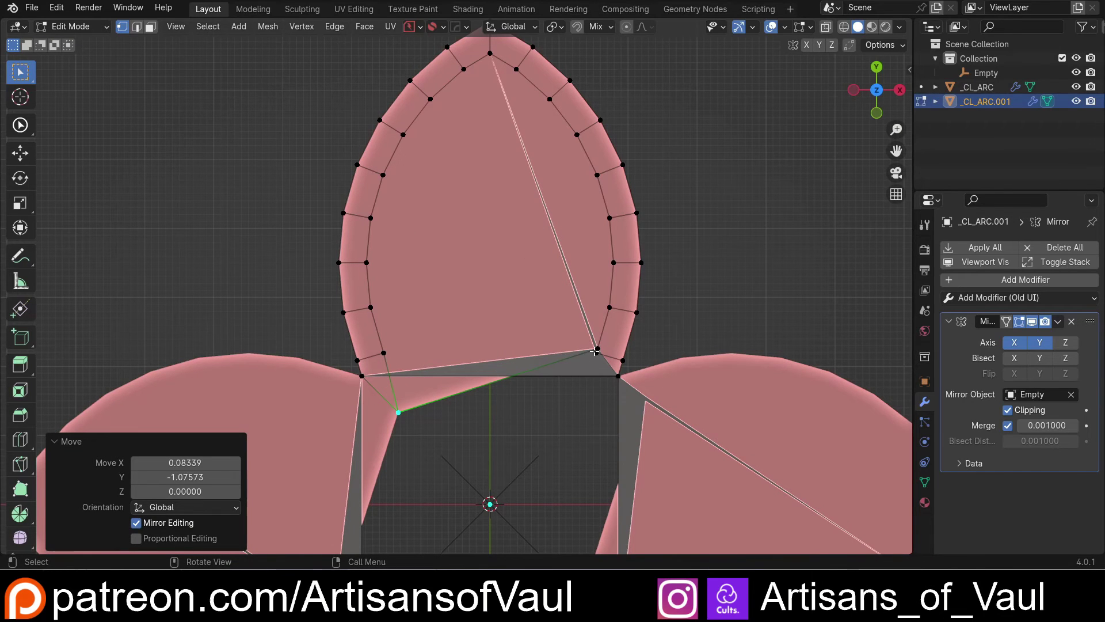
{"action": "key", "text": "alt+x"}
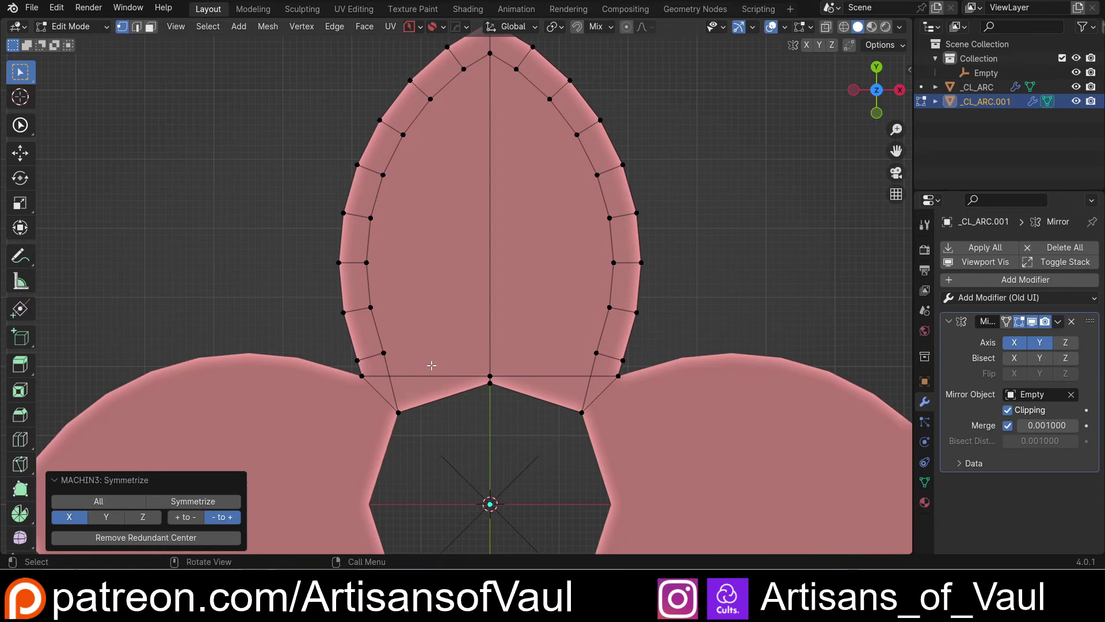
Step: Delete the petal's vertical centre edge and the horizontal and slanted edges across its base, leaving only the outline band
{"action": "key", "text": "Tab"}
{"action": "left_click", "coordinate": [460, 443]}
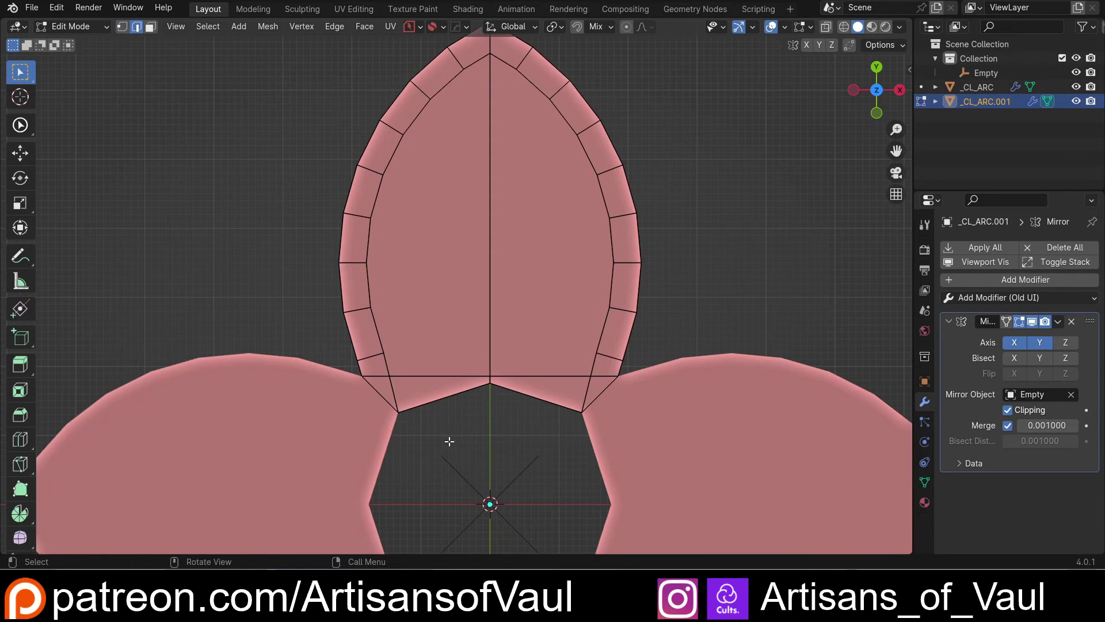
{"action": "left_click", "coordinate": [440, 378], "text": "shift"}
{"action": "left_click", "coordinate": [509, 391], "text": "shift"}
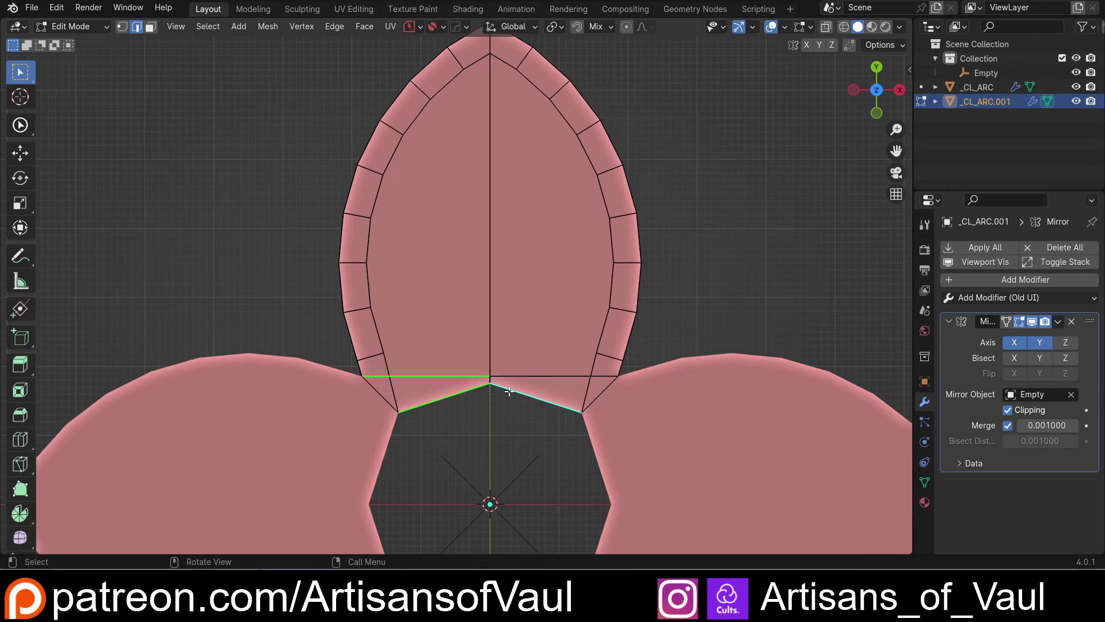
{"action": "left_click", "coordinate": [510, 390], "text": "shift"}
{"action": "left_click", "coordinate": [507, 377], "text": "shift"}
{"action": "left_click", "coordinate": [490, 362], "text": "shift"}
{"action": "left_click", "coordinate": [497, 387], "text": "shift"}
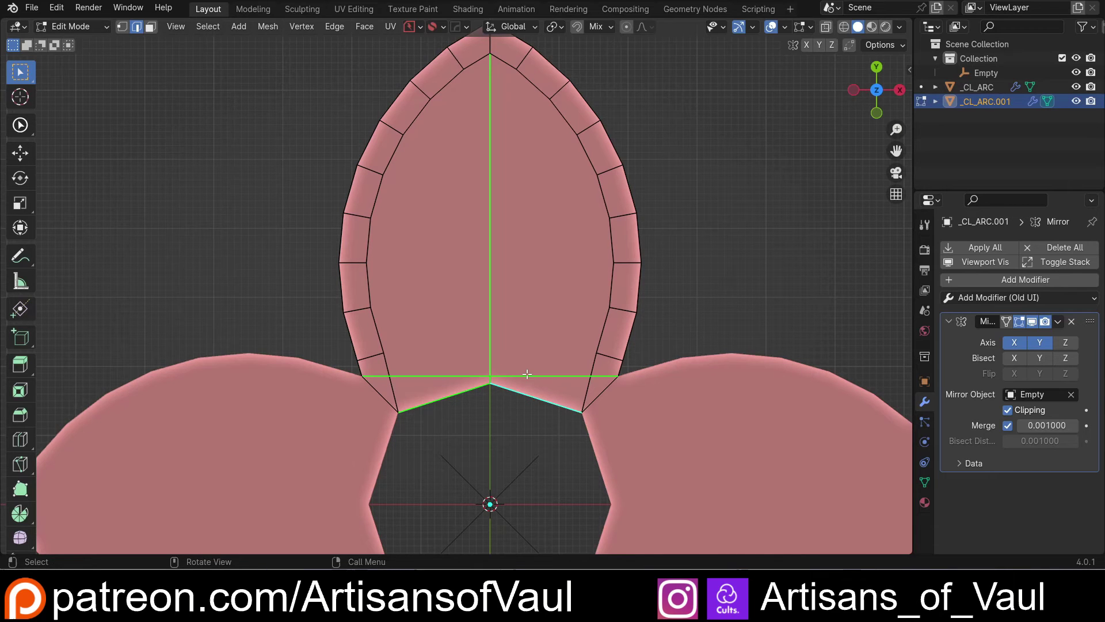
{"action": "key", "text": "x"}
{"action": "left_click", "coordinate": [527, 375]}
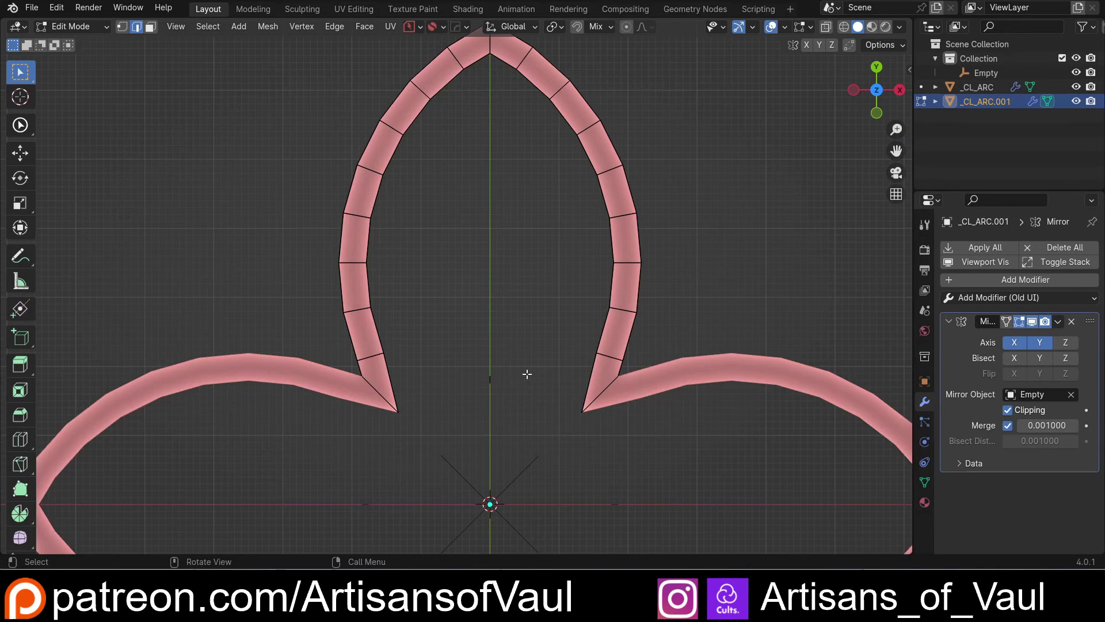
Step: Scale the inner edge loop of the petal band down to about 0.88 to thicken the outline
{"action": "scroll", "coordinate": [449, 383], "scroll_direction": "down", "scroll_amount": 5}
{"action": "scroll", "coordinate": [458, 366], "scroll_direction": "up", "scroll_amount": 2}
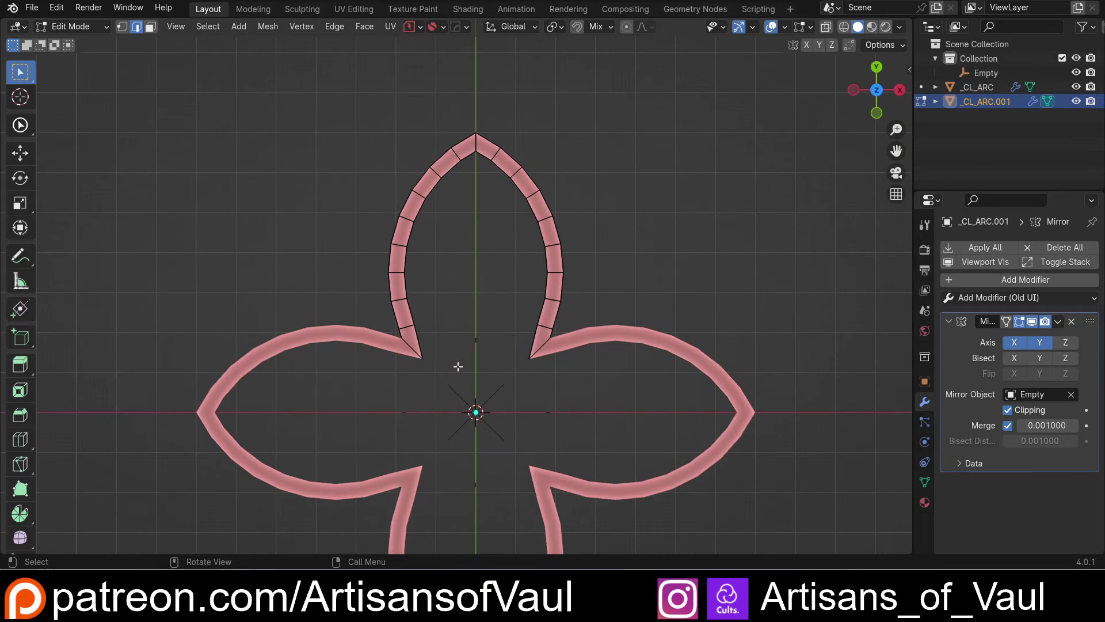
{"action": "left_click", "coordinate": [420, 340], "text": "alt"}
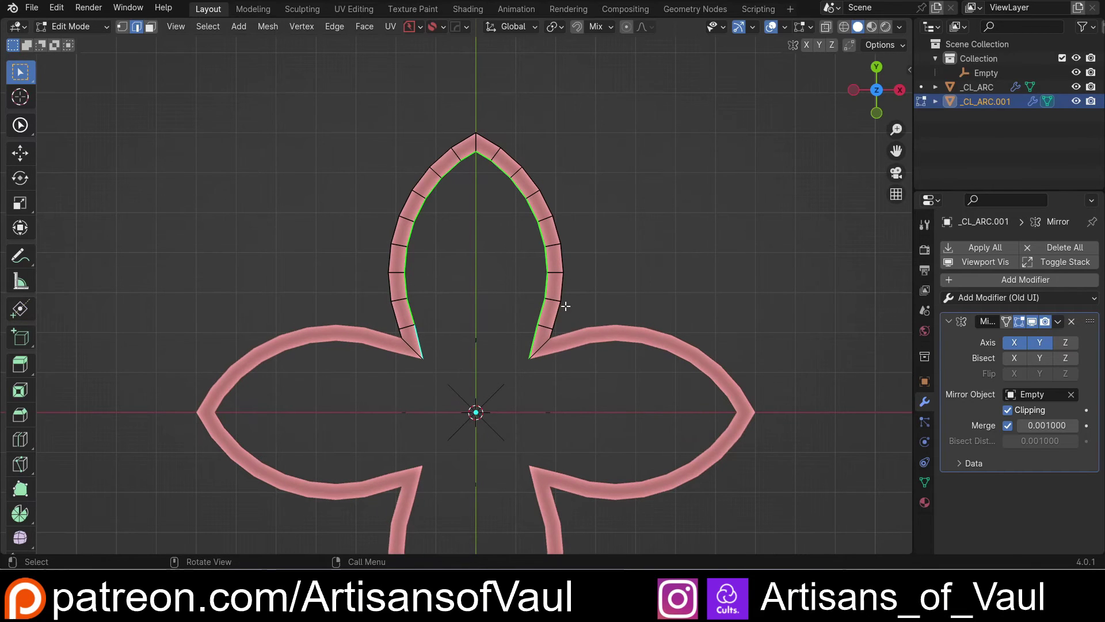
{"action": "key", "text": "s"}
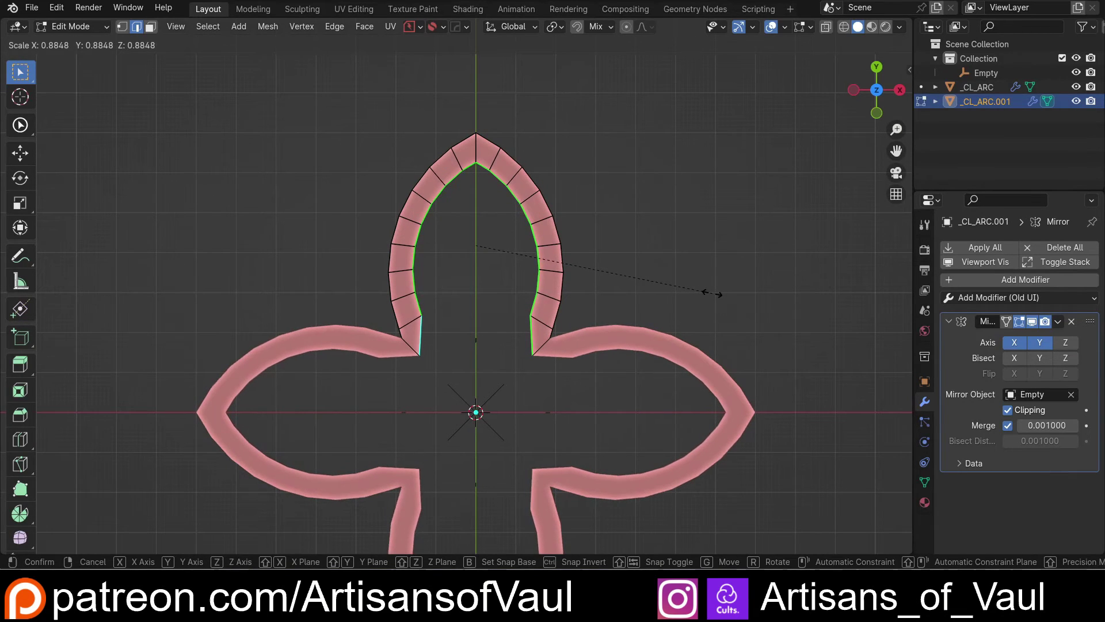
{"action": "left_click", "coordinate": [586, 319]}
Step: Move the band's lower-left inner corner vertex diagonally towards the flower's centre to form a pointed join, and symmetrize it to the right side
{"action": "key", "text": "Tab"}
{"action": "left_click", "coordinate": [351, 368]}
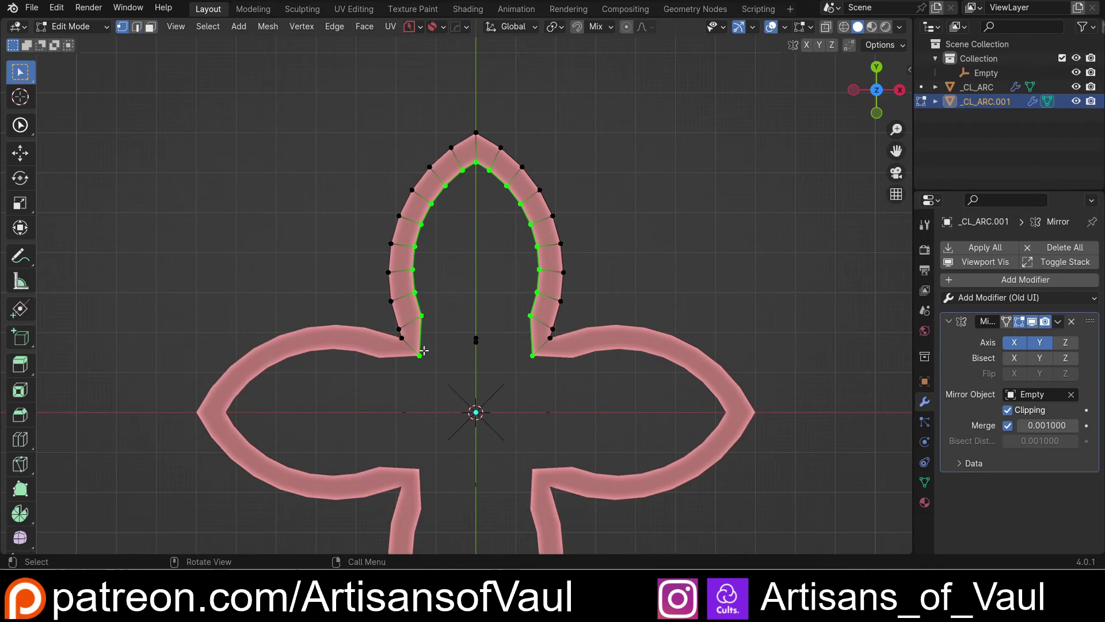
{"action": "left_click", "coordinate": [421, 355]}
{"action": "scroll", "coordinate": [438, 361], "scroll_direction": "up", "scroll_amount": 3}
{"action": "key", "text": "g"}
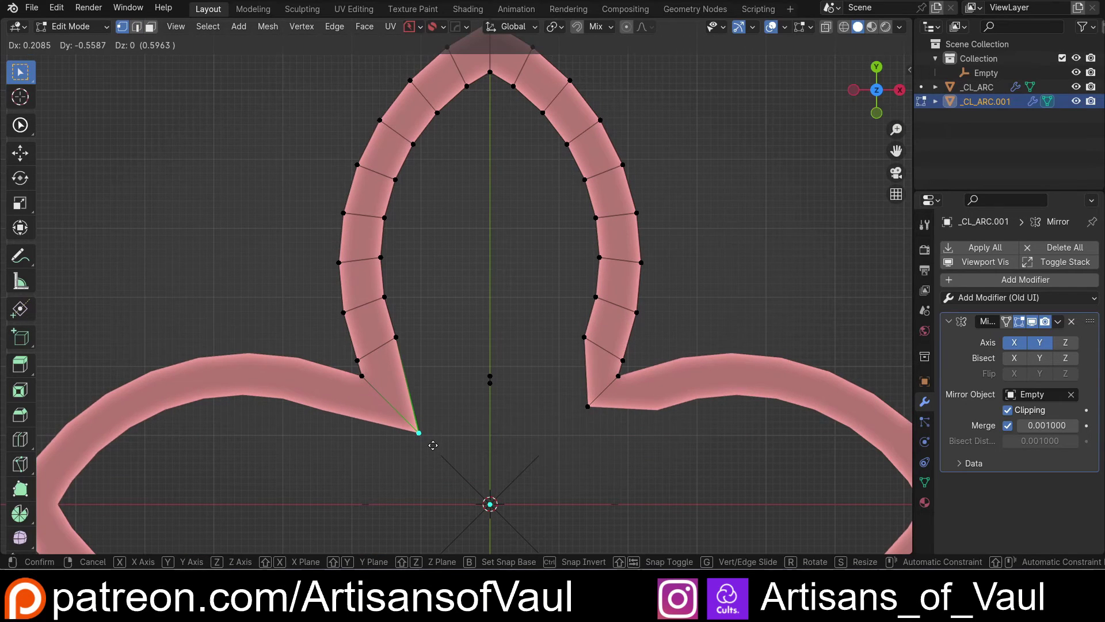
{"action": "left_click", "coordinate": [425, 432]}
{"action": "key", "text": "alt+x"}
Step: Delete the two stray vertices left on the centre line between the petal's ends
{"action": "left_click_drag", "start_coordinate": [478, 362], "coordinate": [510, 416]}
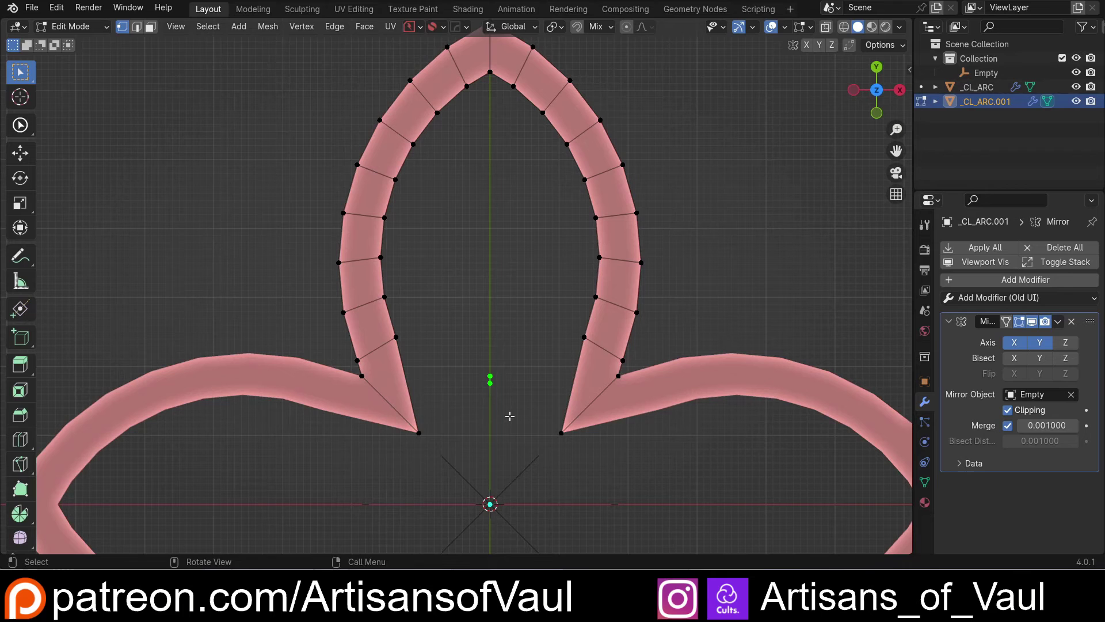
{"action": "key", "text": "x"}
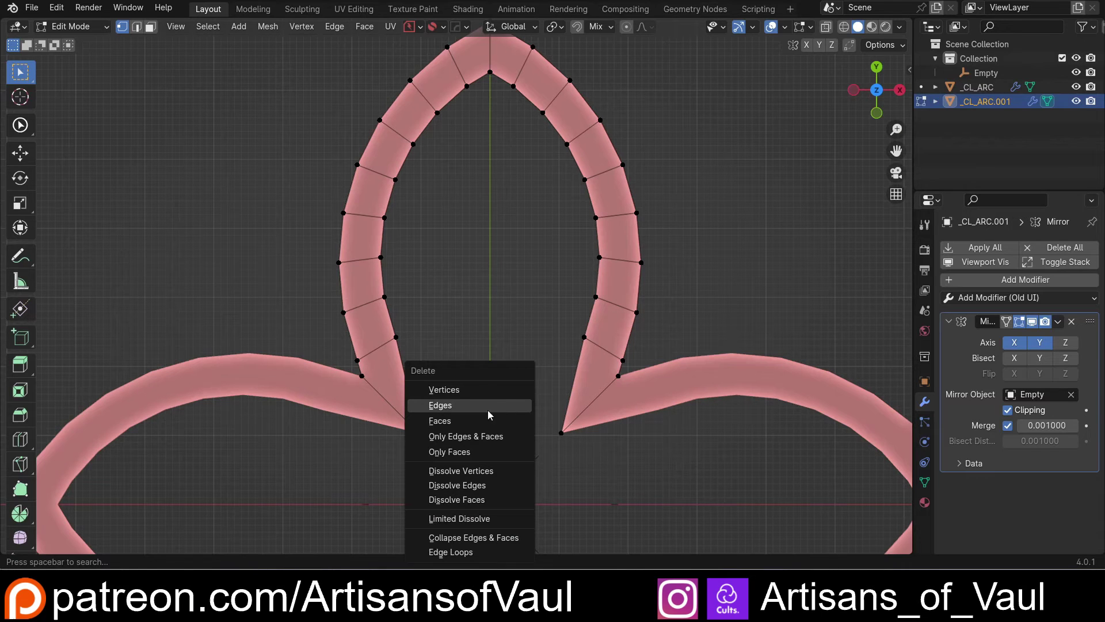
{"action": "left_click", "coordinate": [484, 390]}
{"action": "scroll", "coordinate": [461, 403], "scroll_direction": "down", "scroll_amount": 7}
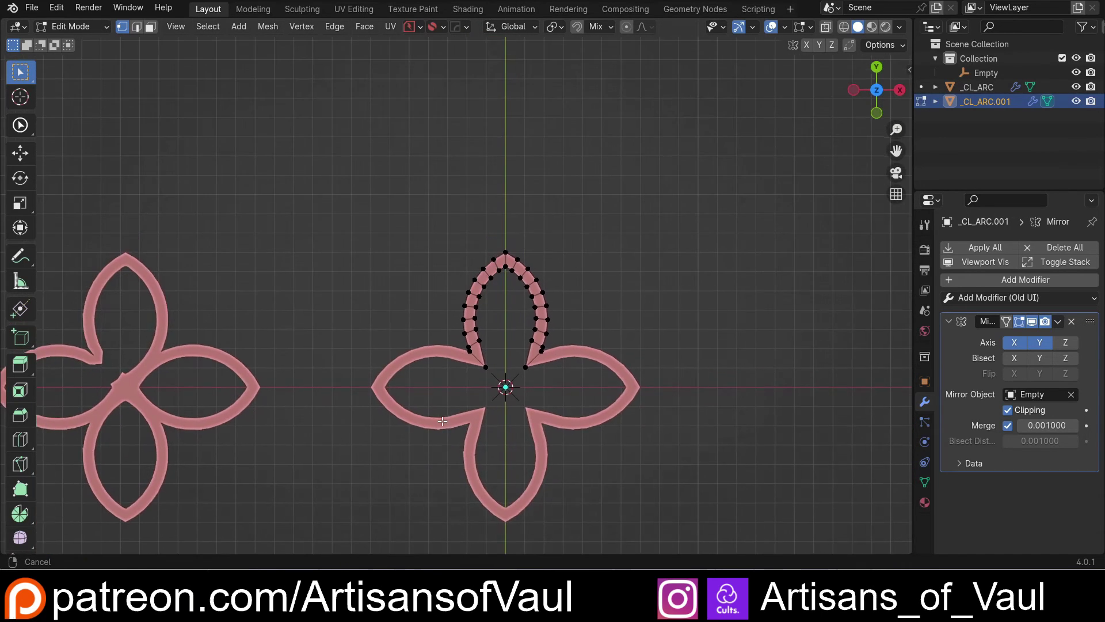
{"action": "scroll", "coordinate": [447, 426], "scroll_direction": "up", "scroll_amount": 4}
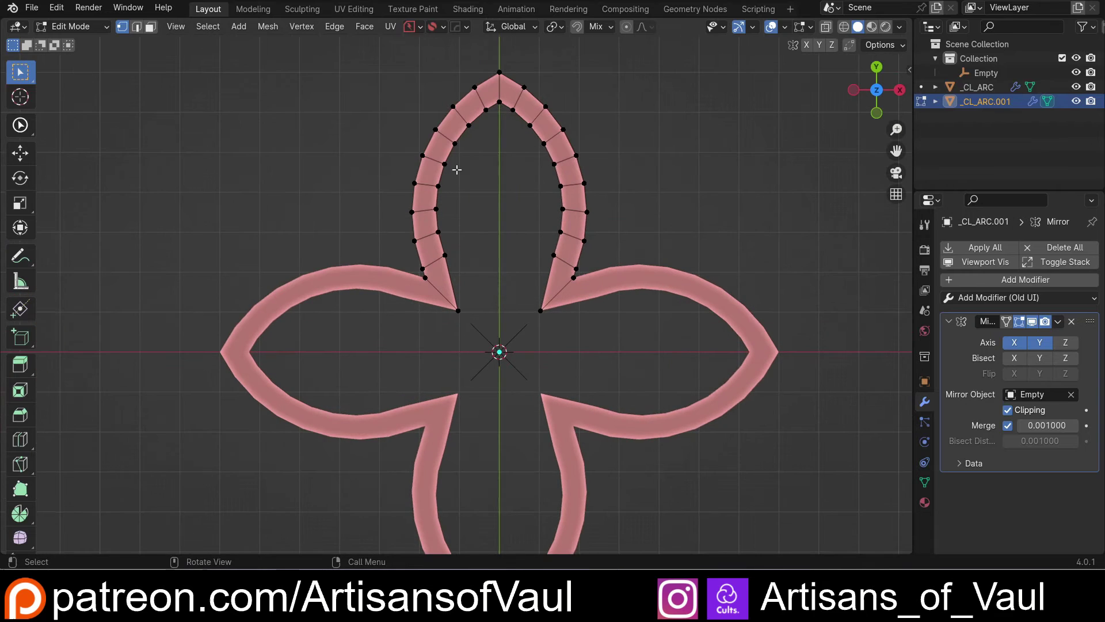
Step: Examine the outlined petal and its joins with the neighbouring petals from an angled view
{"action": "middle_click_drag", "start_coordinate": [534, 268], "coordinate": [462, 496]}
{"action": "scroll", "coordinate": [486, 427], "scroll_direction": "up", "scroll_amount": 3}
{"action": "middle_click_drag", "start_coordinate": [429, 412], "coordinate": [479, 343]}
{"action": "scroll", "coordinate": [478, 343], "scroll_direction": "up", "scroll_amount": 1}
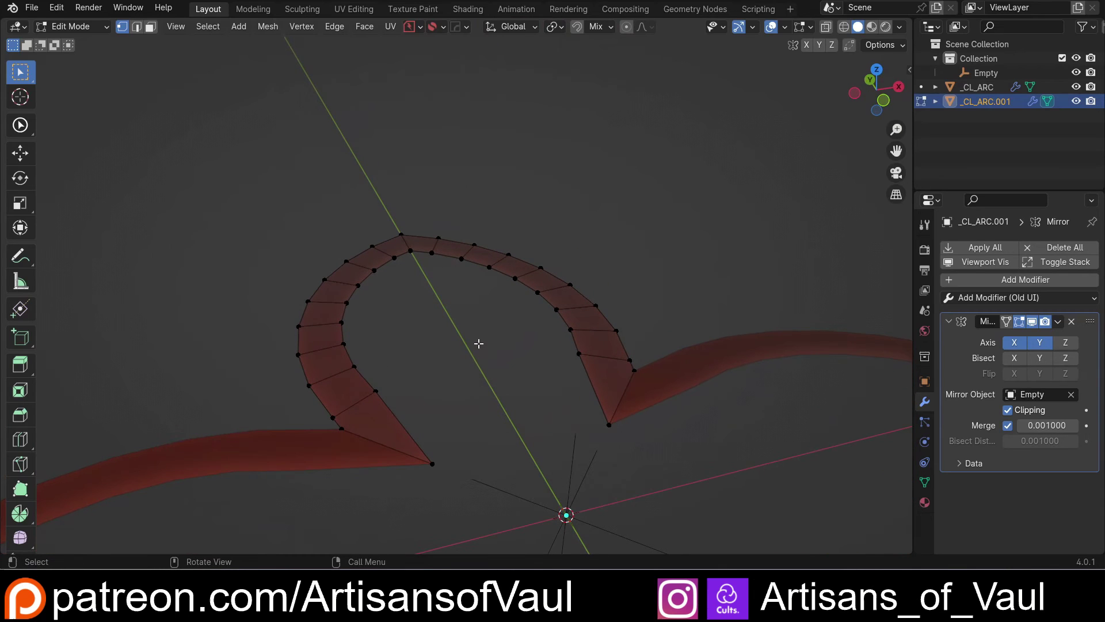
Step: Extrude all of the petal band's faces upward by about 0.83
{"action": "key", "text": "a"}
{"action": "key", "text": "Tab"}
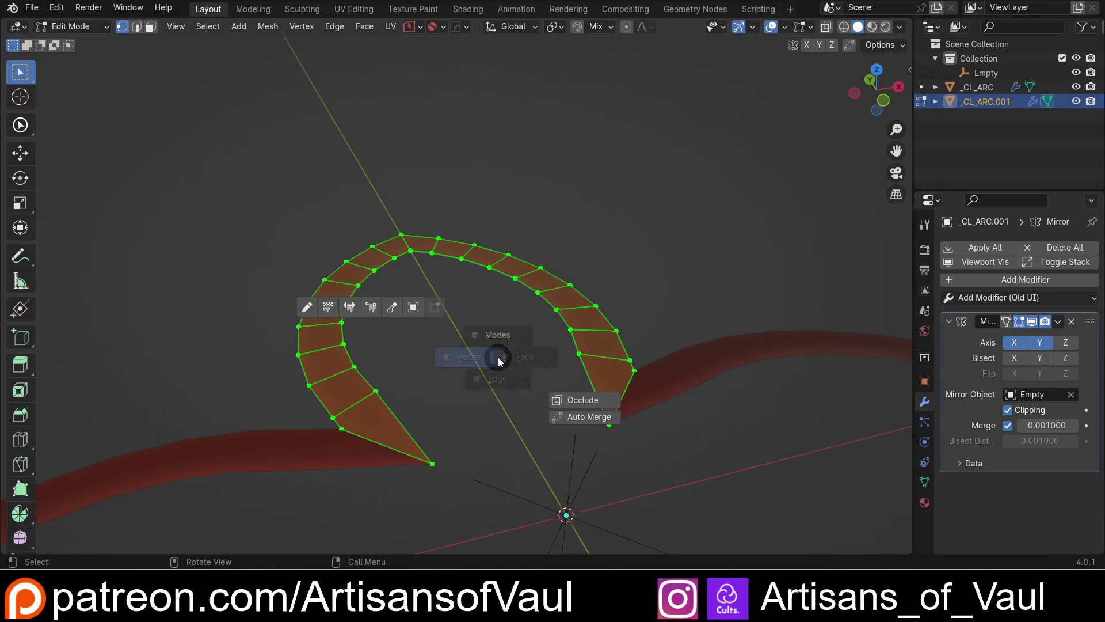
{"action": "left_click", "coordinate": [580, 372]}
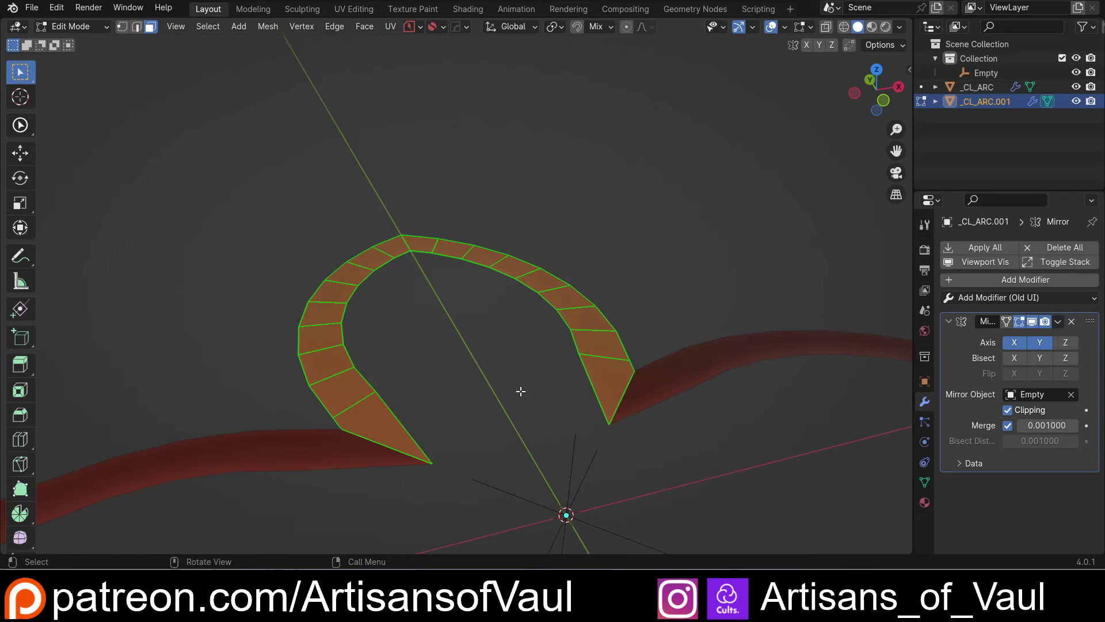
{"action": "key", "text": "e"}
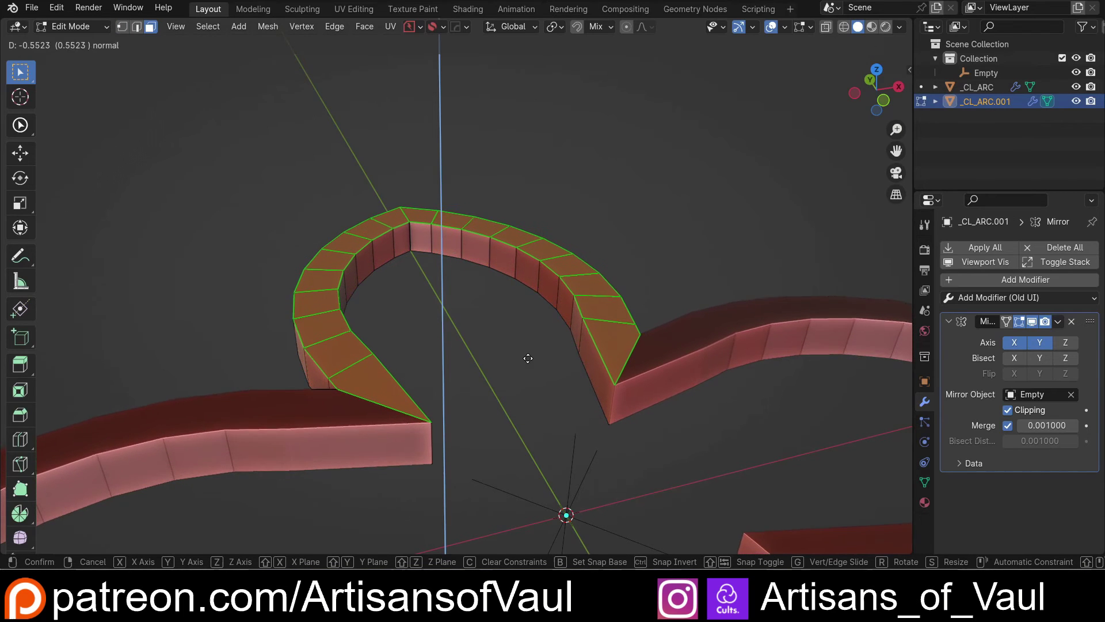
{"action": "left_click", "coordinate": [529, 346]}
{"action": "middle_click_drag", "start_coordinate": [530, 345], "coordinate": [489, 319]}
{"action": "scroll", "coordinate": [475, 333], "scroll_direction": "up", "scroll_amount": 4}
{"action": "middle_click_drag", "start_coordinate": [427, 374], "coordinate": [493, 312], "text": "shift"}
{"action": "middle_click_drag", "start_coordinate": [563, 348], "coordinate": [503, 357]}
{"action": "scroll", "coordinate": [514, 323], "scroll_direction": "up", "scroll_amount": 2}
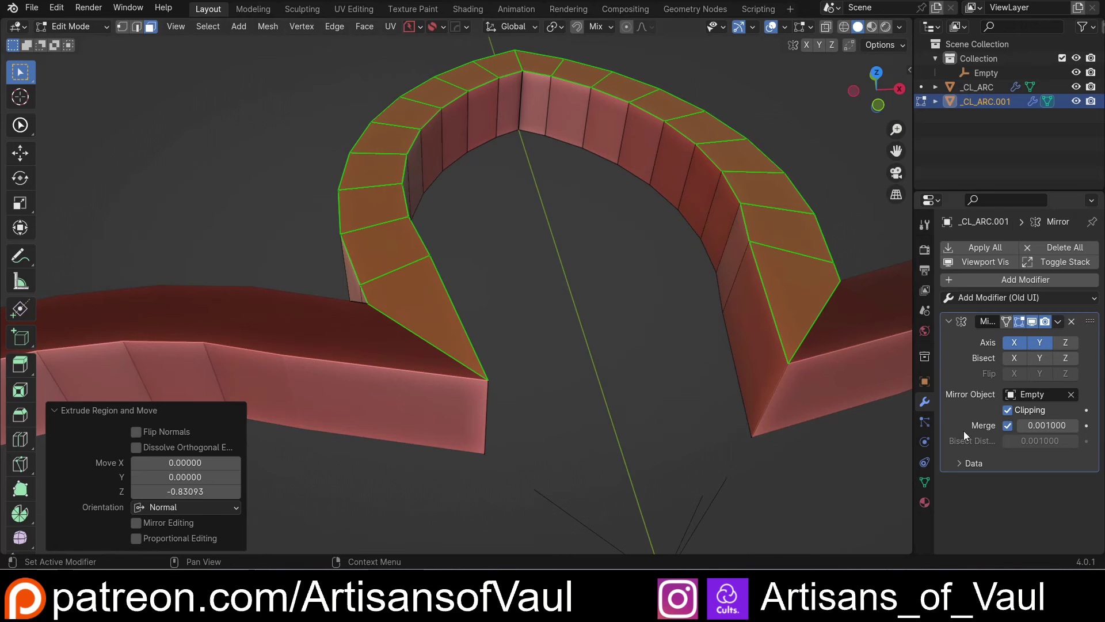
Step: Temporarily hide the Mirror modifier's result in the viewport to examine the open ends of the extruded petal
{"action": "mouse_move", "coordinate": [636, 353]}
{"action": "middle_mouse_down"}
{"action": "mouse_move", "coordinate": [537, 345]}
{"action": "mouse_move", "coordinate": [629, 332]}
{"action": "middle_mouse_up"}
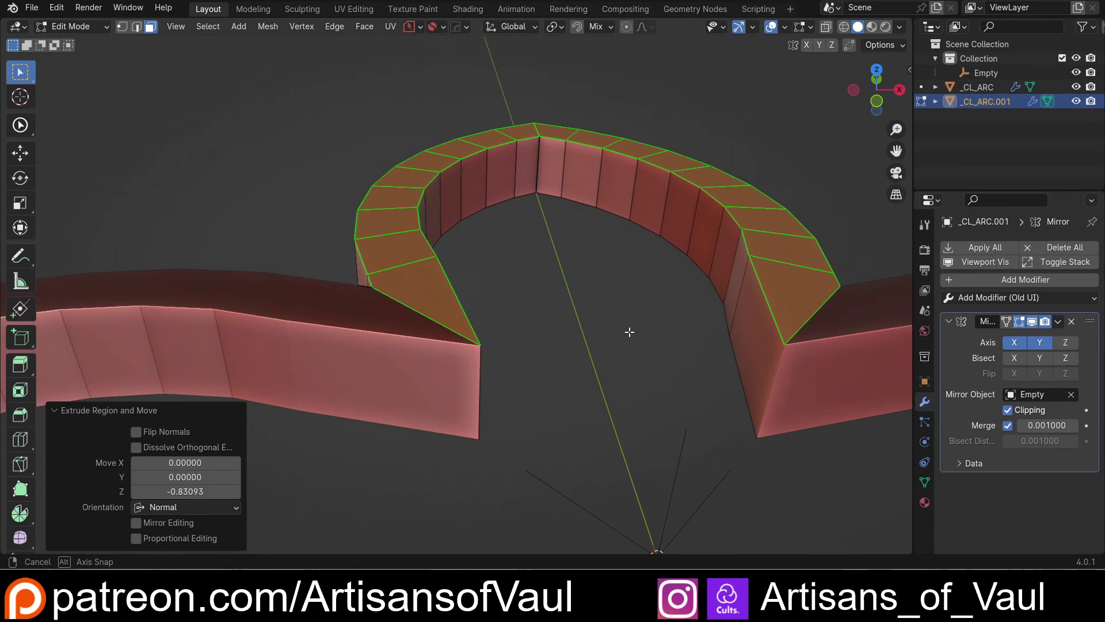
{"action": "left_click", "coordinate": [1033, 322]}
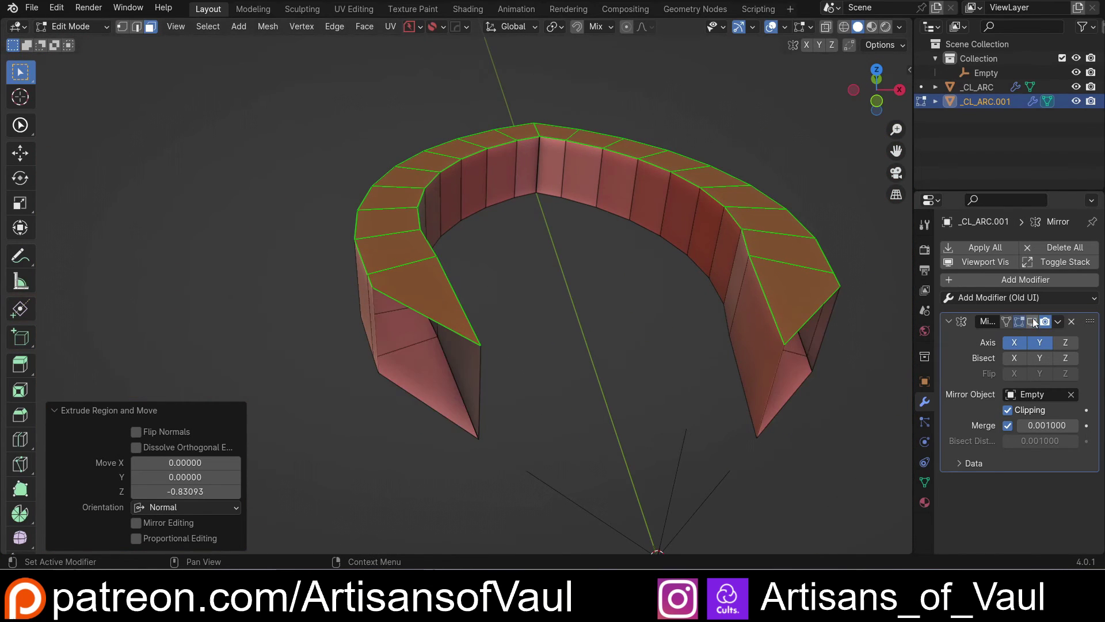
{"action": "middle_click_drag", "start_coordinate": [462, 361], "coordinate": [288, 453]}
{"action": "middle_click_drag", "start_coordinate": [421, 485], "coordinate": [585, 392]}
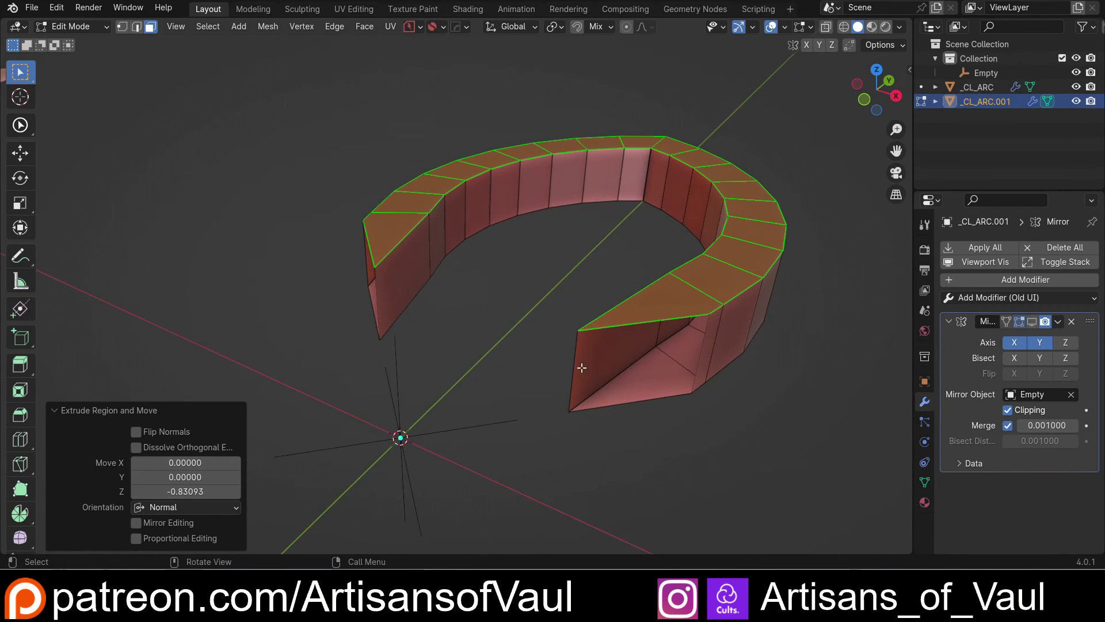
{"action": "left_click", "coordinate": [1032, 322]}
Step: Add two evenly spaced loop cuts lengthwise along the petal's top face, without sliding them
{"action": "middle_click_drag", "start_coordinate": [460, 242], "coordinate": [418, 378]}
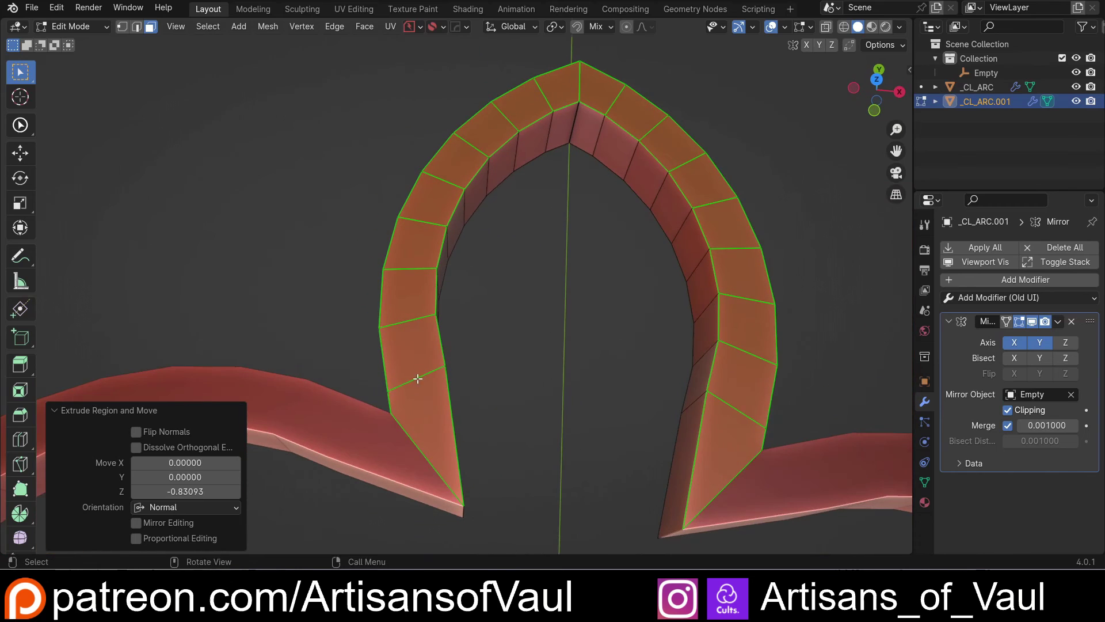
{"action": "scroll", "coordinate": [418, 354], "scroll_direction": "up", "scroll_amount": 1}
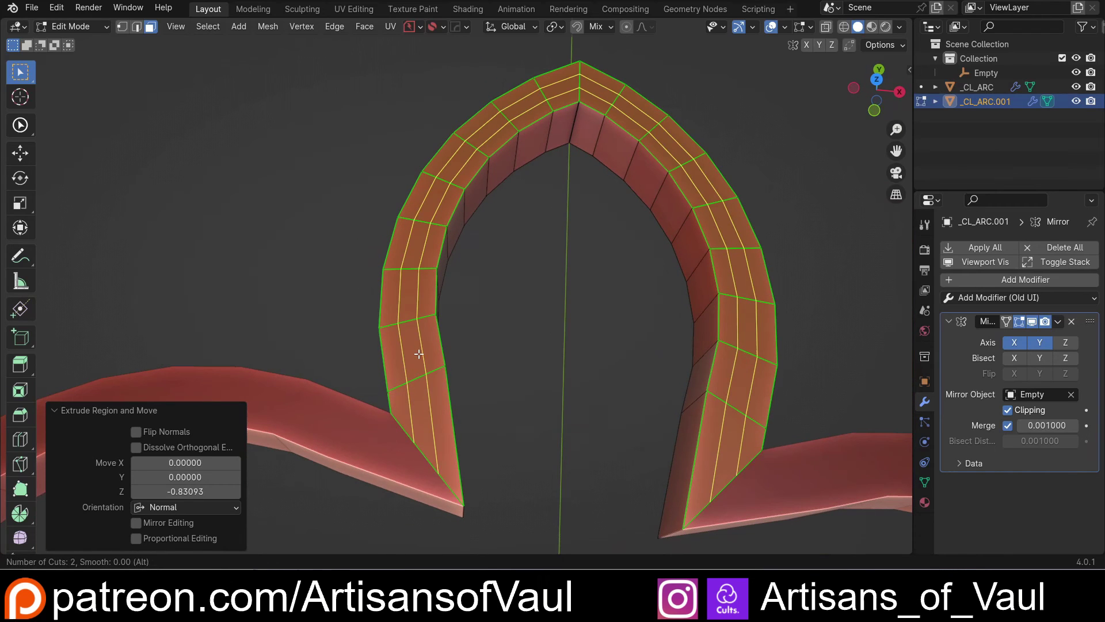
{"action": "left_click", "coordinate": [418, 354]}
{"action": "right_click", "coordinate": [418, 354]}
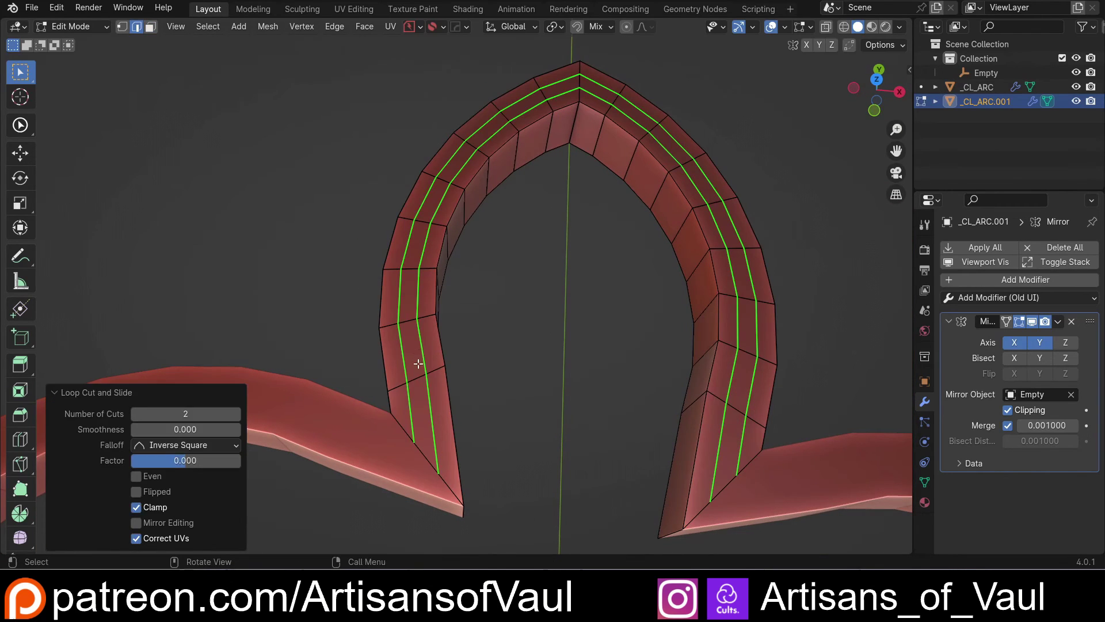
Step: Select the middle face loop on the petal's top and extrude it upward into a raised ridge
{"action": "key", "text": "Tab"}
{"action": "left_click", "coordinate": [503, 384]}
{"action": "left_click", "coordinate": [413, 375], "text": "alt"}
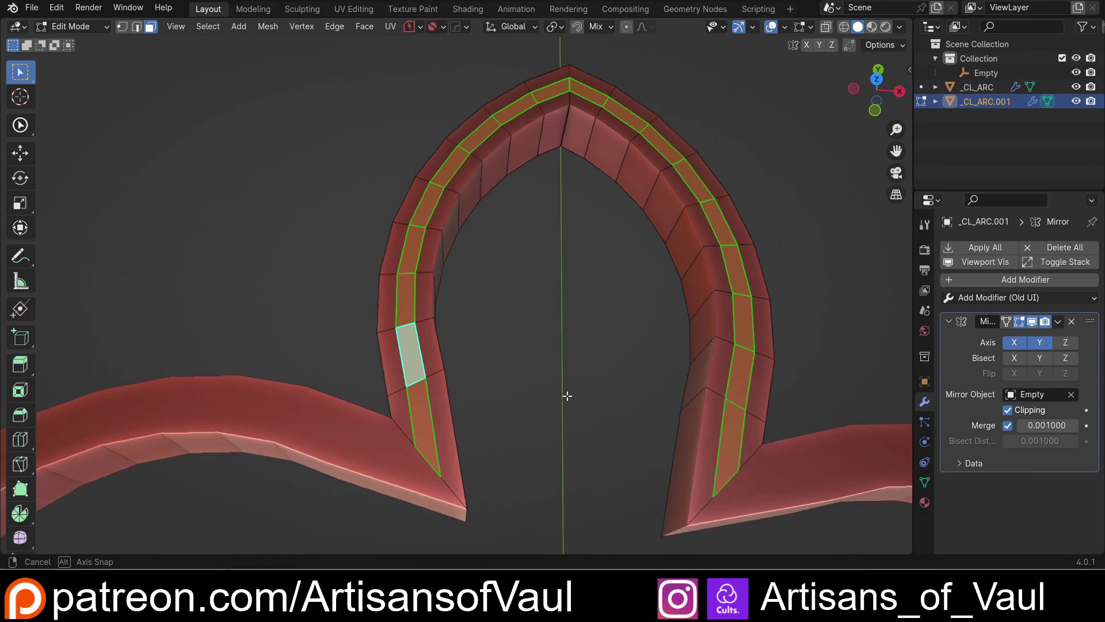
{"action": "middle_click_drag", "start_coordinate": [567, 395], "coordinate": [455, 367]}
{"action": "key", "text": "e"}
{"action": "left_click", "coordinate": [595, 277]}
Step: Bevel the petal's outer upper edge loop with one segment and a width of about 0.097
{"action": "left_click", "coordinate": [380, 345]}
{"action": "key", "text": "Tab"}
{"action": "left_click", "coordinate": [450, 448]}
{"action": "key", "text": "ctrl+b"}
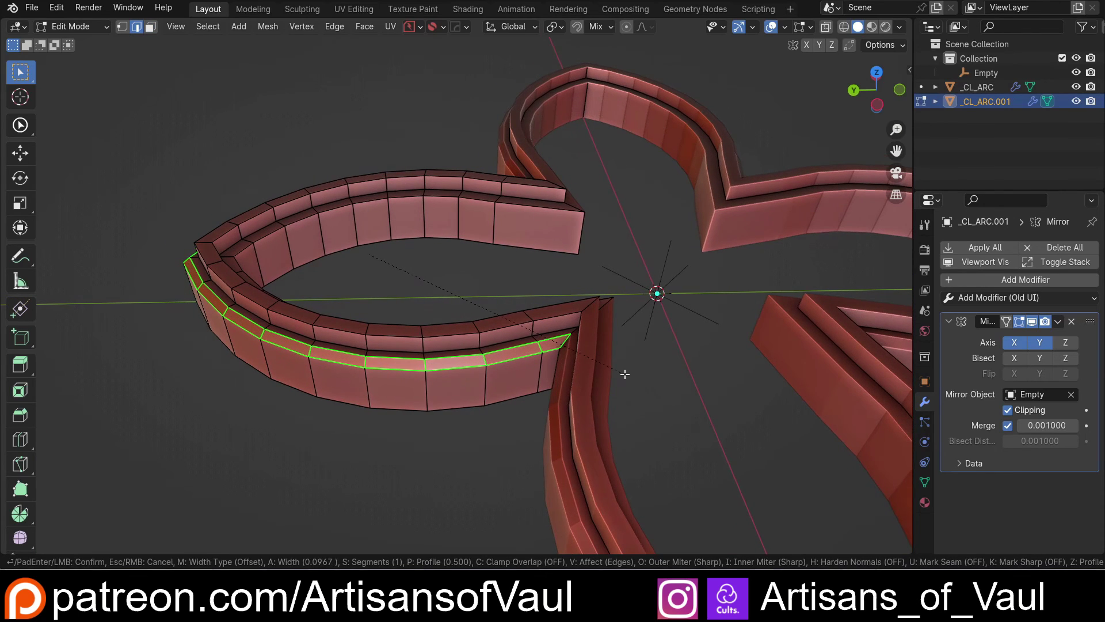
{"action": "left_click", "coordinate": [625, 373]}
Step: Bevel both upper edge loops of the raised ridge with 5 segments and a width of about 0.08, and return to Object Mode
{"action": "left_click", "coordinate": [452, 319], "text": "alt"}
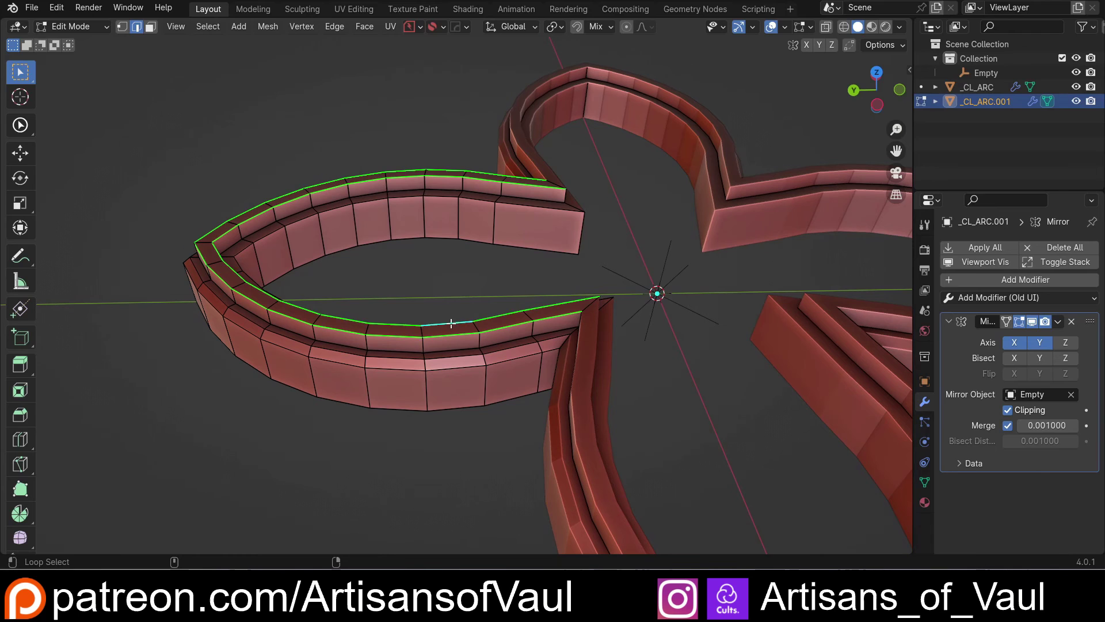
{"action": "scroll", "coordinate": [653, 311], "scroll_direction": "up", "scroll_amount": 4}
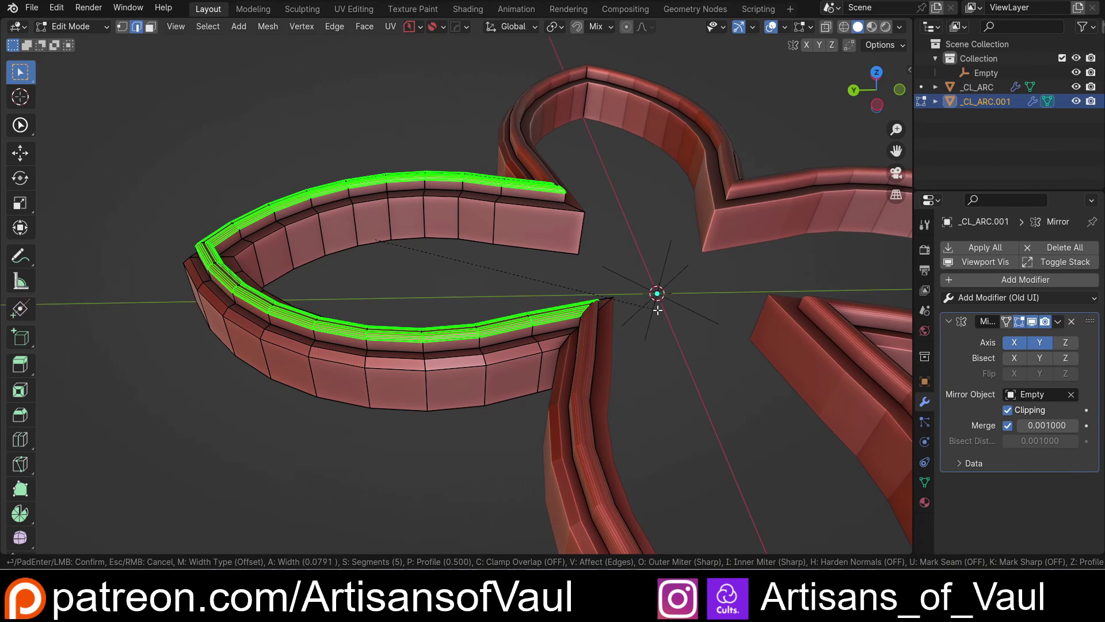
{"action": "left_click", "coordinate": [656, 306]}
{"action": "key", "text": "Tab"}
{"action": "left_click", "coordinate": [650, 209]}
Step: Apply the Mirror modifier to the flower object
{"action": "scroll", "coordinate": [650, 208], "scroll_direction": "down", "scroll_amount": 2}
{"action": "middle_click_drag", "start_coordinate": [650, 209], "coordinate": [441, 294]}
{"action": "scroll", "coordinate": [527, 324], "scroll_direction": "up", "scroll_amount": 4}
{"action": "scroll", "coordinate": [524, 325], "scroll_direction": "down", "scroll_amount": 4}
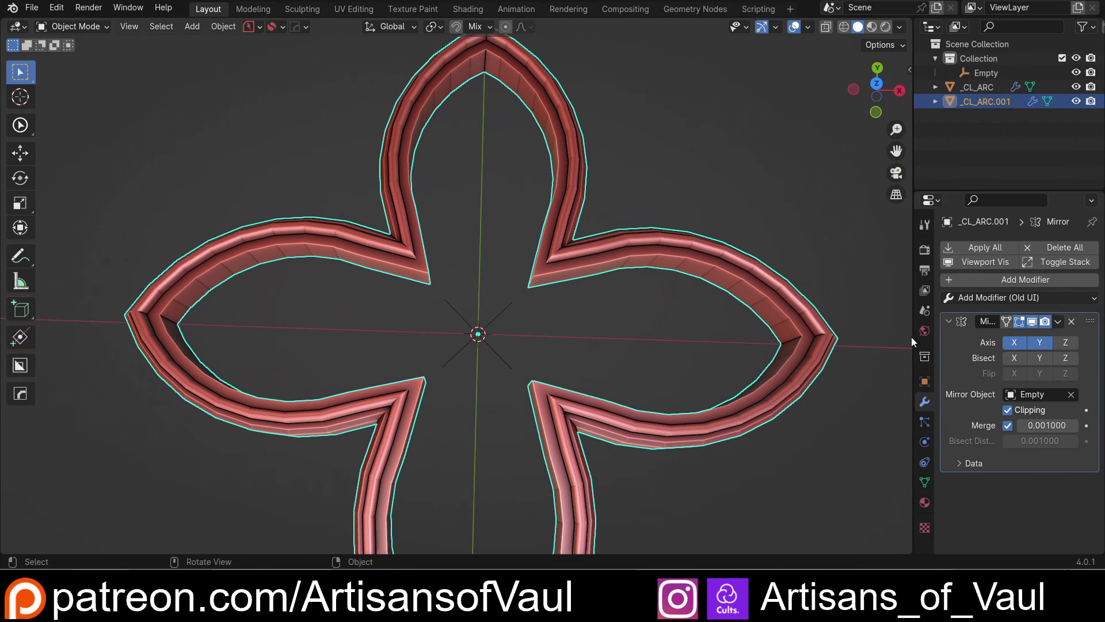
{"action": "left_click", "coordinate": [1058, 324]}
{"action": "left_click", "coordinate": [1018, 341]}
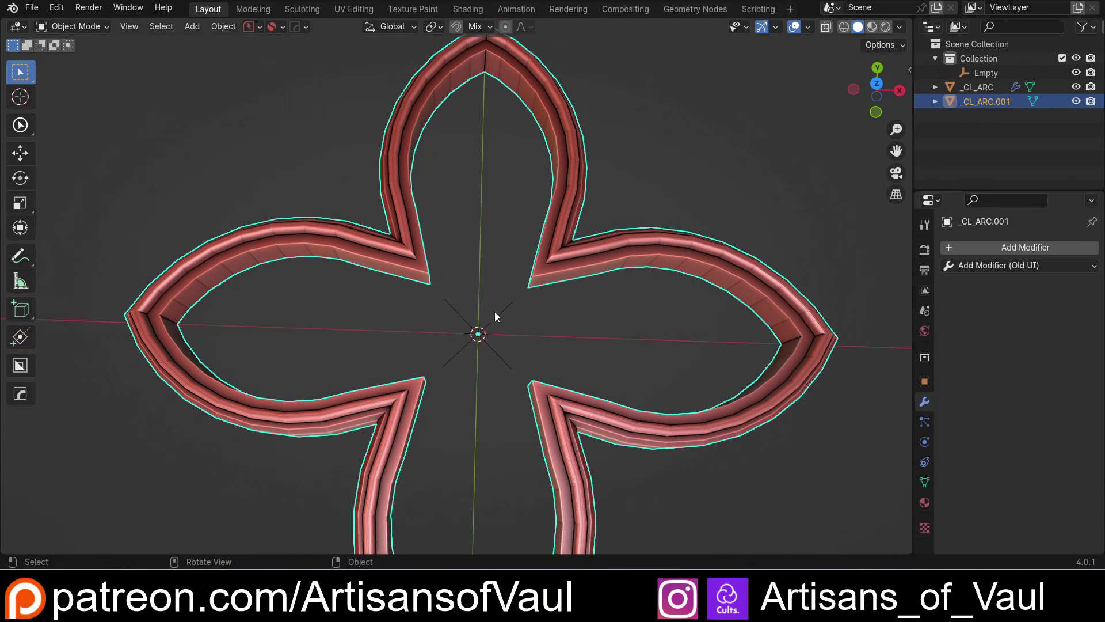
Step: Try moving the inner corner vertex where two petals join, and return to Object Mode
{"action": "key", "text": "Tab"}
{"action": "scroll", "coordinate": [360, 305], "scroll_direction": "up", "scroll_amount": 3}
{"action": "middle_click_drag", "start_coordinate": [360, 305], "coordinate": [544, 322]}
{"action": "left_click", "coordinate": [569, 387]}
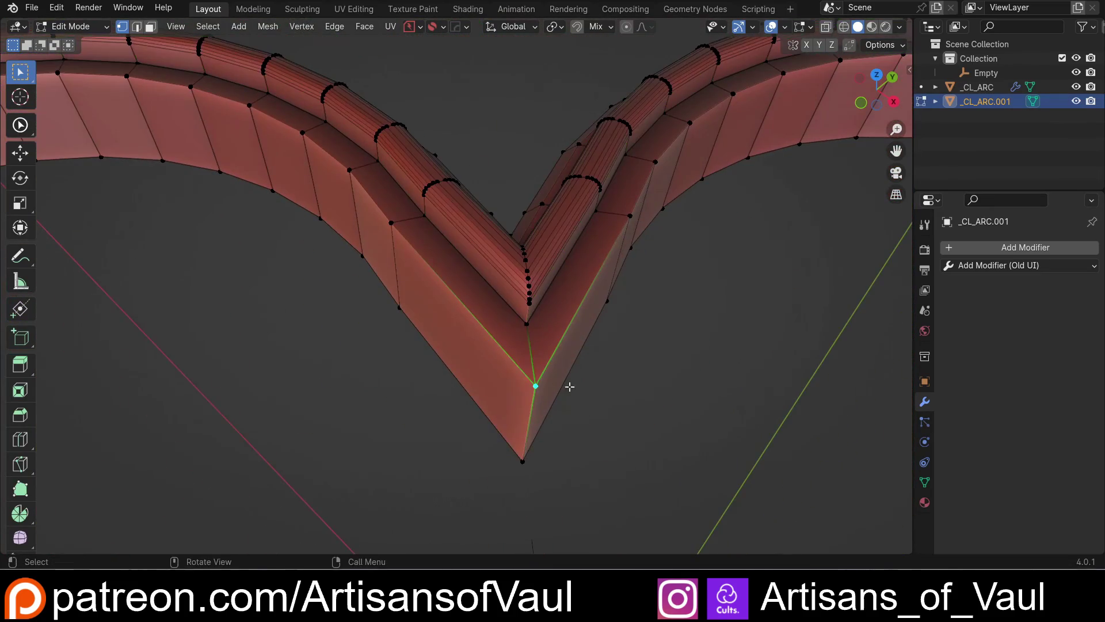
{"action": "key", "text": "g"}
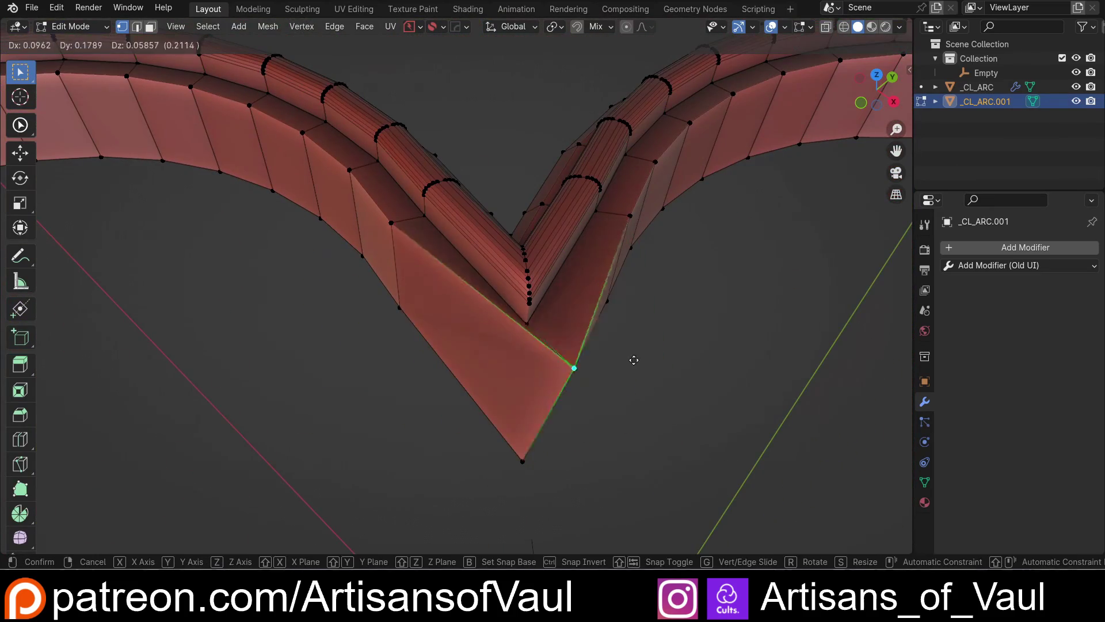
{"action": "key", "text": "Escape"}
{"action": "scroll", "coordinate": [619, 394], "scroll_direction": "down", "scroll_amount": 7}
{"action": "middle_click_drag", "start_coordinate": [556, 377], "coordinate": [621, 397]}
{"action": "key", "text": "Tab"}
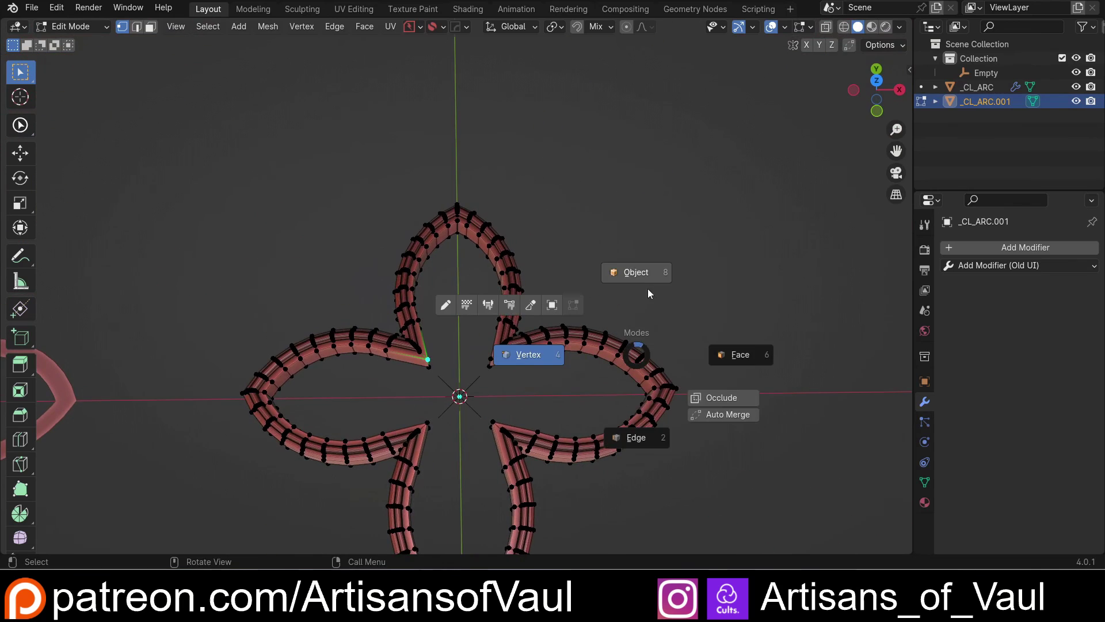
{"action": "left_click", "coordinate": [644, 276]}
Step: Examine the four-petal flower from above and one petal's bevelled profile from an angled view
{"action": "middle_click_drag", "start_coordinate": [598, 355], "coordinate": [572, 323], "text": "shift"}
{"action": "scroll", "coordinate": [607, 317], "scroll_direction": "down", "scroll_amount": 1}
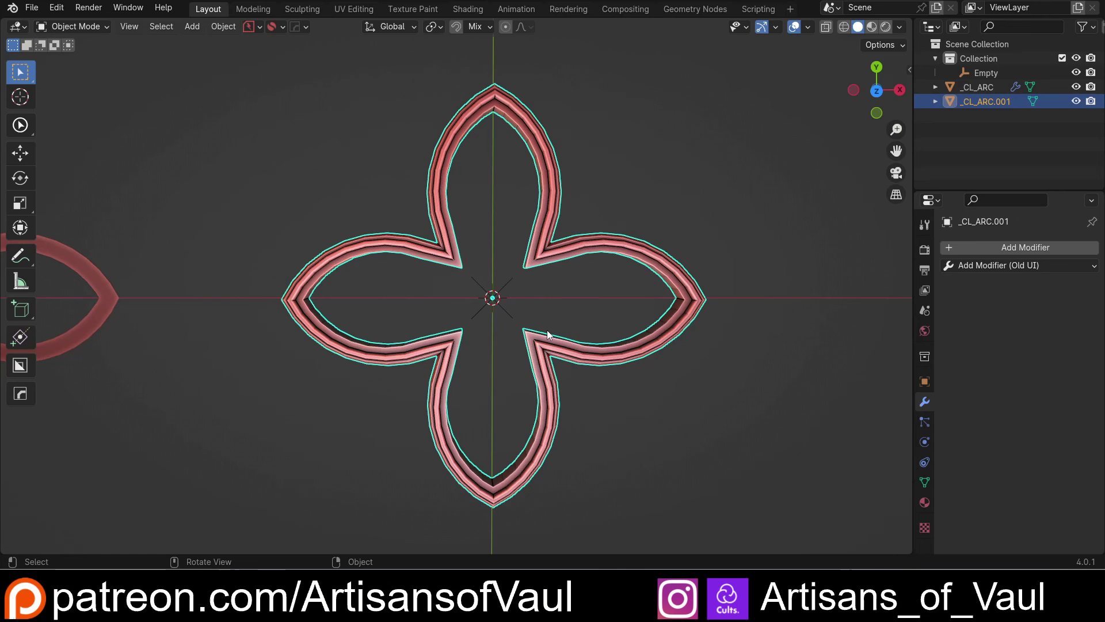
{"action": "scroll", "coordinate": [521, 285], "scroll_direction": "up", "scroll_amount": 2}
{"action": "scroll", "coordinate": [520, 285], "scroll_direction": "down", "scroll_amount": 2}
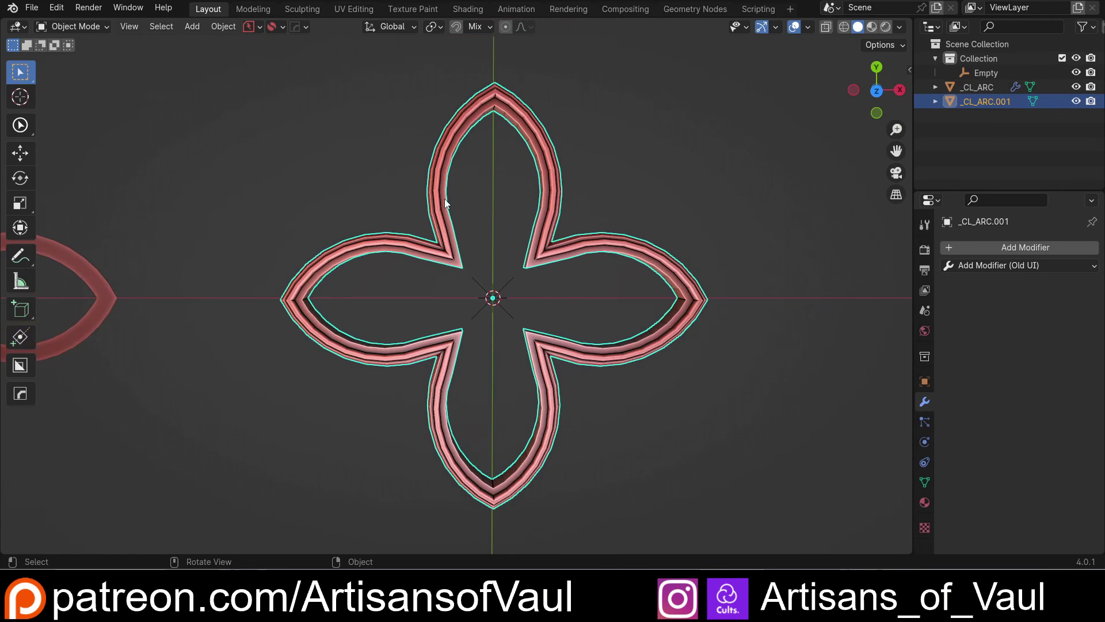
{"action": "middle_click_drag", "start_coordinate": [444, 199], "coordinate": [444, 319], "text": "shift"}
{"action": "middle_click_drag", "start_coordinate": [483, 264], "coordinate": [482, 231]}
{"action": "scroll", "coordinate": [498, 267], "scroll_direction": "up", "scroll_amount": 2}
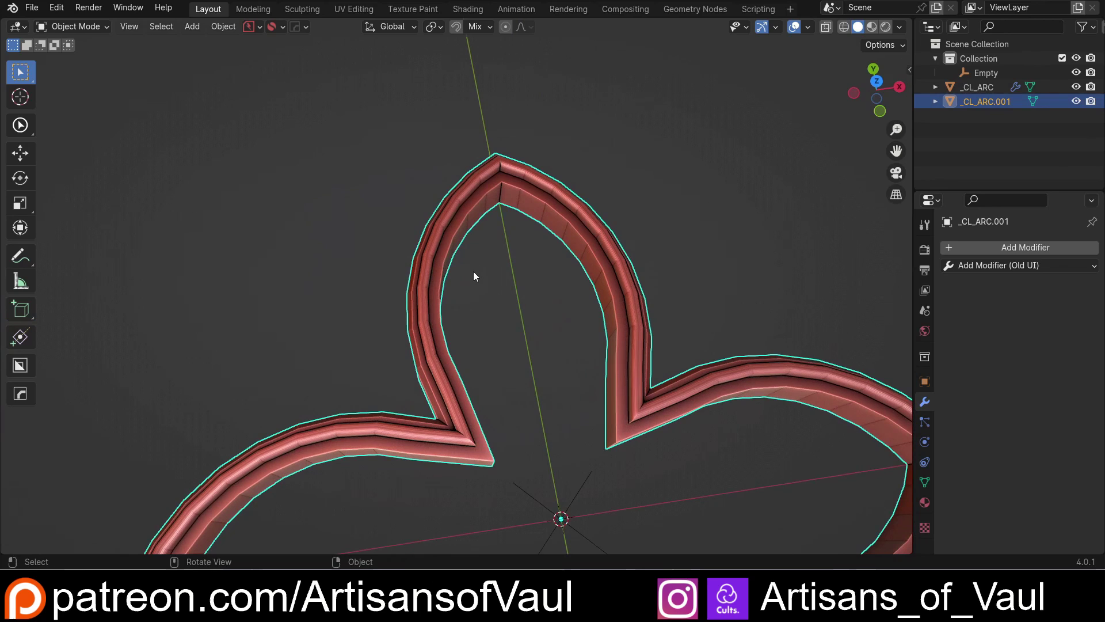